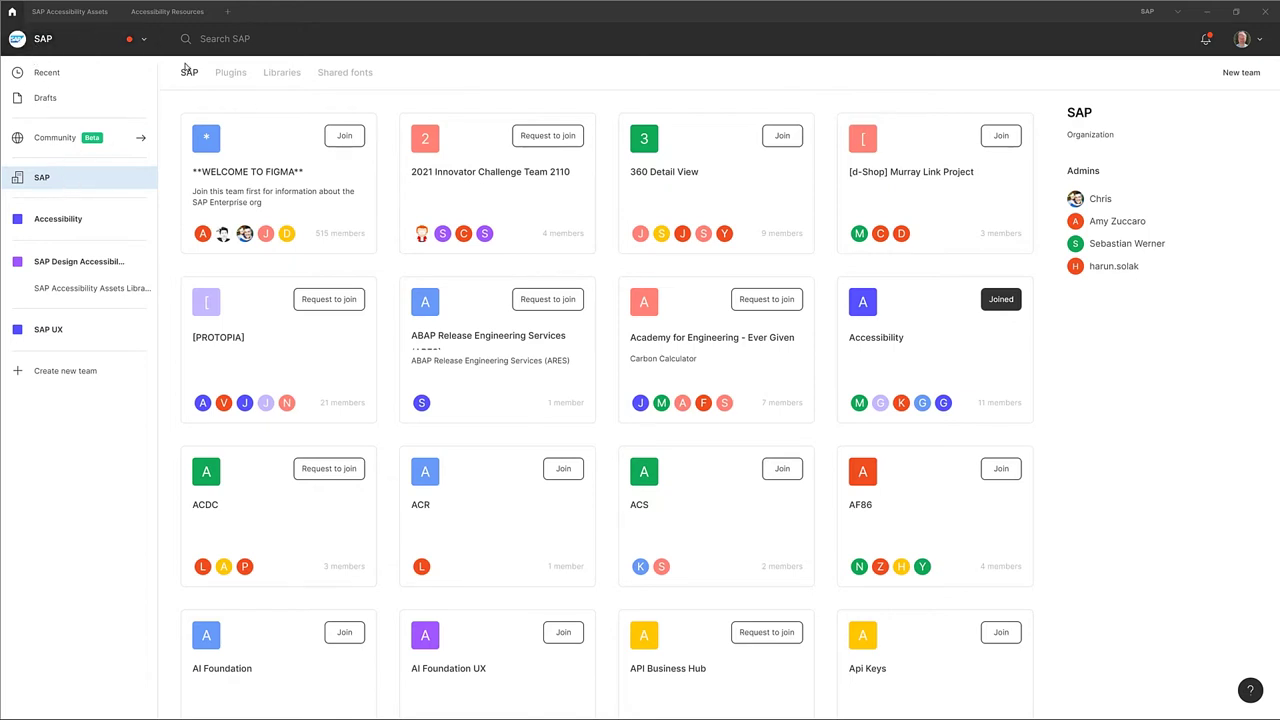
Step: Search the SAP organization for "SAP Acc" and open the SAP Accessibility Assets file
left_click(246, 38)
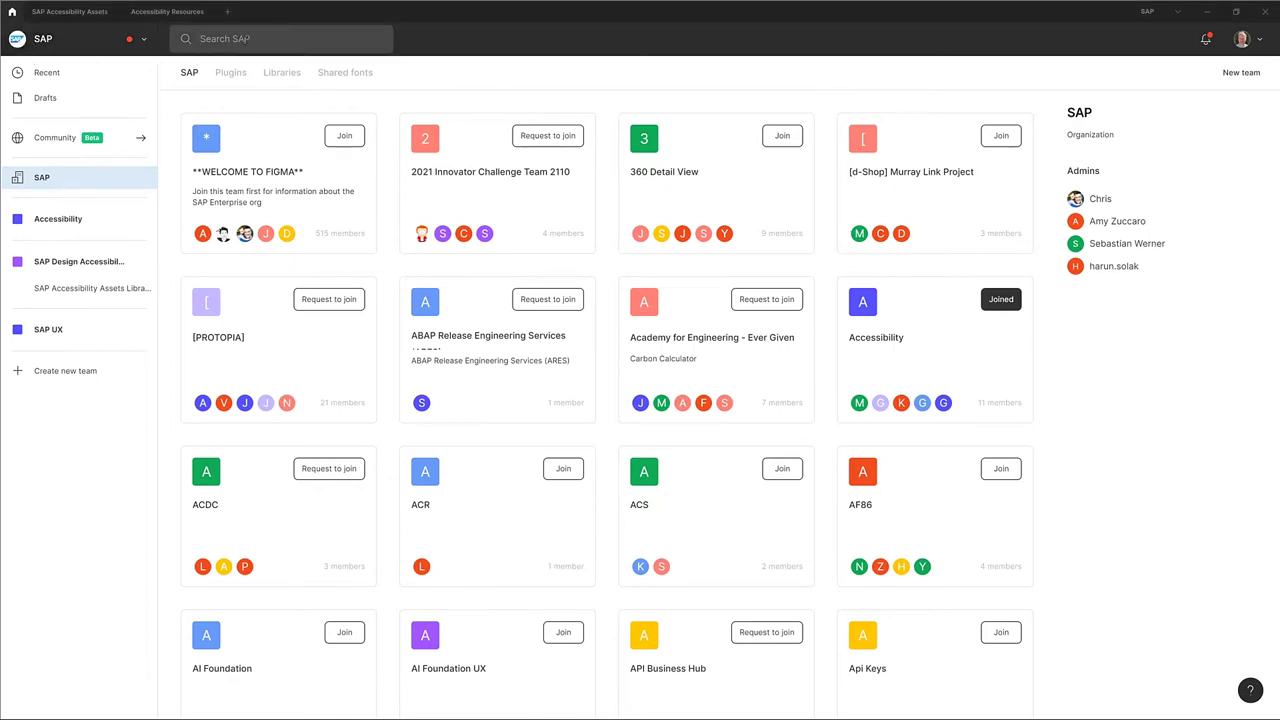
type("SAP Acc")
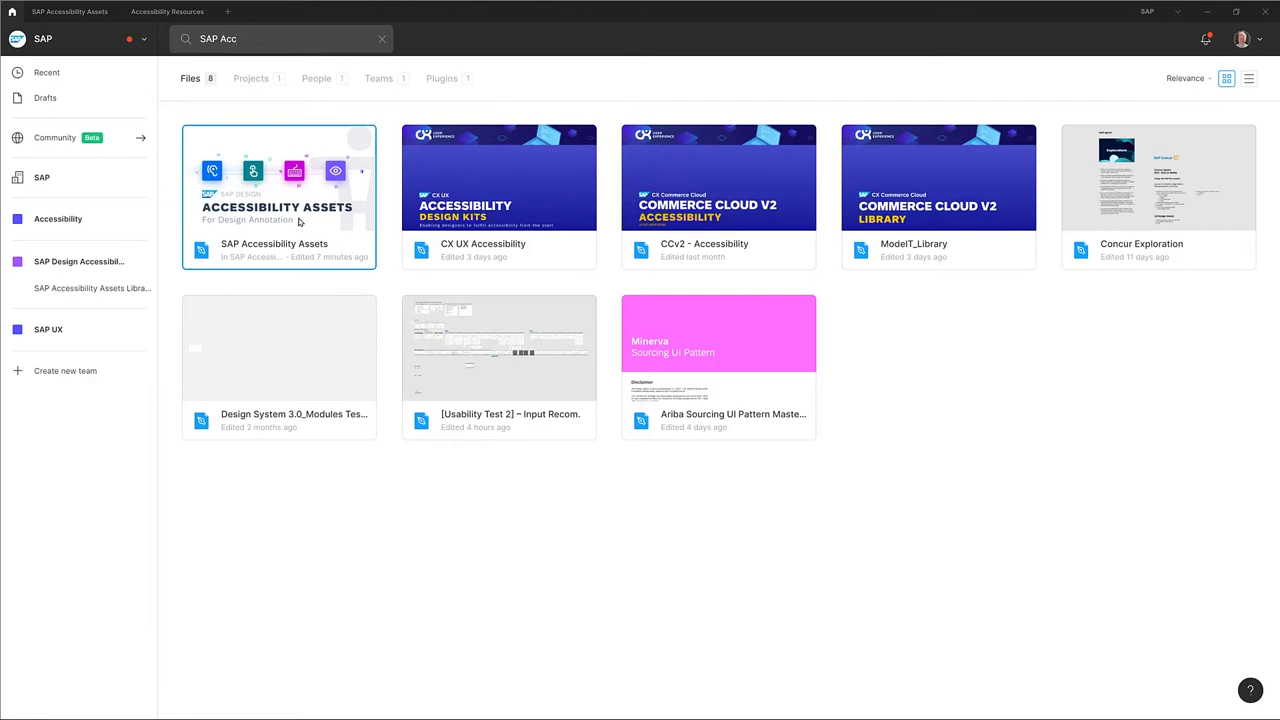
double_click(298, 222)
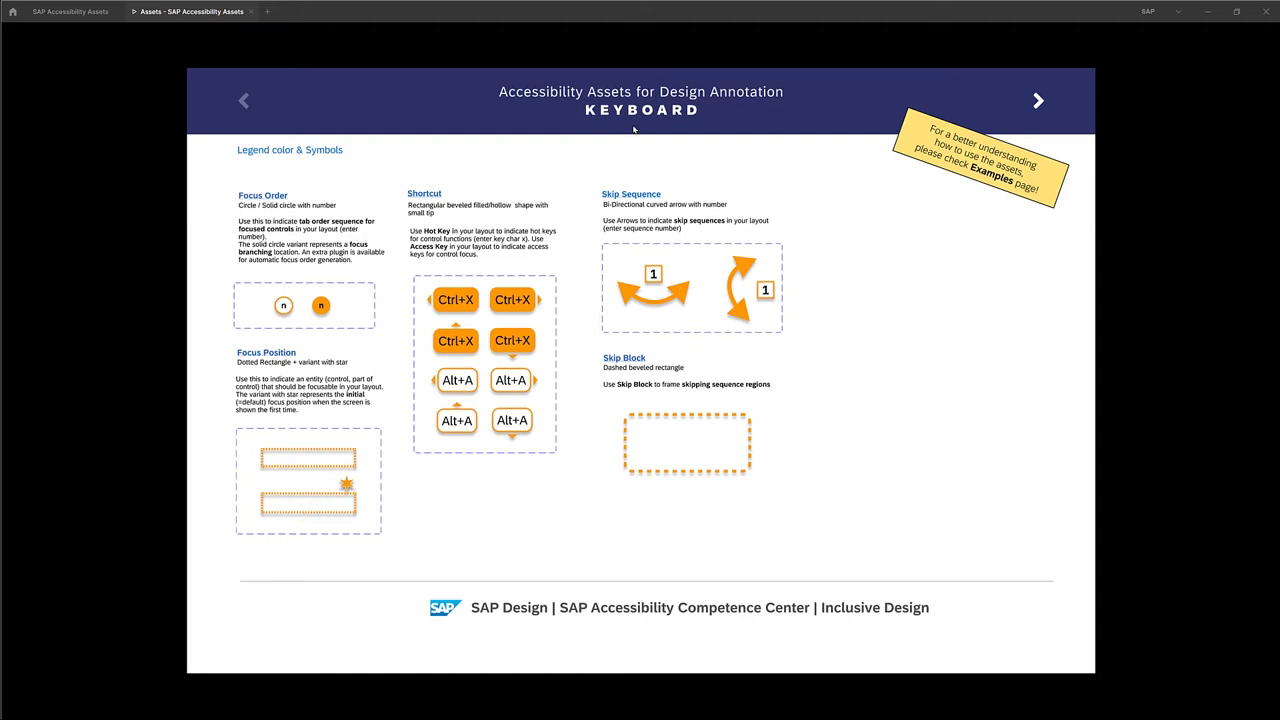
Step: View the color and symbol legend on the Keyboard page, and page through Screen Reader and Complementary to Component Design
left_click(284, 153)
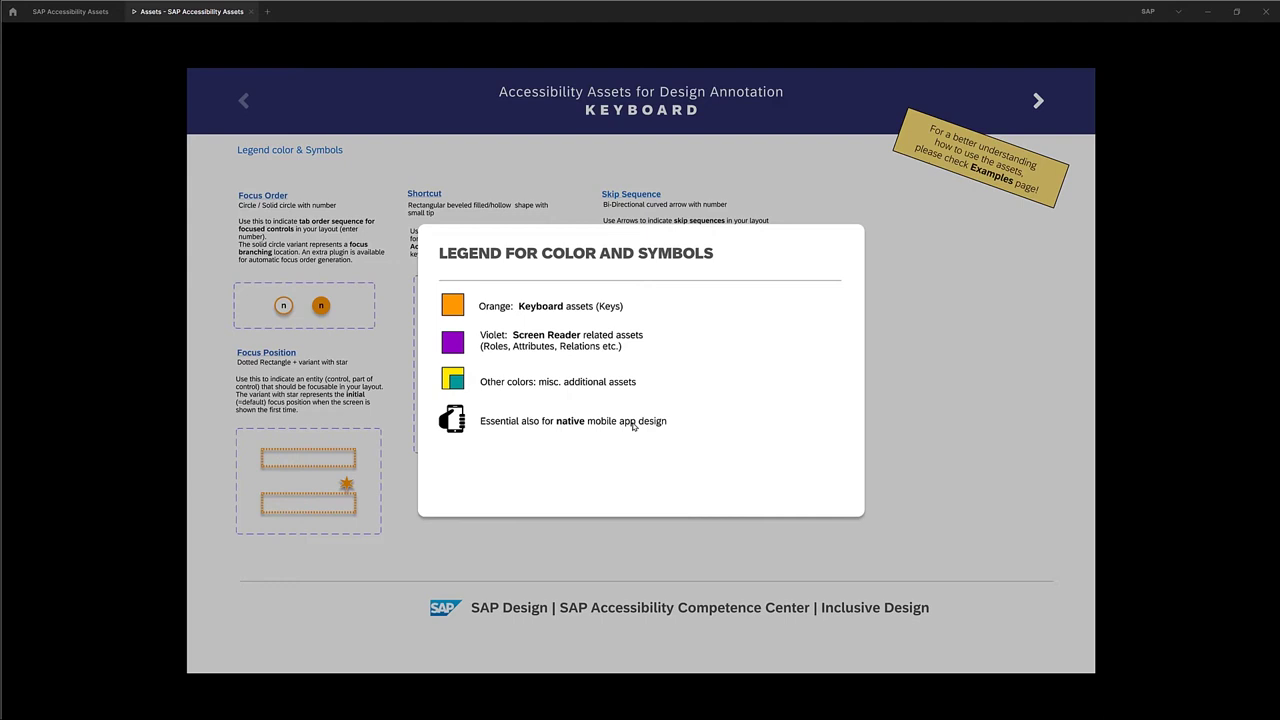
left_click(949, 257)
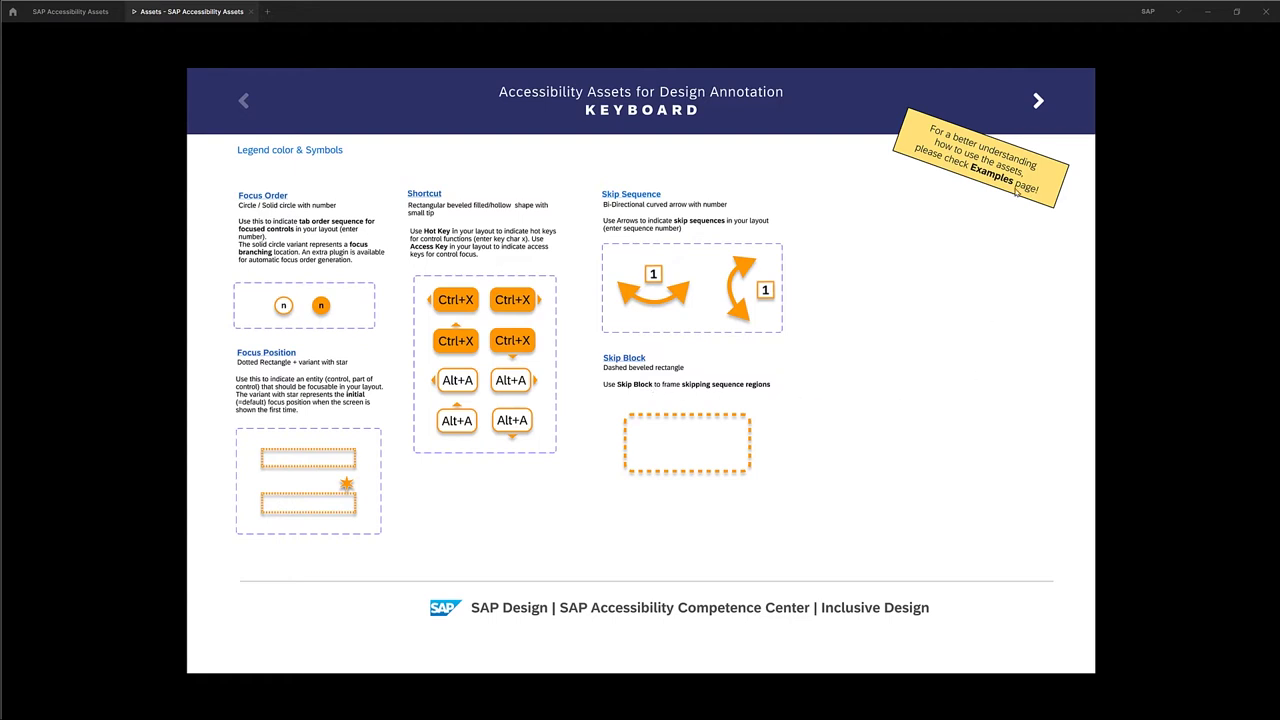
left_click(1037, 101)
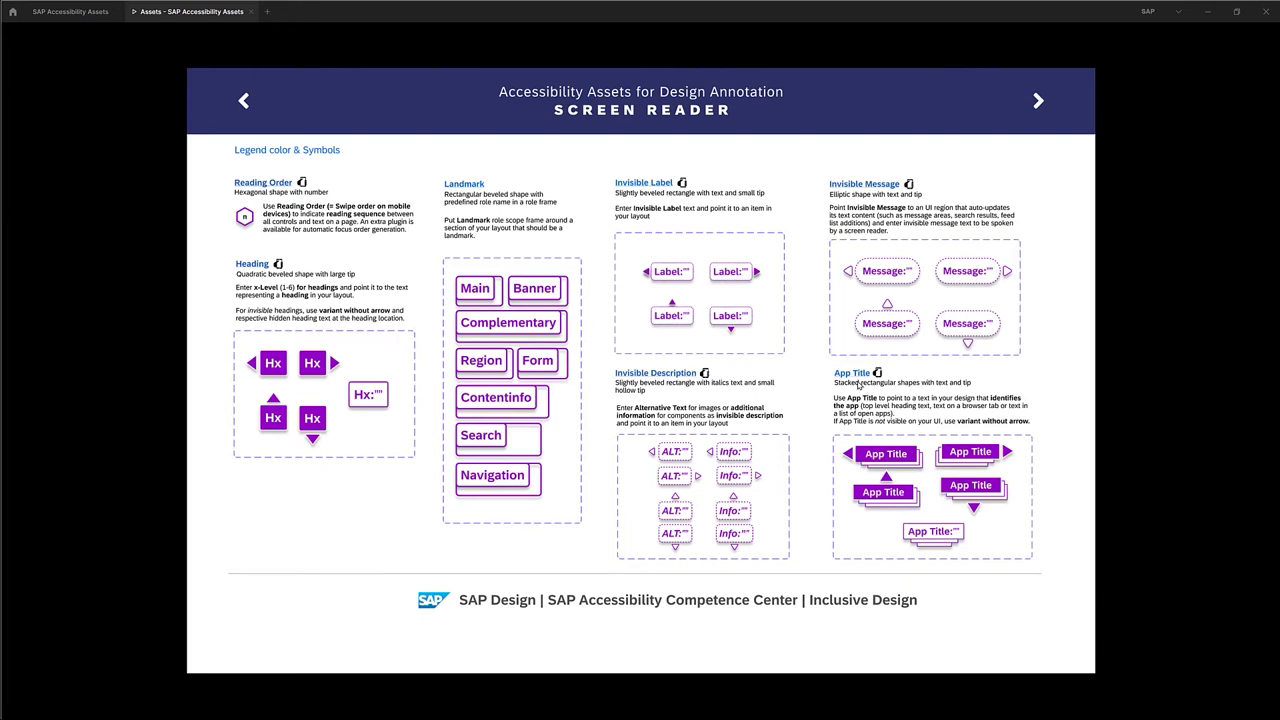
left_click(1039, 101)
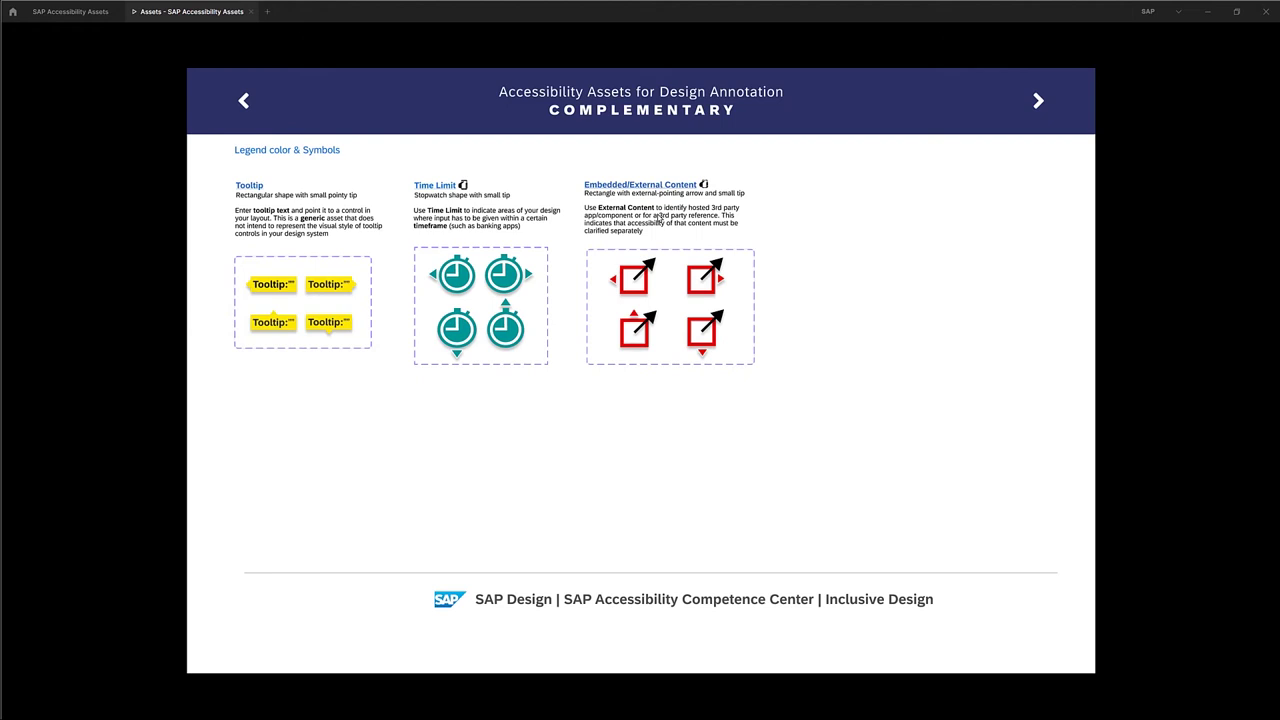
left_click(1040, 102)
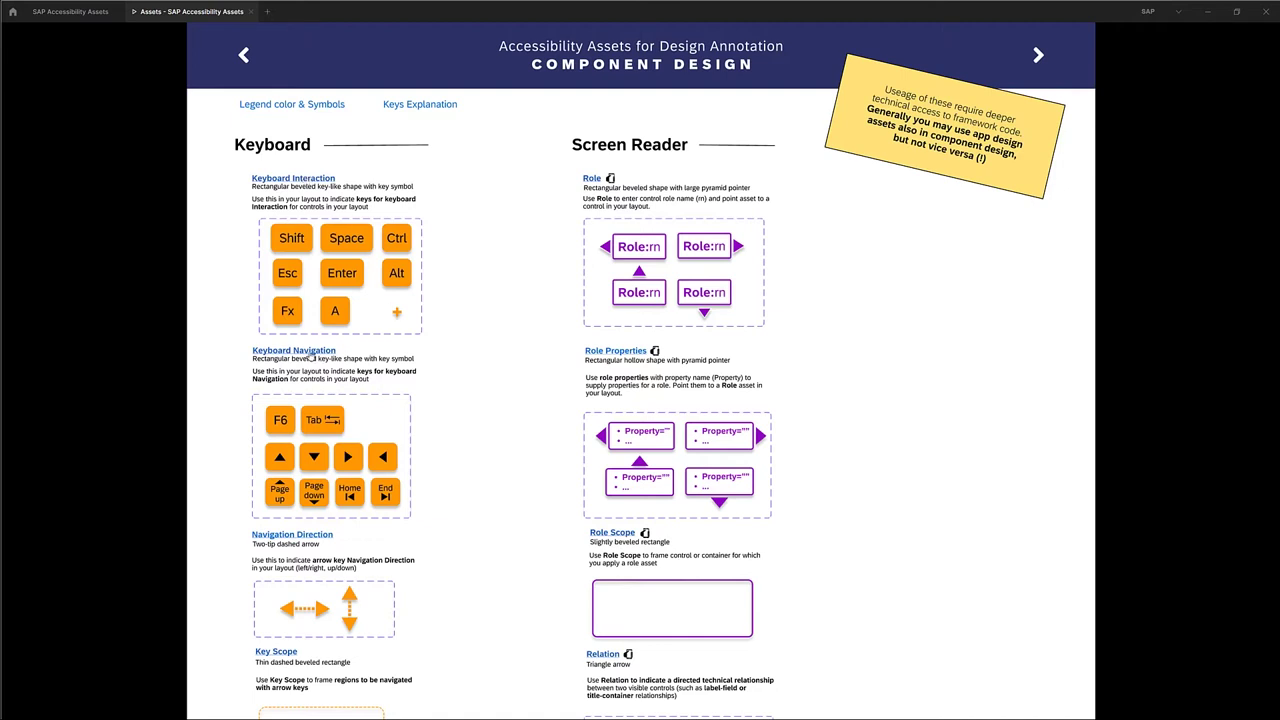
Step: Examine the keys explanation and the Keyboard, Screen Reader and Other asset groups on the Component Design page
left_click(438, 107)
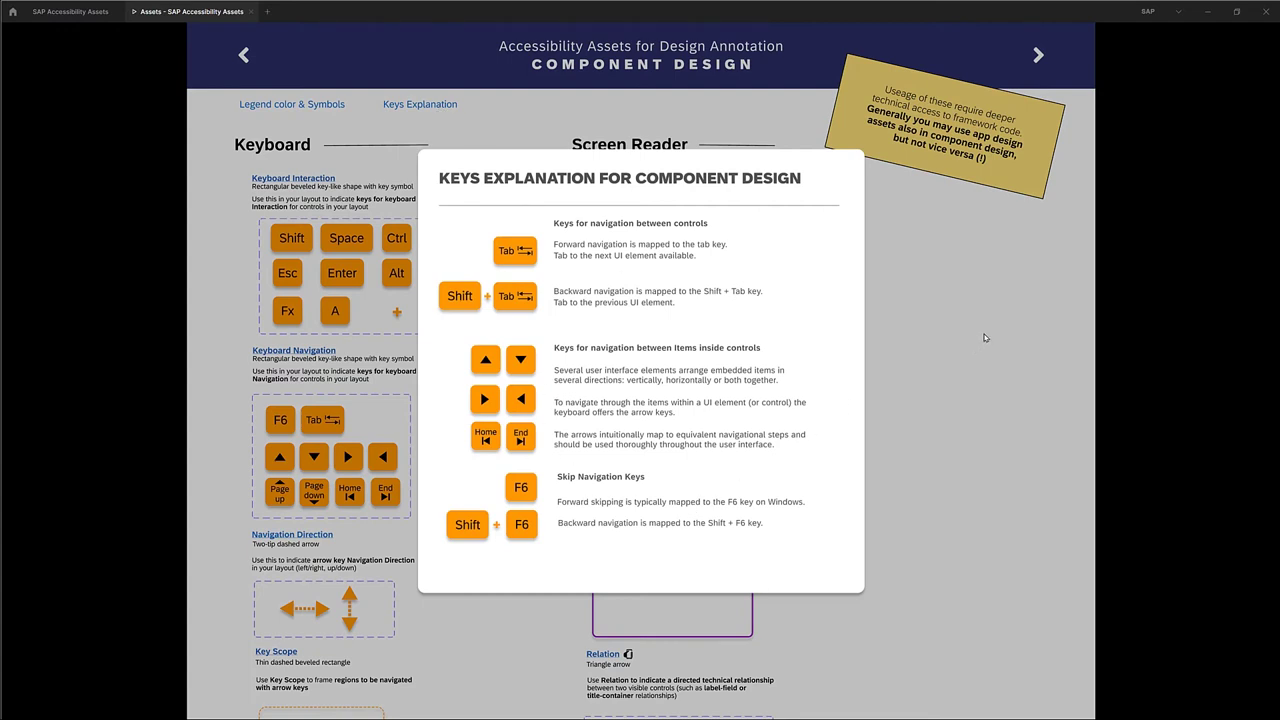
left_click(954, 441)
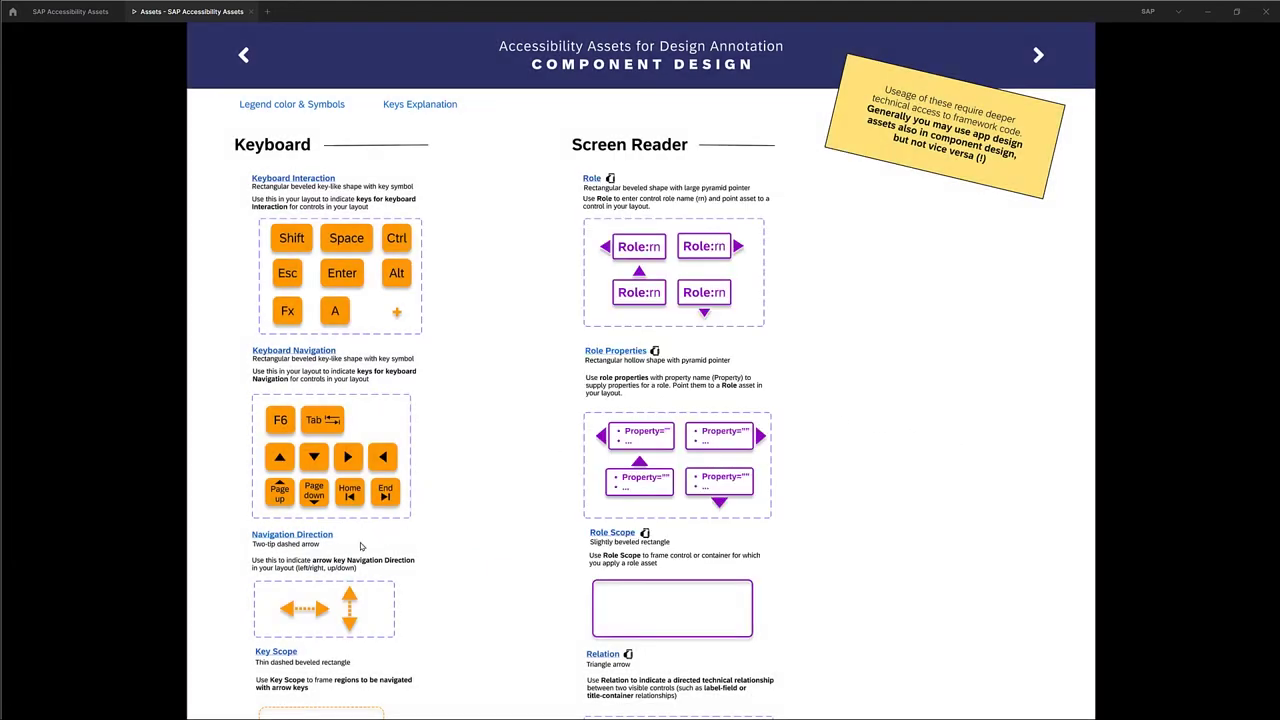
scroll(340, 545, "down", 3)
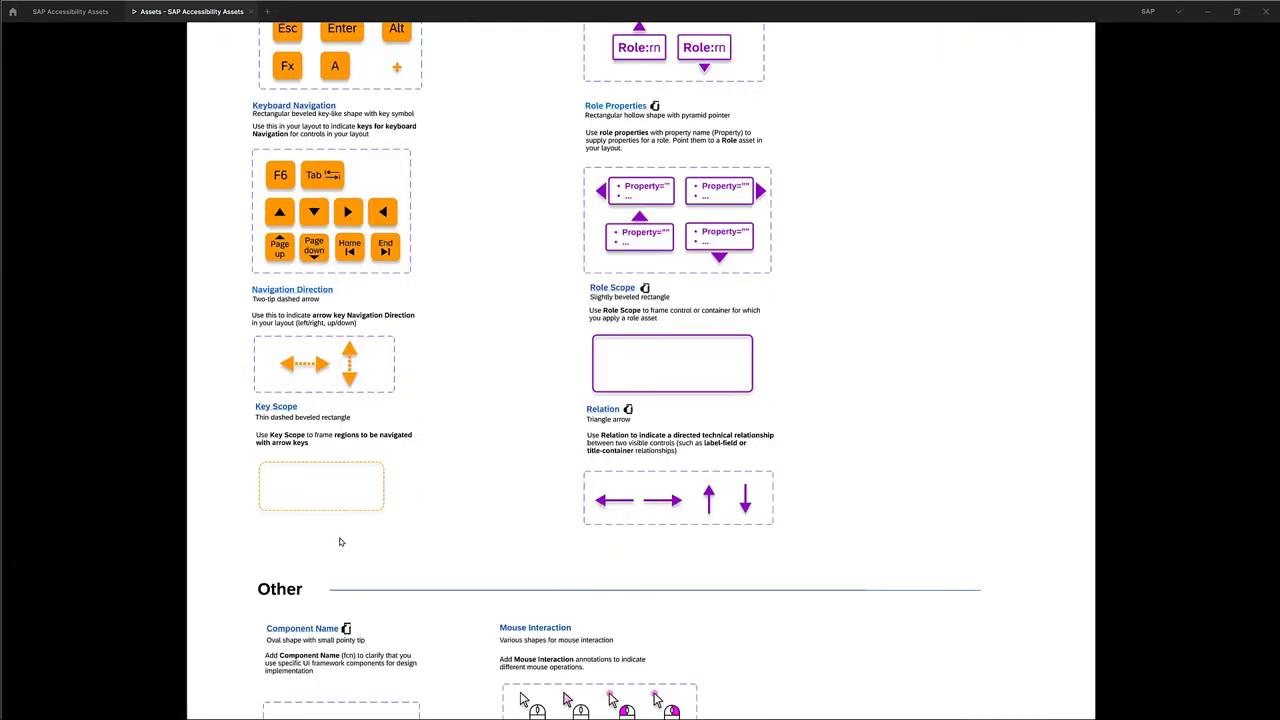
scroll(459, 306, "up", 3)
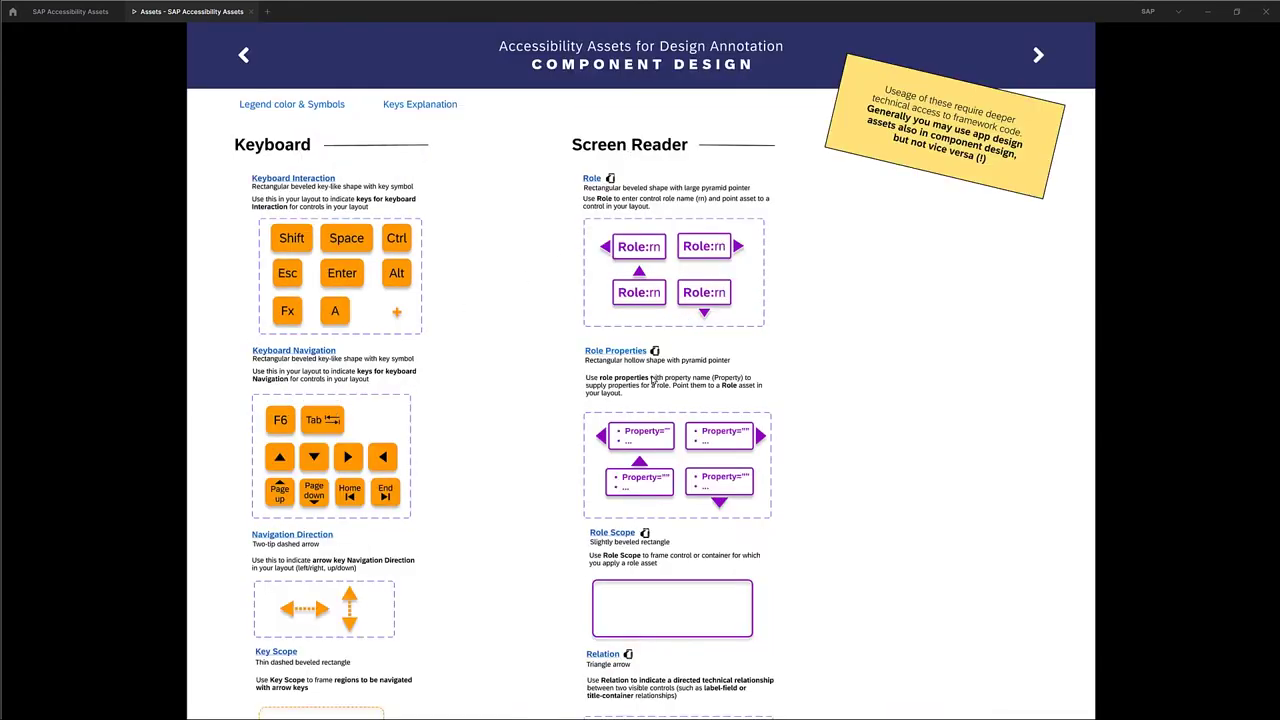
scroll(638, 558, "down", 2)
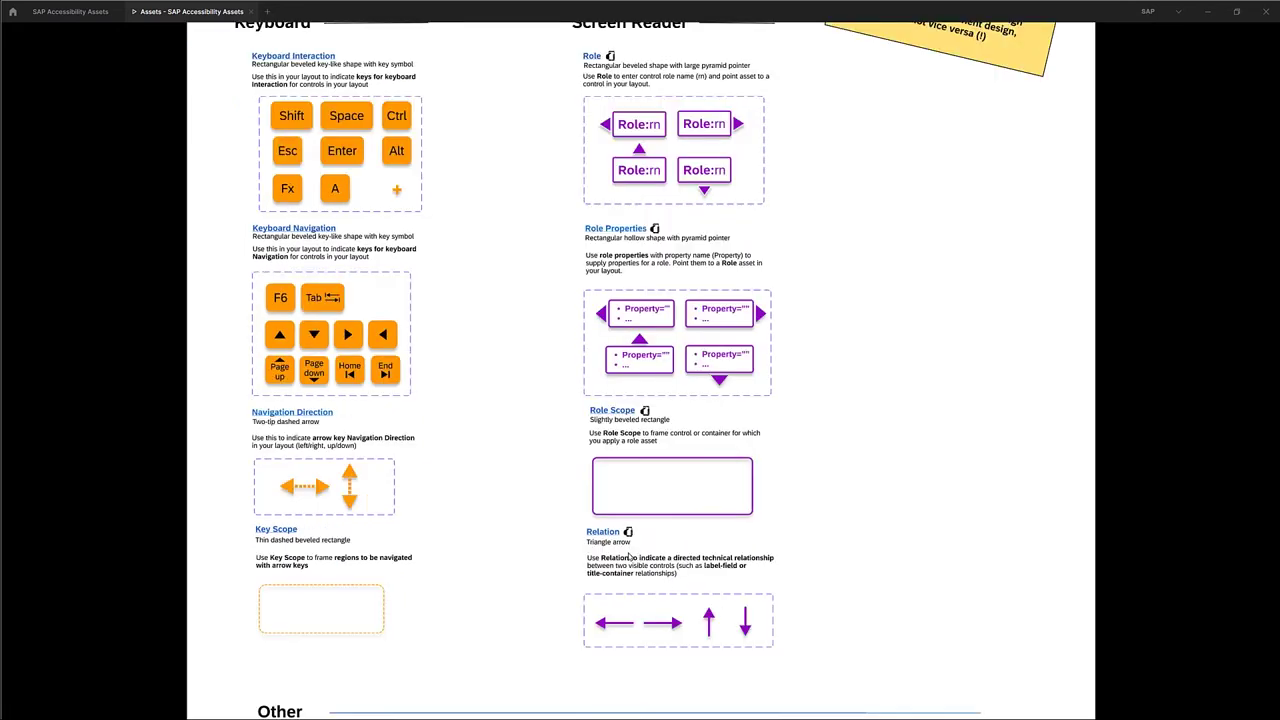
scroll(628, 555, "down", 10)
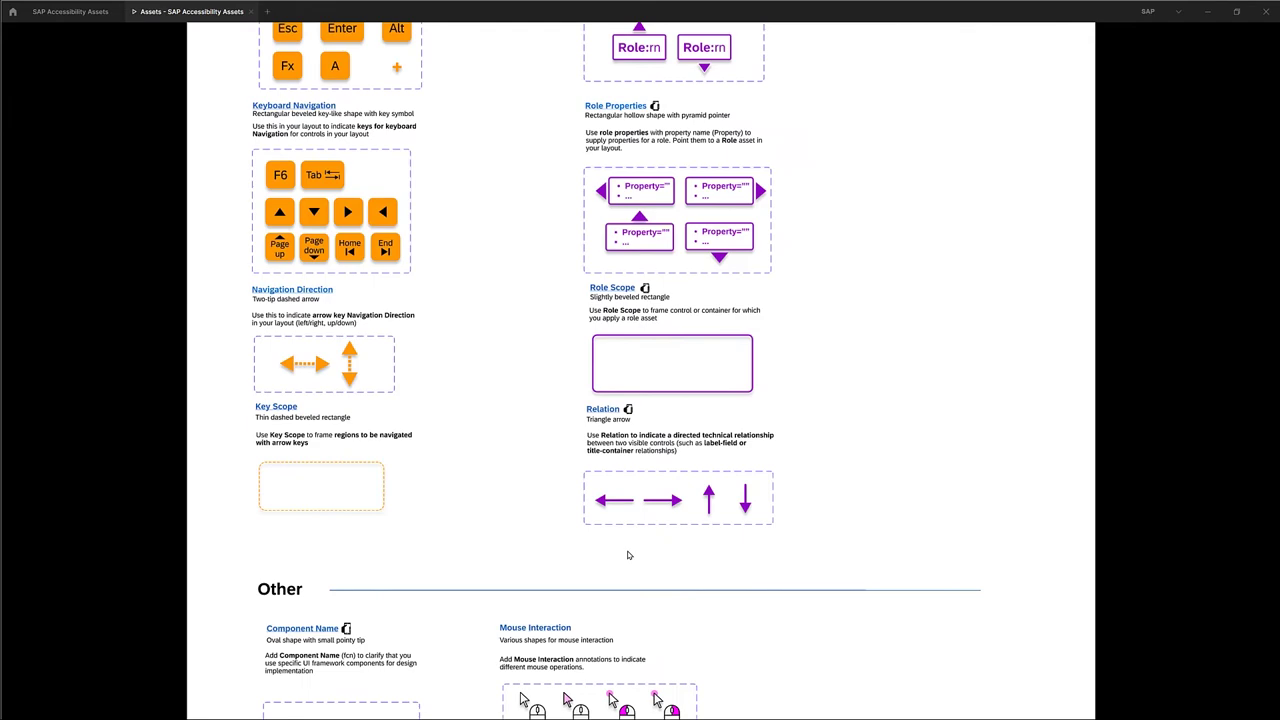
scroll(628, 556, "down", 2)
scroll(628, 556, "up", 2)
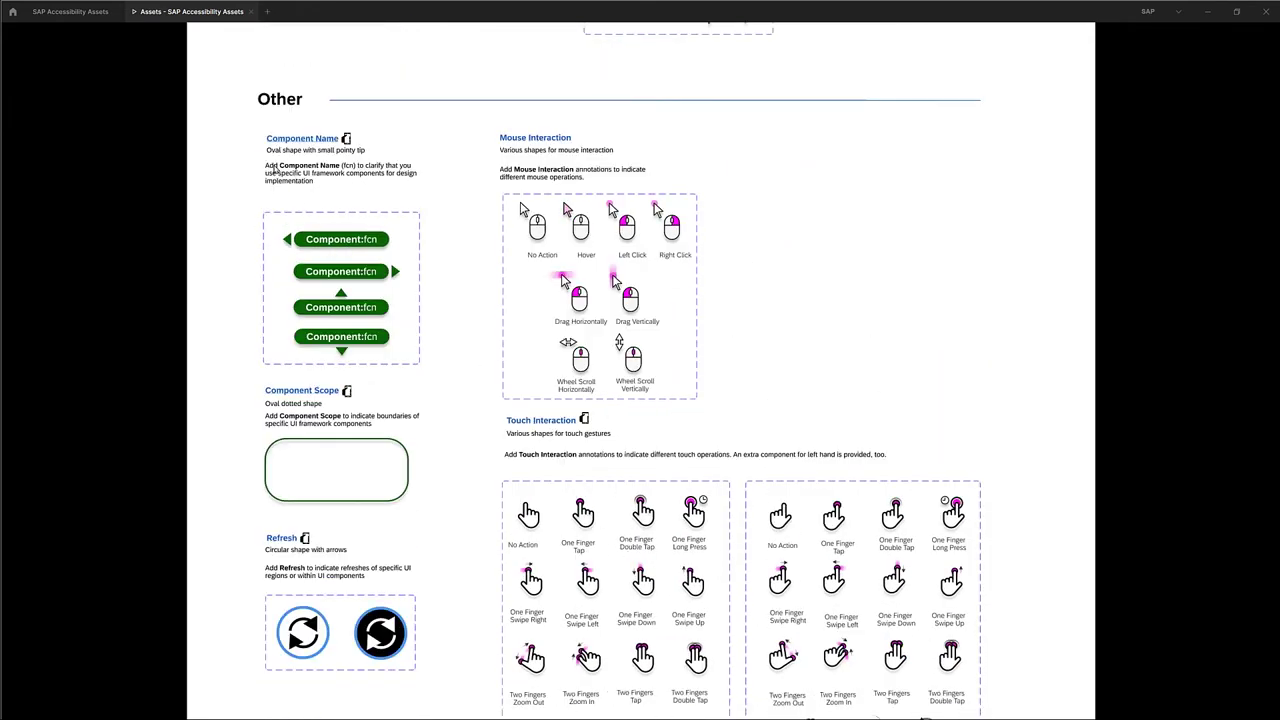
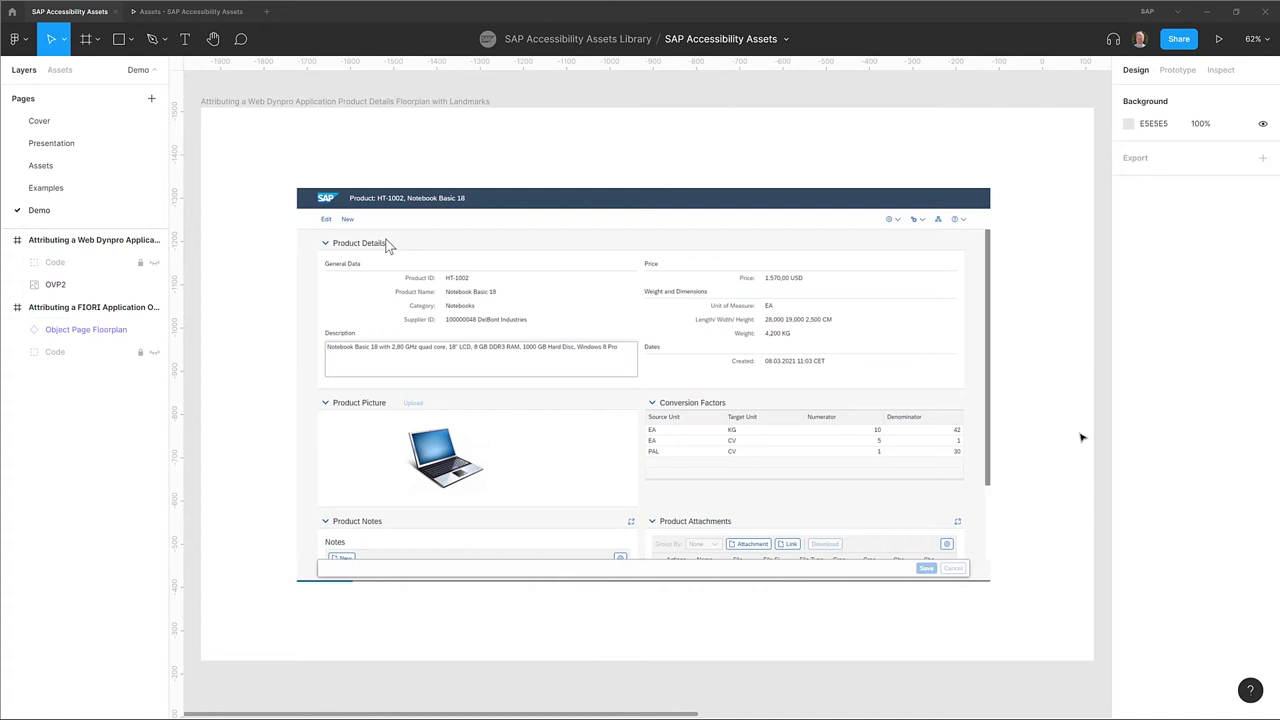
Step: Add a Main Landmark frame around the Web Dynpro product page content below the header bar, at about X 203, Y 242
left_click(614, 220)
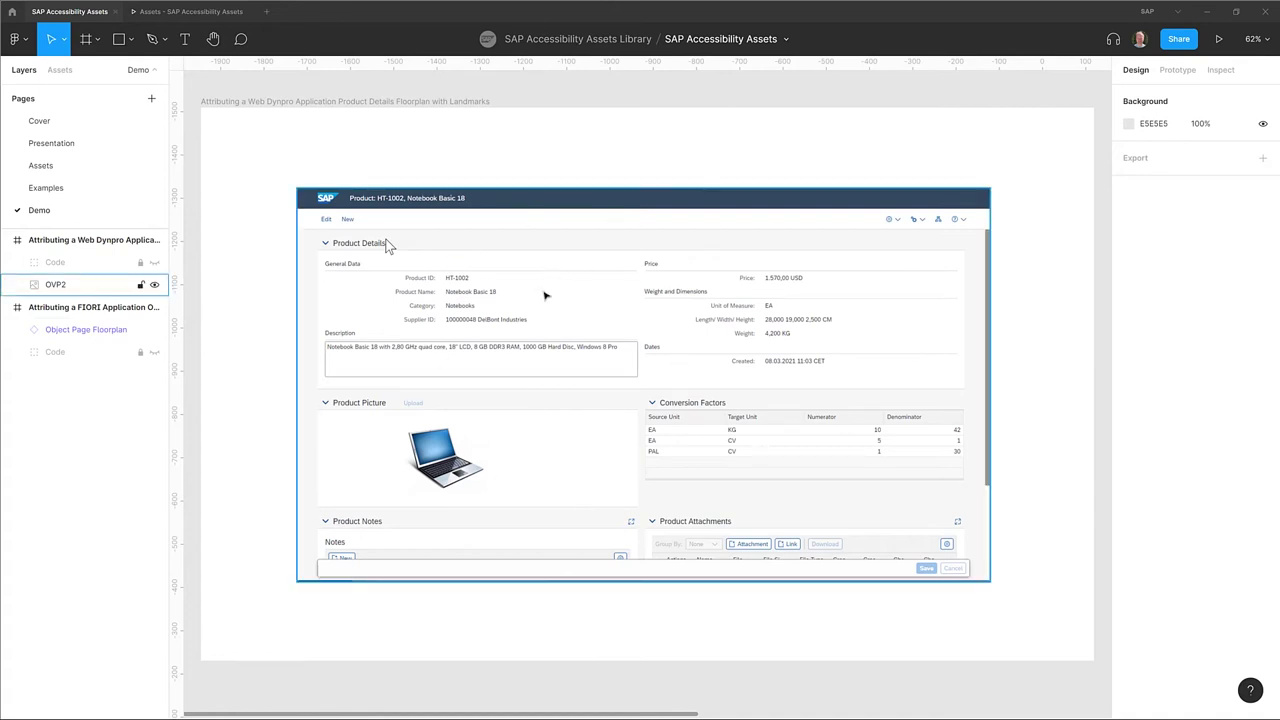
left_click(409, 128)
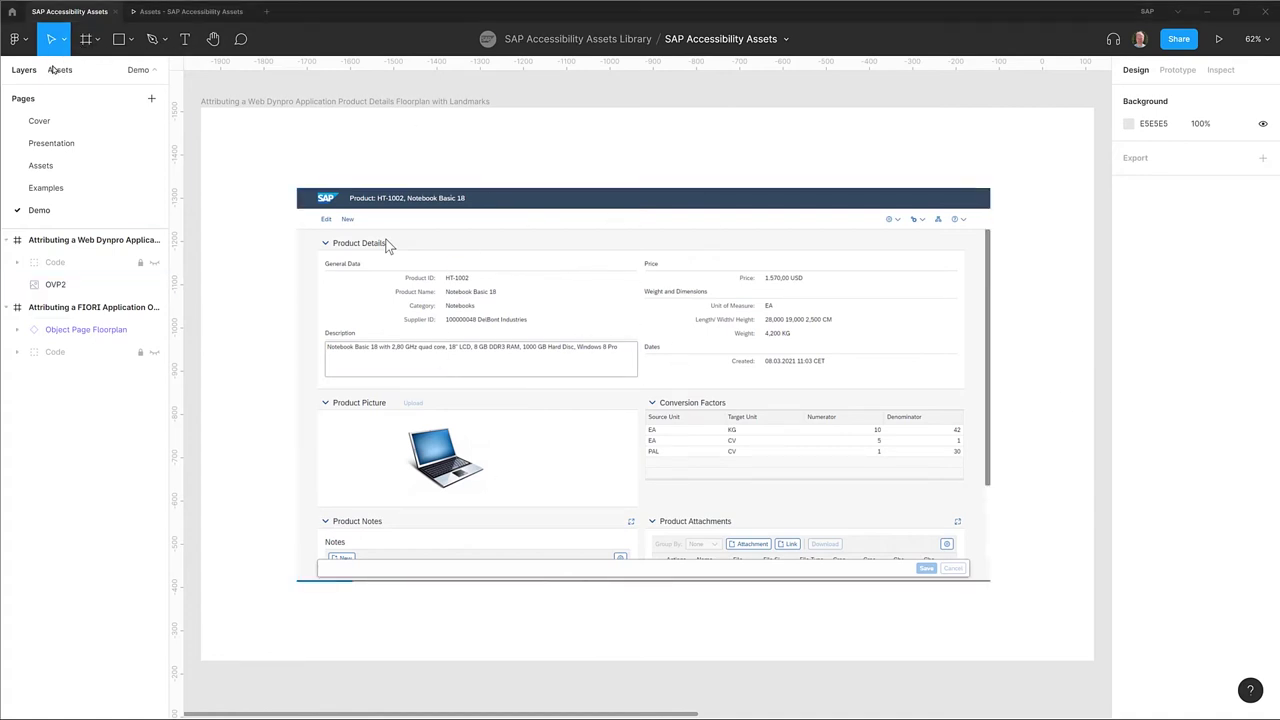
left_click(52, 70)
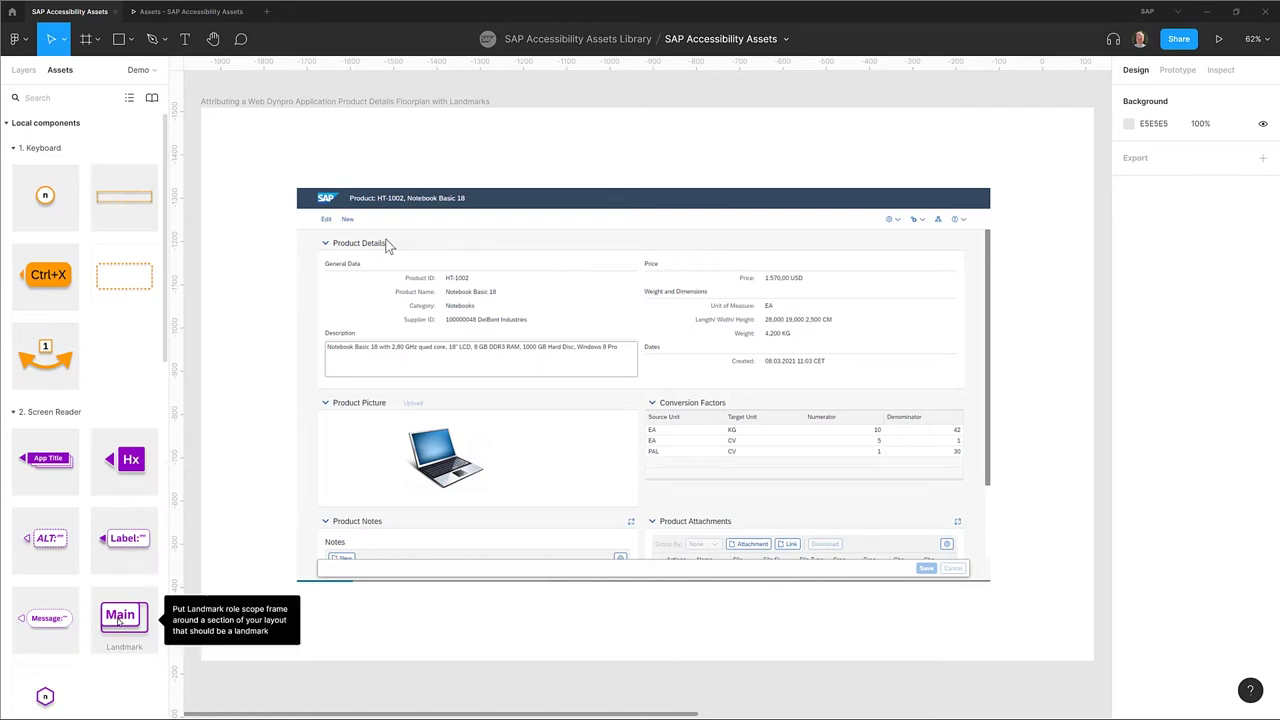
left_click_drag(118, 621, 638, 410)
left_click_drag(856, 520, 1010, 597)
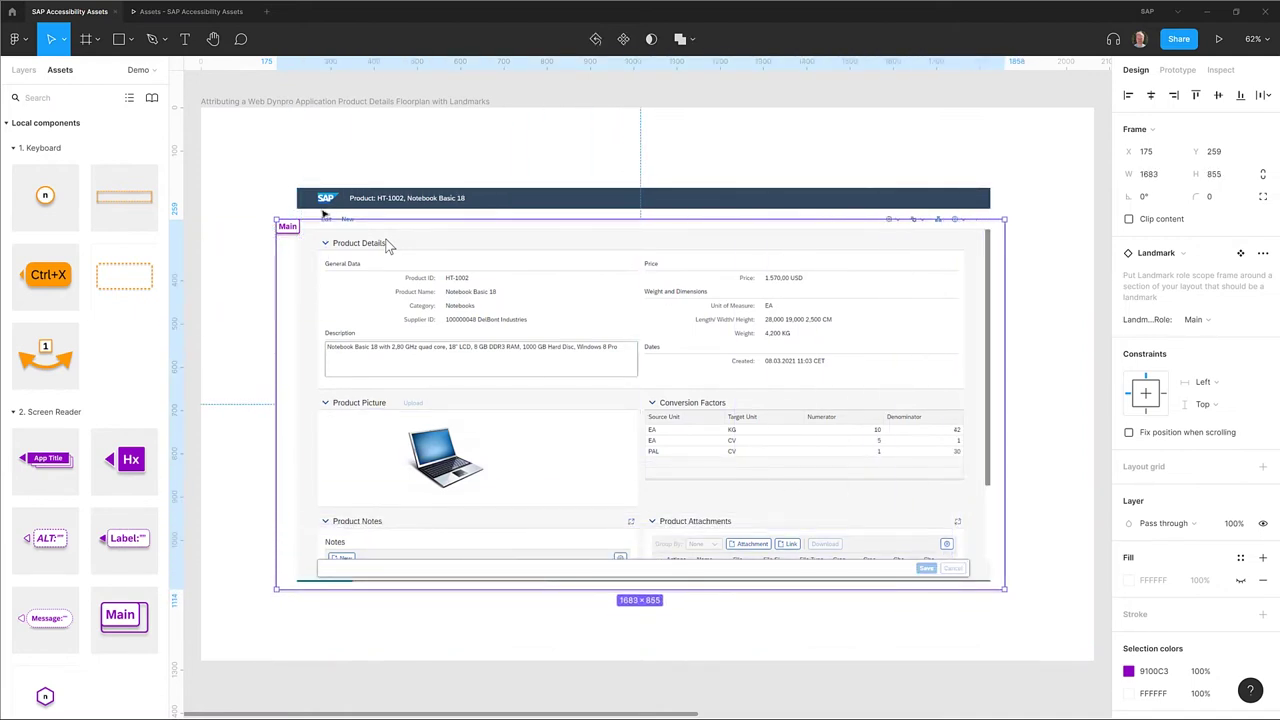
left_click_drag(290, 258, 303, 256)
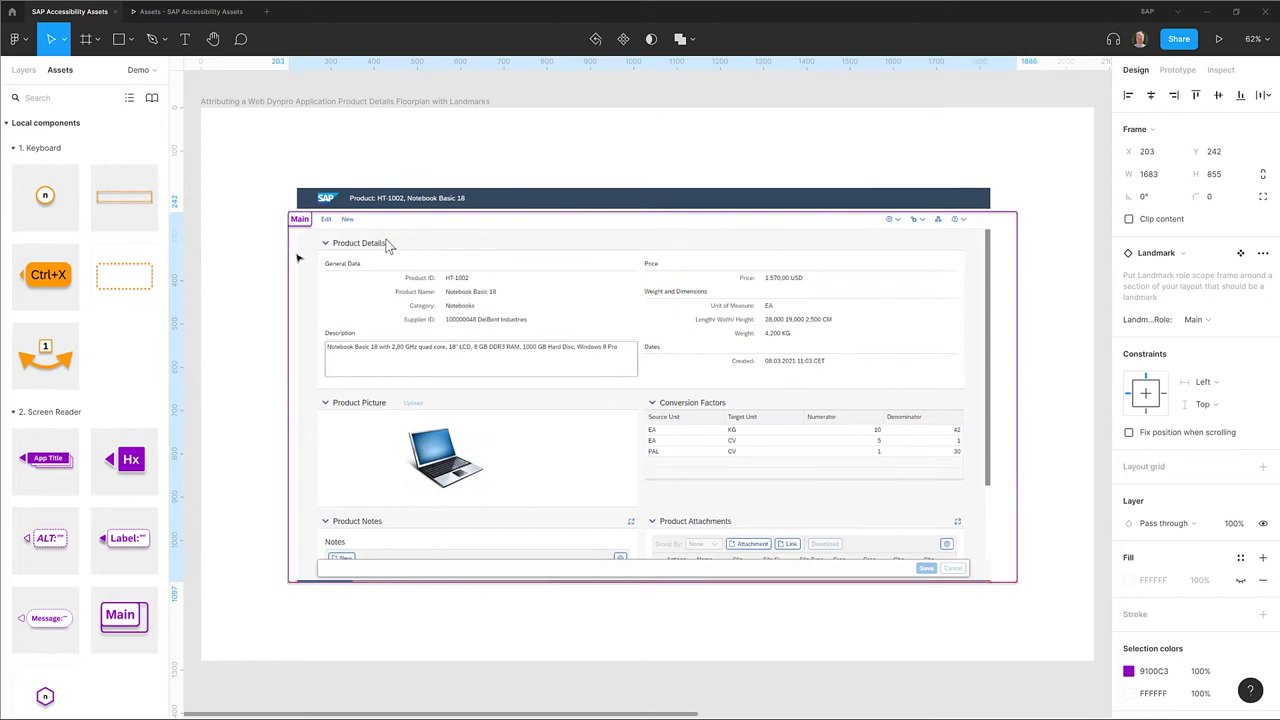
Step: Place a second Landmark instance above the SAP header bar at about X 145, Y 105 and go to its main component
left_click_drag(126, 617, 279, 158)
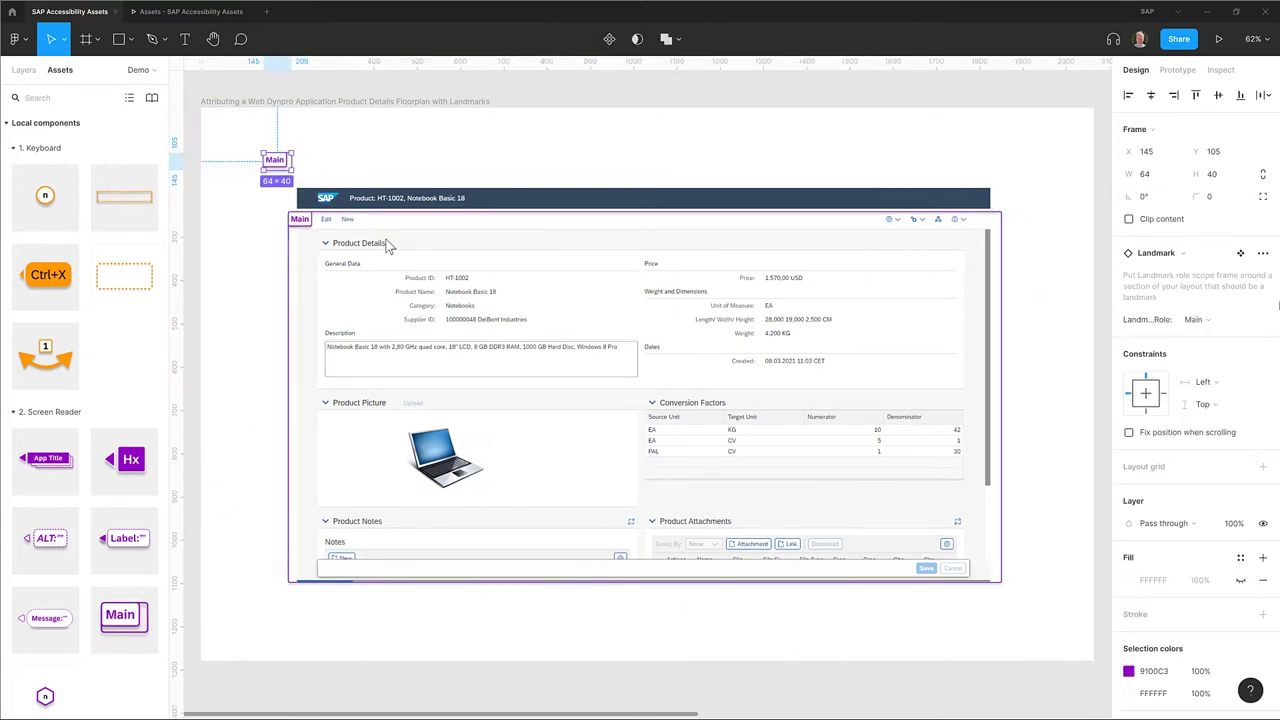
left_click(1242, 256)
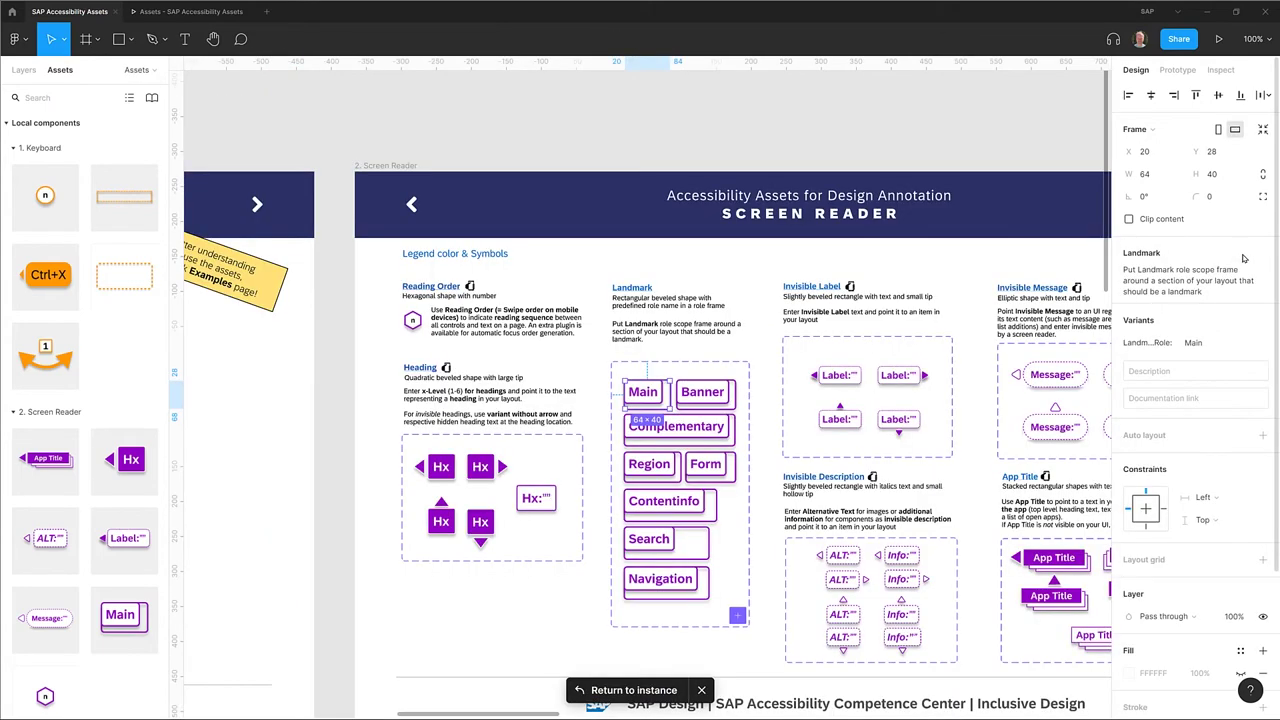
Step: Open the wiki documentation linked from the Landmark heading and read the descriptions of the landmark role variants
left_click(636, 289)
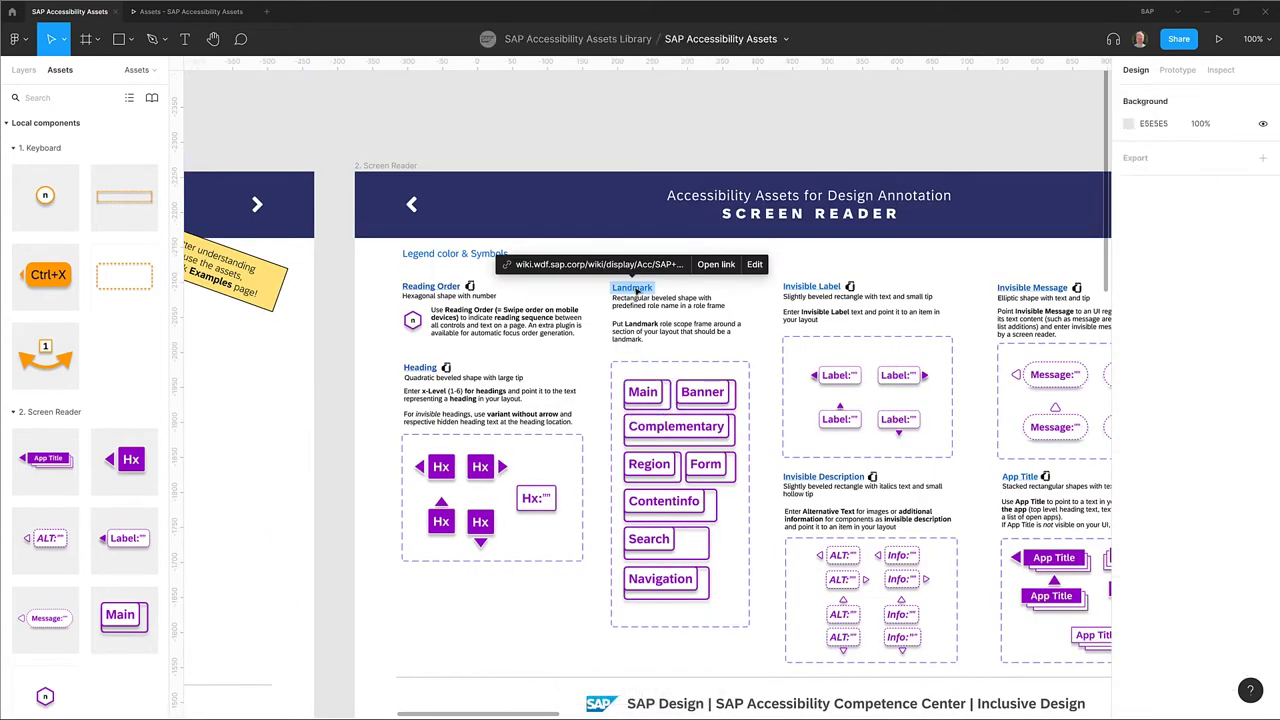
left_click(716, 265)
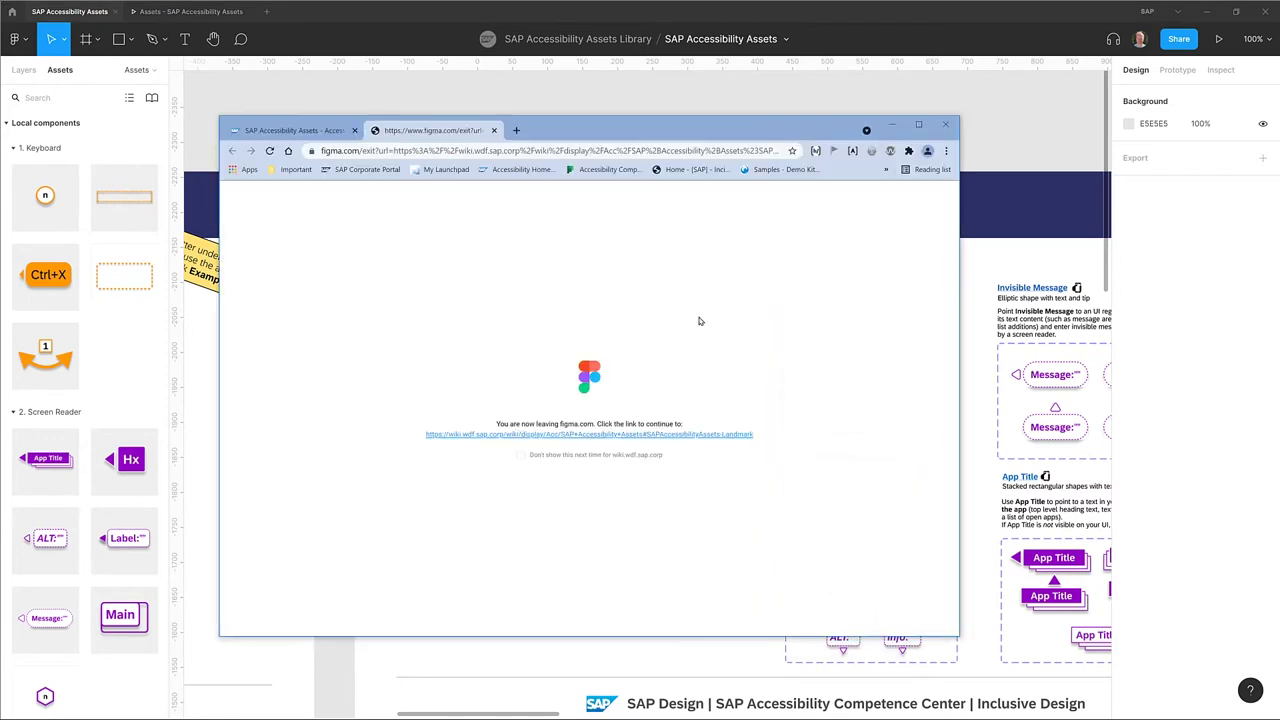
left_click(737, 430)
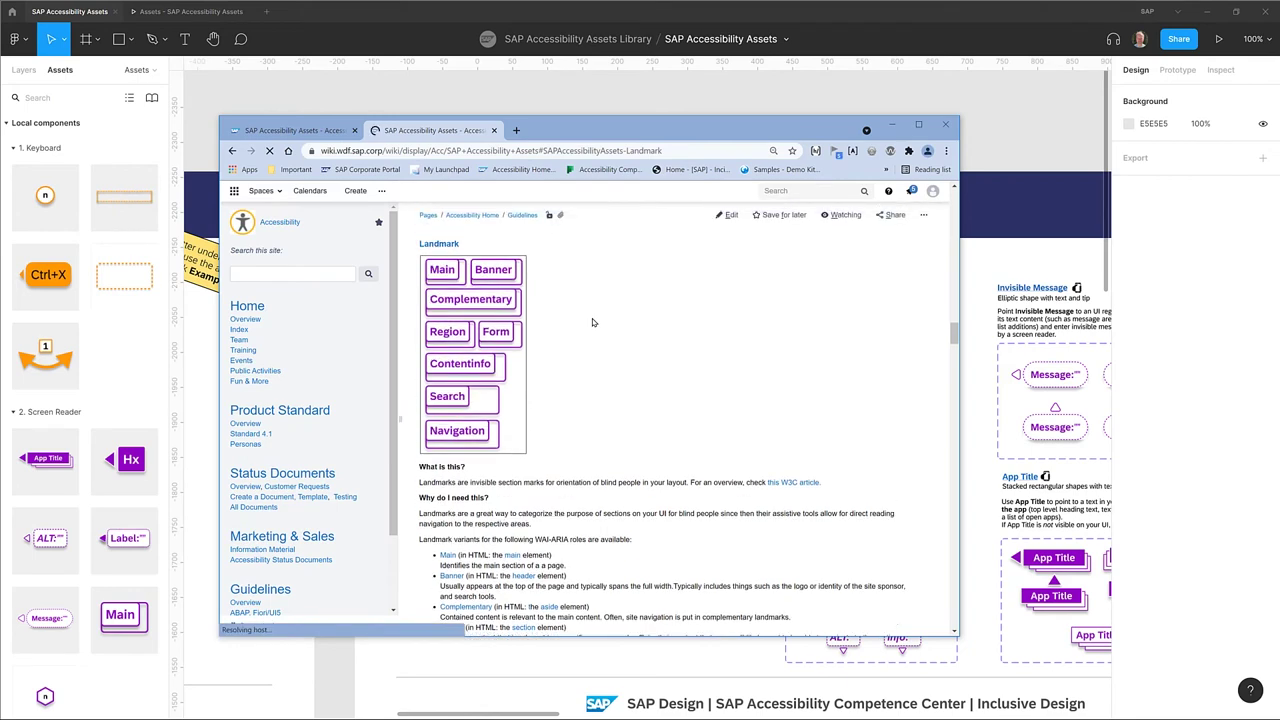
scroll(572, 394, "down", 3)
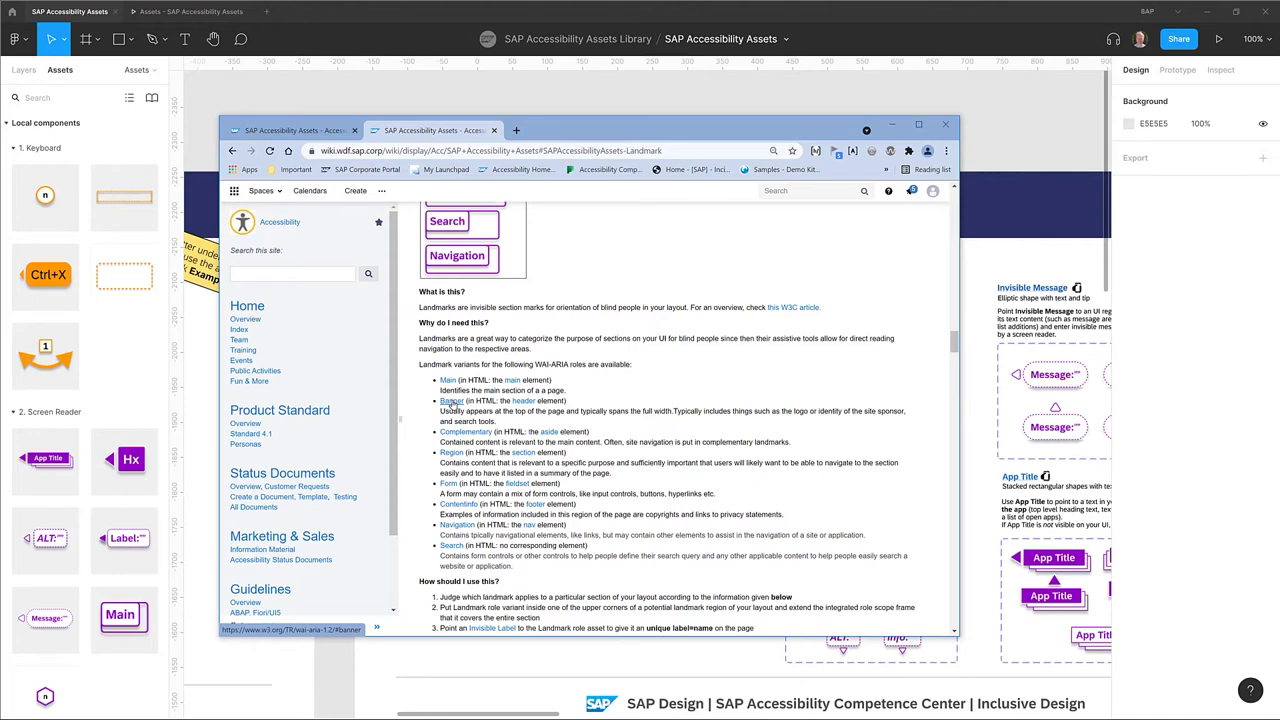
left_click(897, 129)
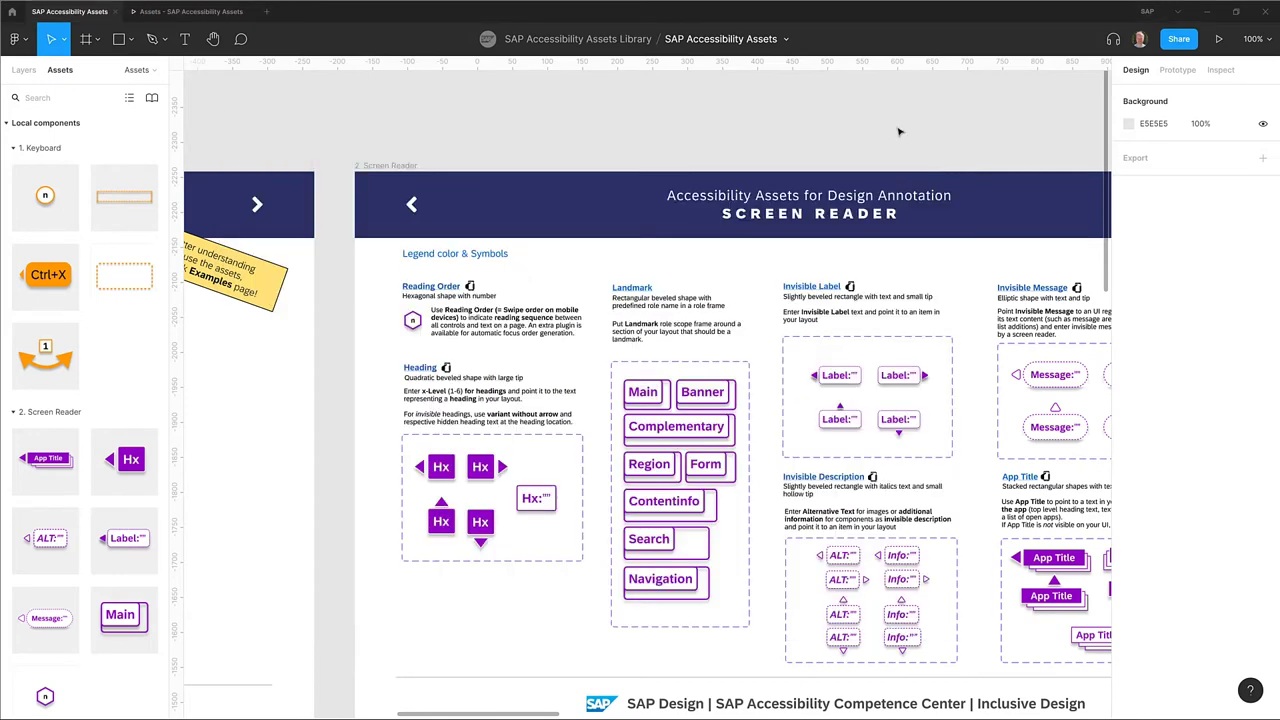
Step: Return to the Demo page, set the second Landmark's role to Banner and fit it around the header bar at about 1647 × 67
left_click(24, 70)
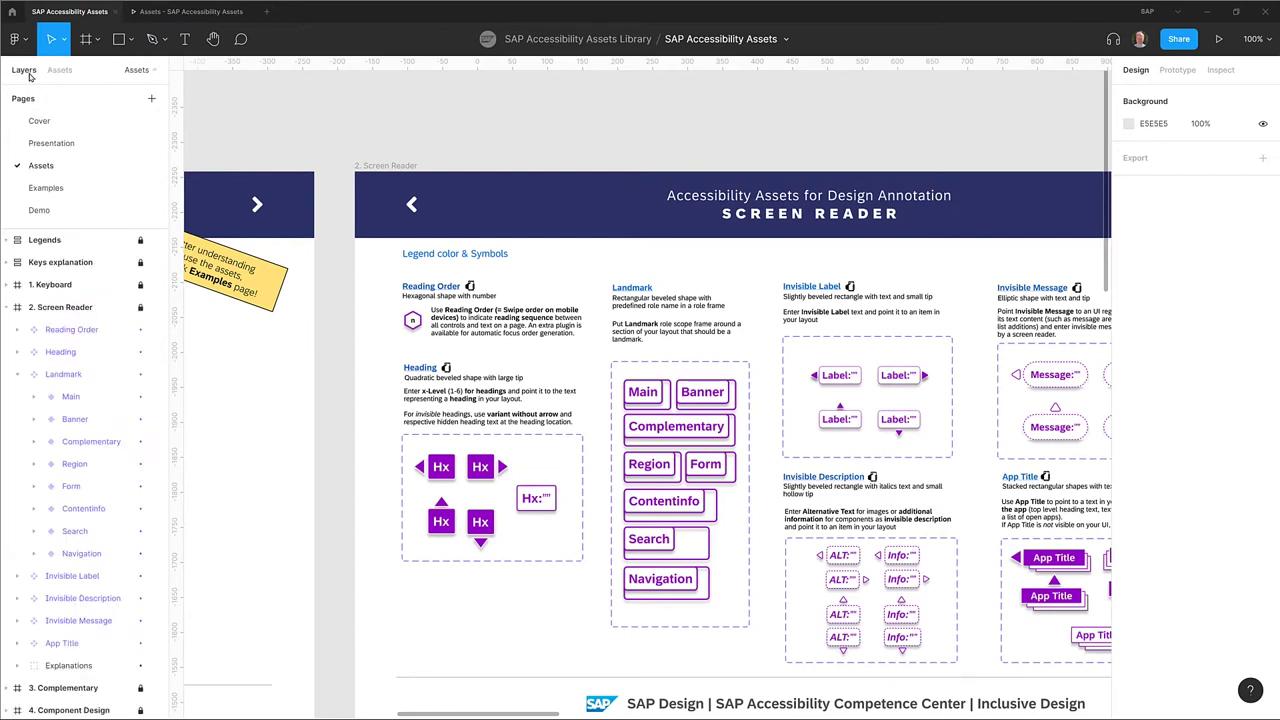
left_click(55, 213)
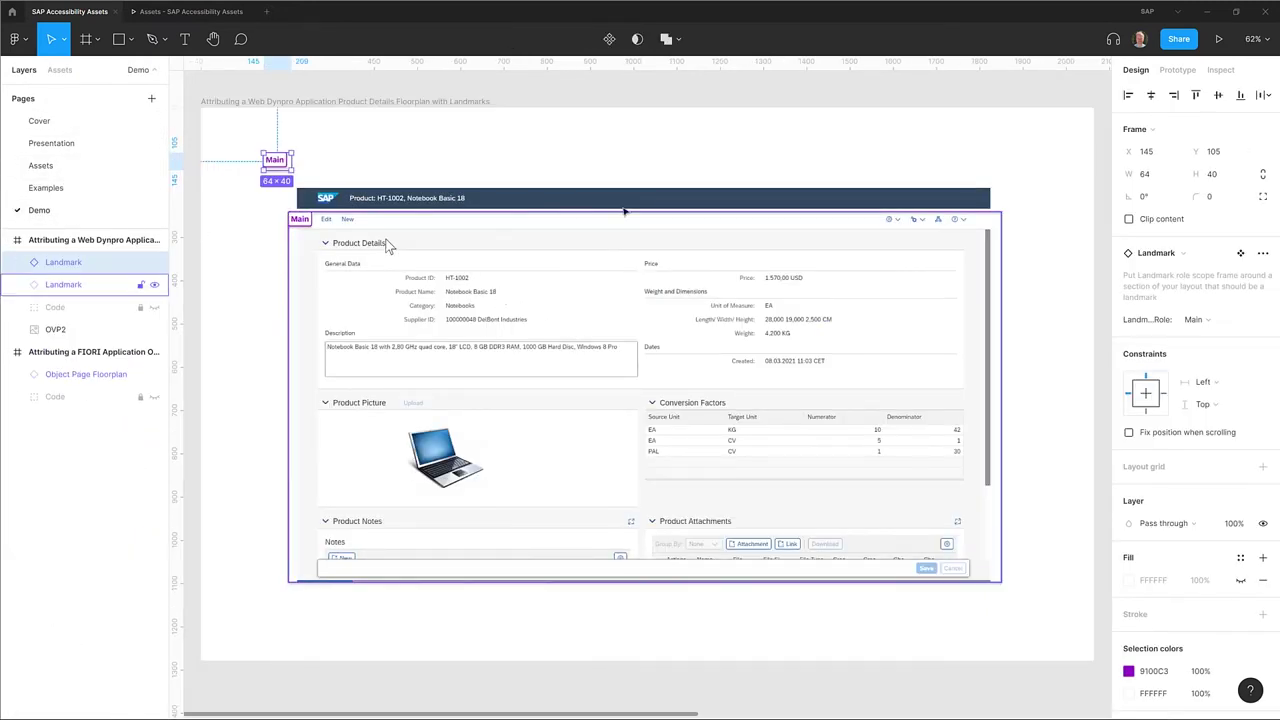
left_click(1261, 322)
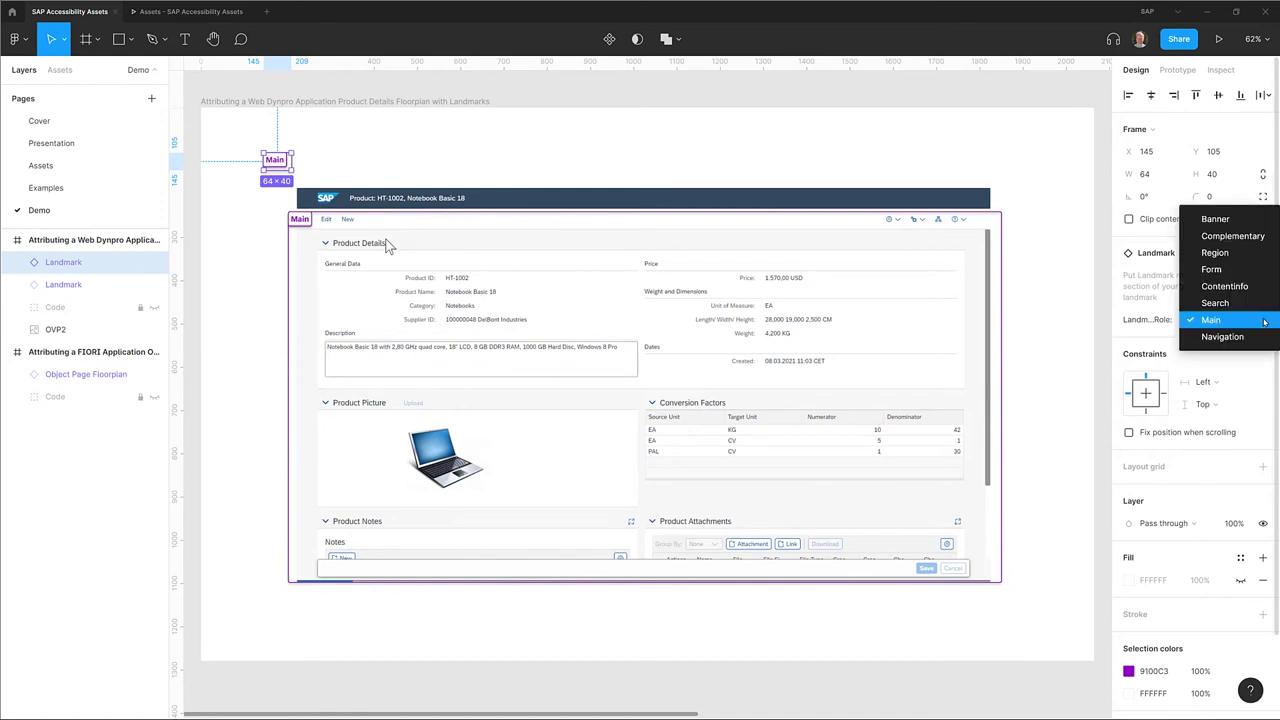
left_click(1232, 218)
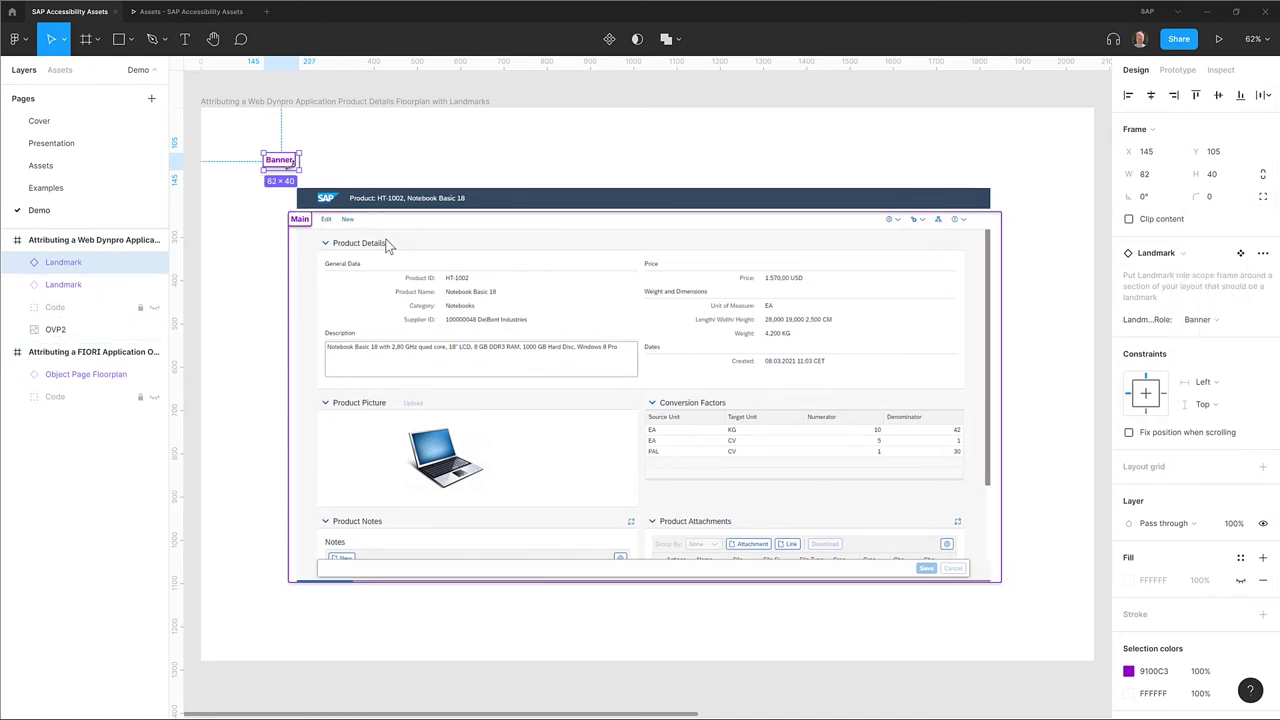
left_click_drag(280, 165, 1001, 211)
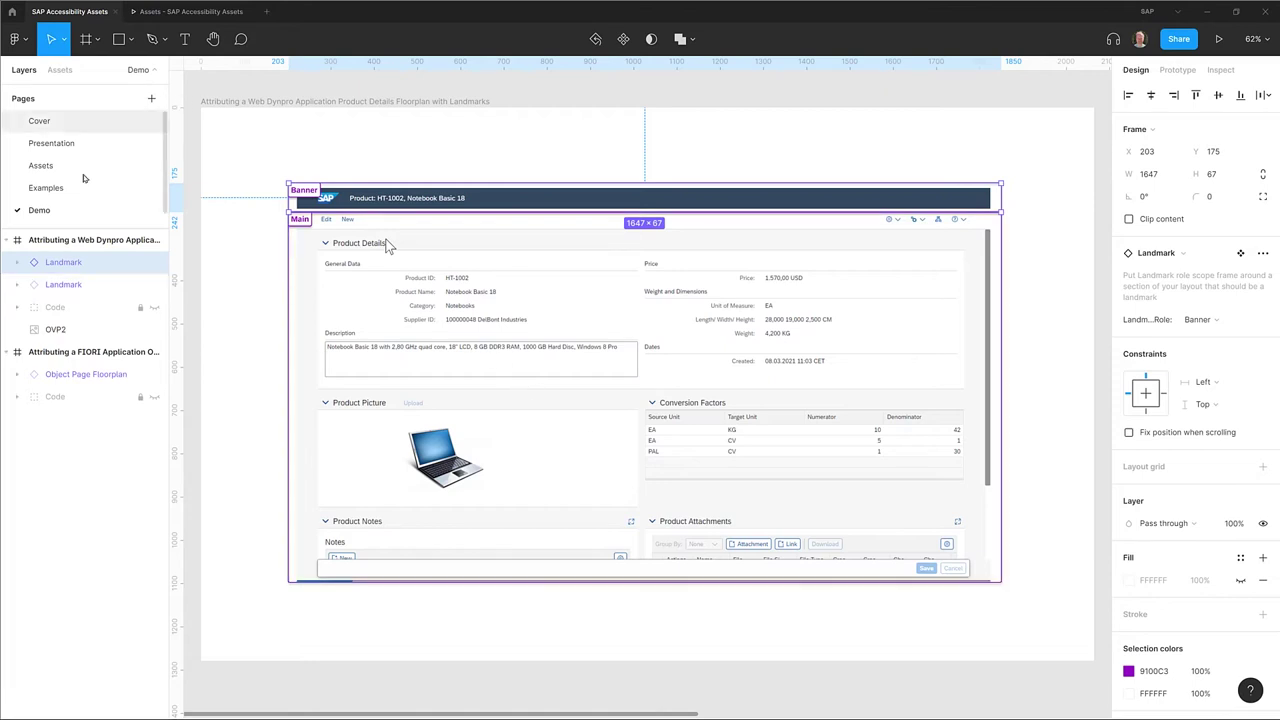
Step: Add a Landmark with role Region and fit it around the Product Details section at about 1521 × 355
left_click(60, 70)
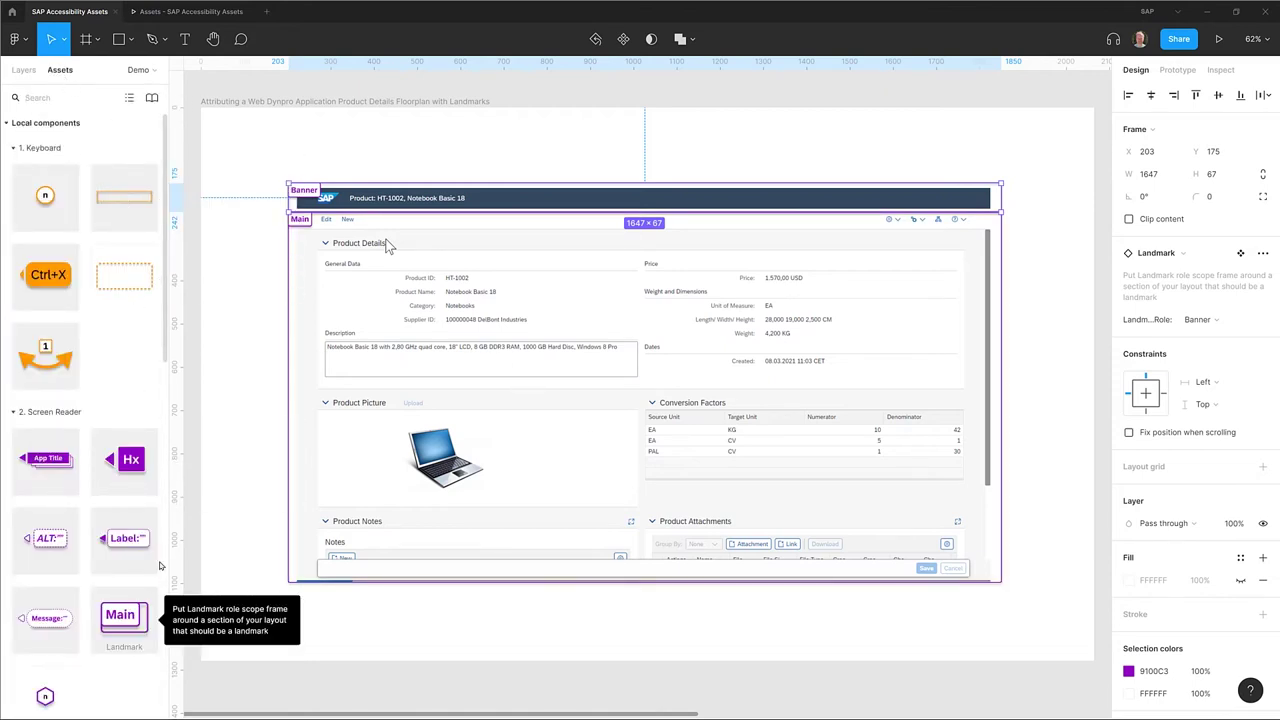
left_click_drag(124, 615, 327, 244)
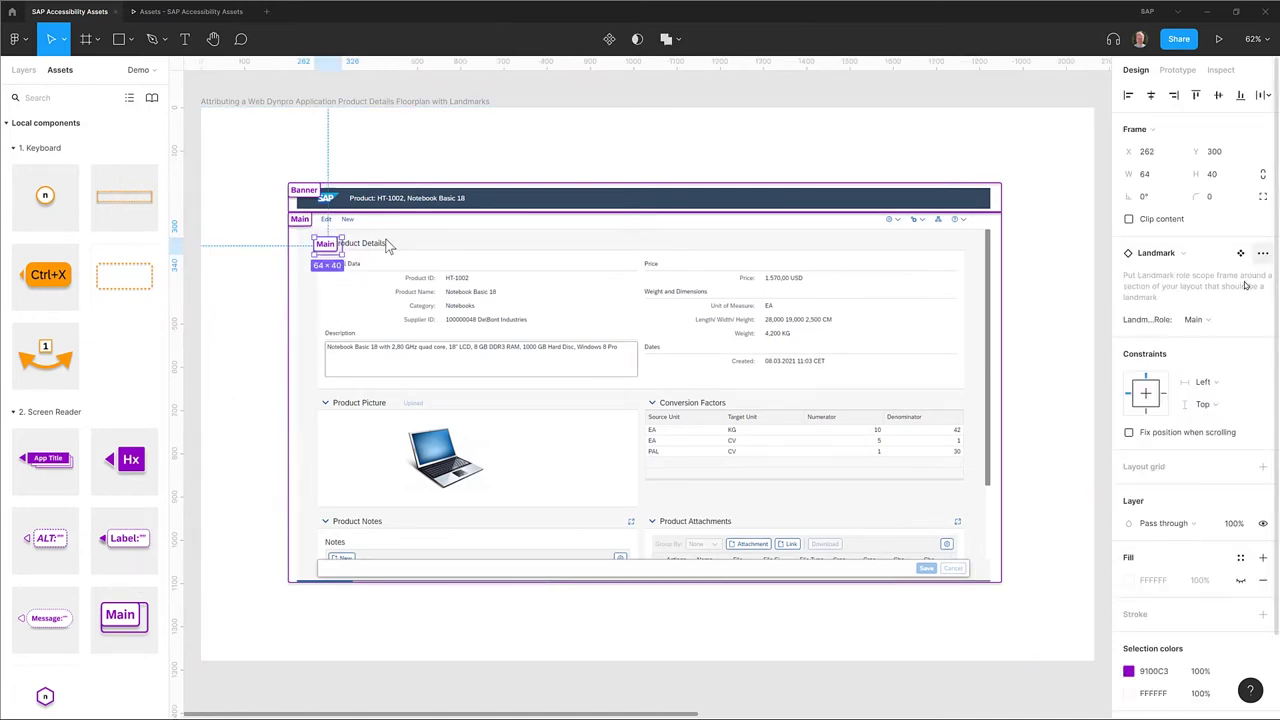
left_click(1220, 320)
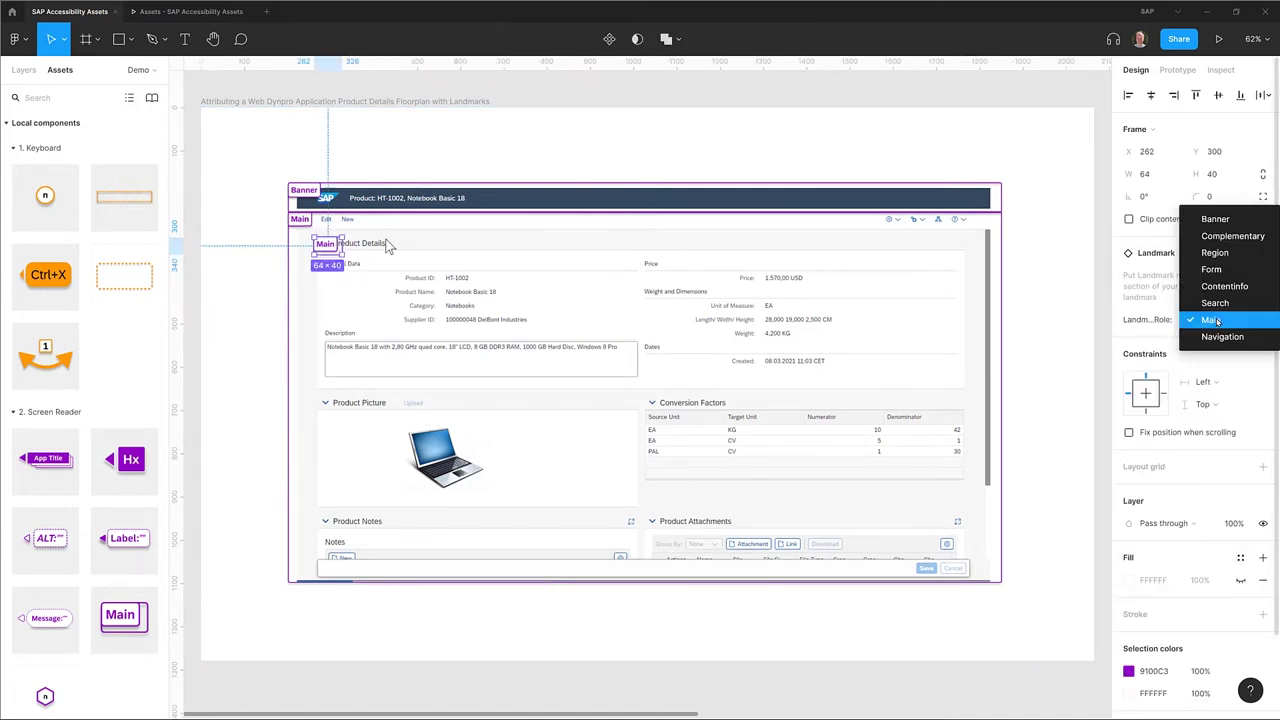
left_click(1232, 254)
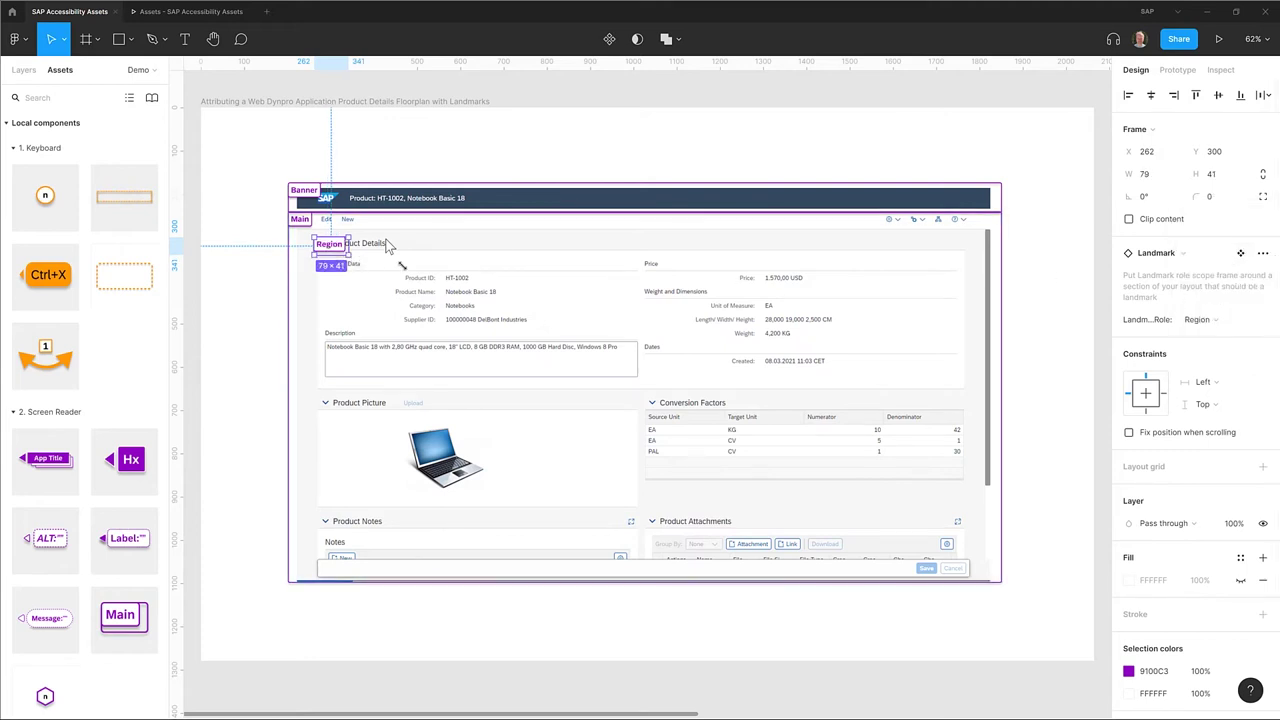
left_click_drag(401, 265, 971, 391)
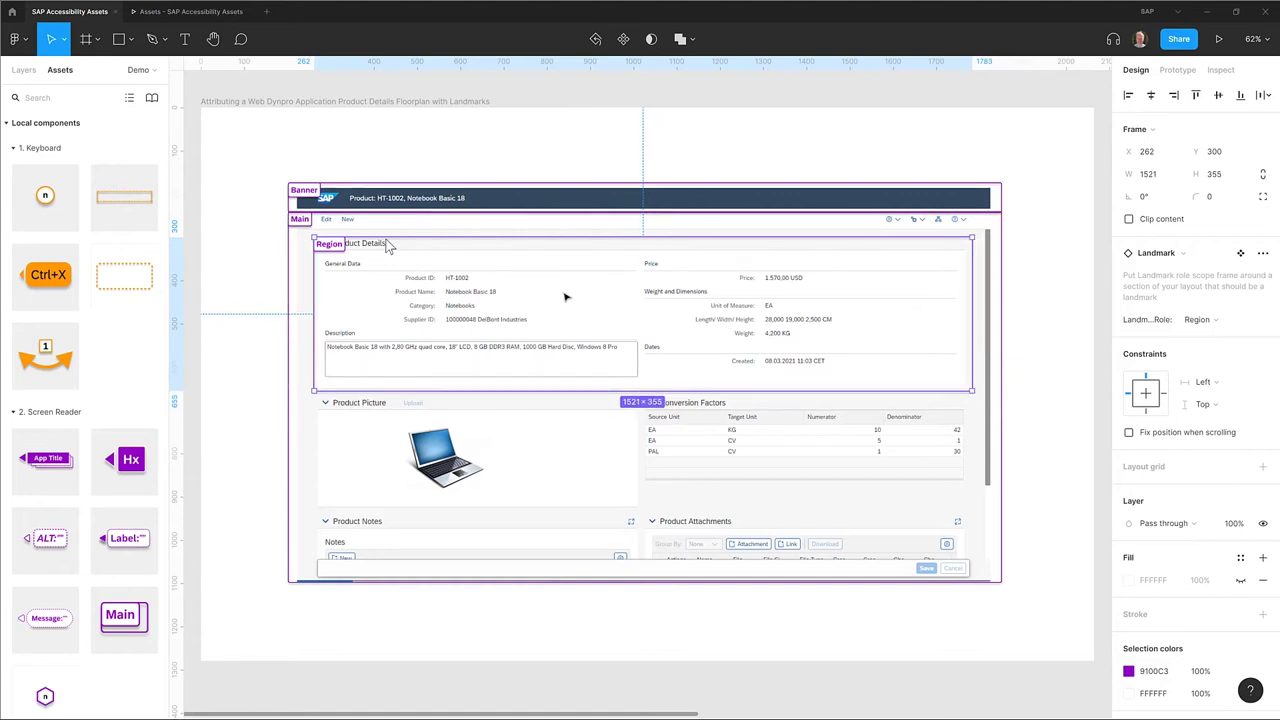
Step: Fit a Region Landmark of about 755 × 259 around the Product Picture section and duplicate it over the Conversion Factors section
left_click_drag(120, 615, 643, 508)
left_click(1200, 319)
left_click(1205, 332)
key("ctrl+d")
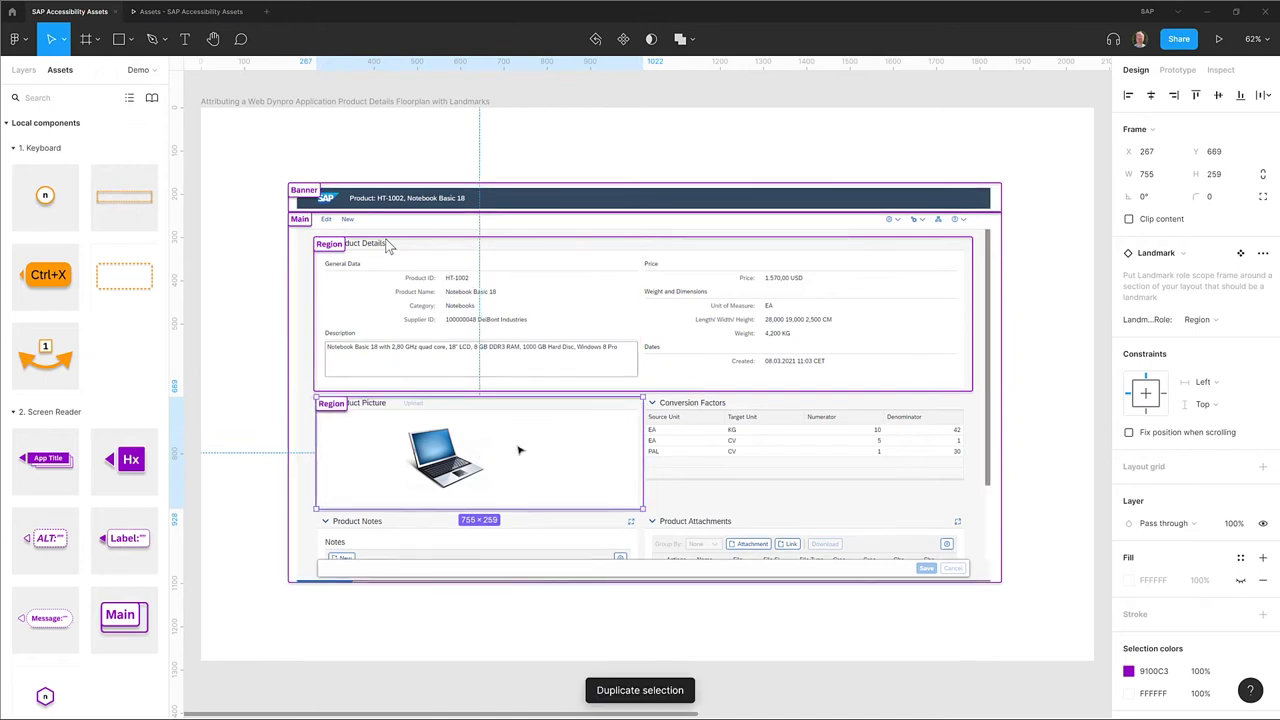
left_click_drag(518, 450, 845, 450)
left_click(637, 609)
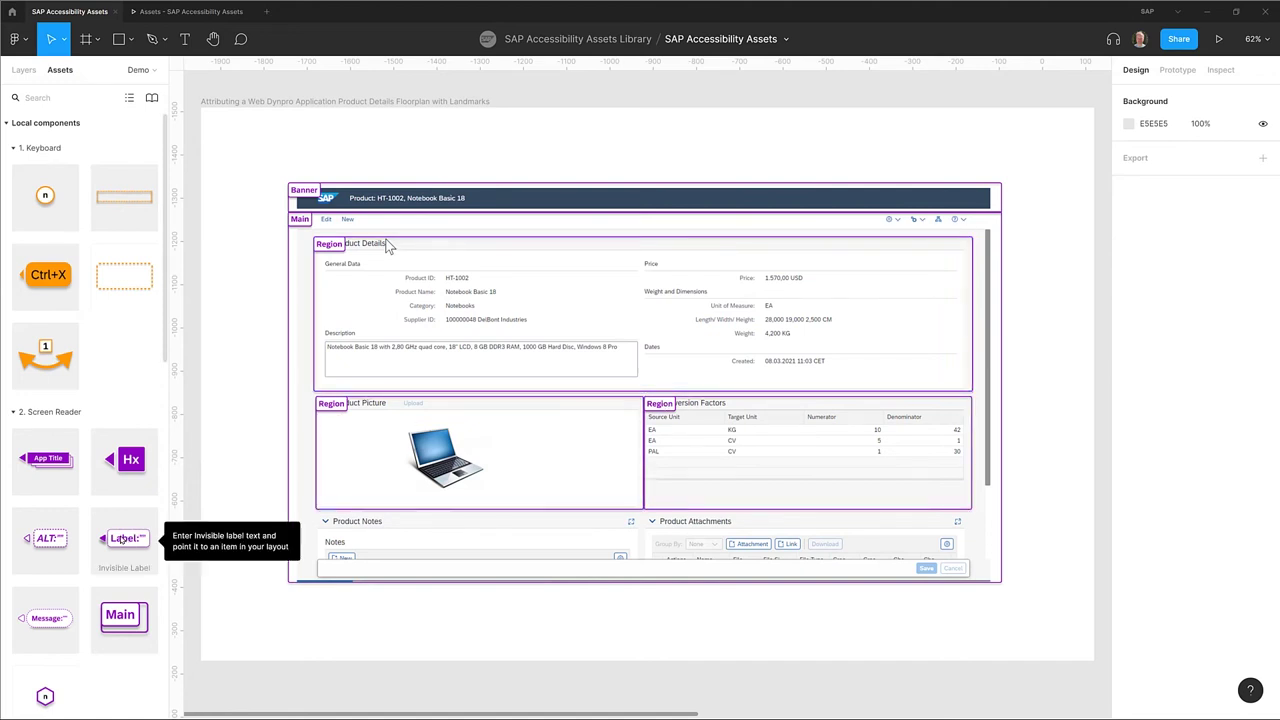
Step: Place an Invisible Label beside the Product Details section's Region tag and set its text to "Product Details"
left_click_drag(120, 538, 386, 249)
scroll(385, 246, "up", 5, "ctrl")
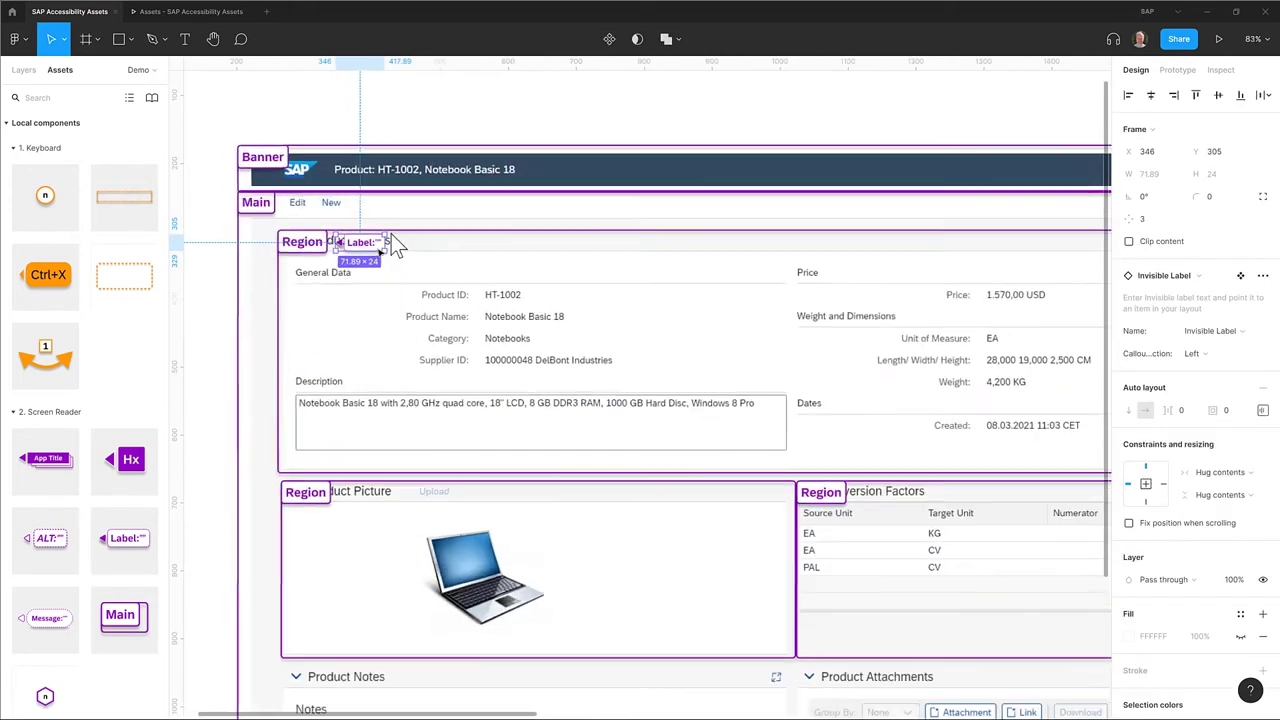
double_click(391, 242)
type("Product Details")
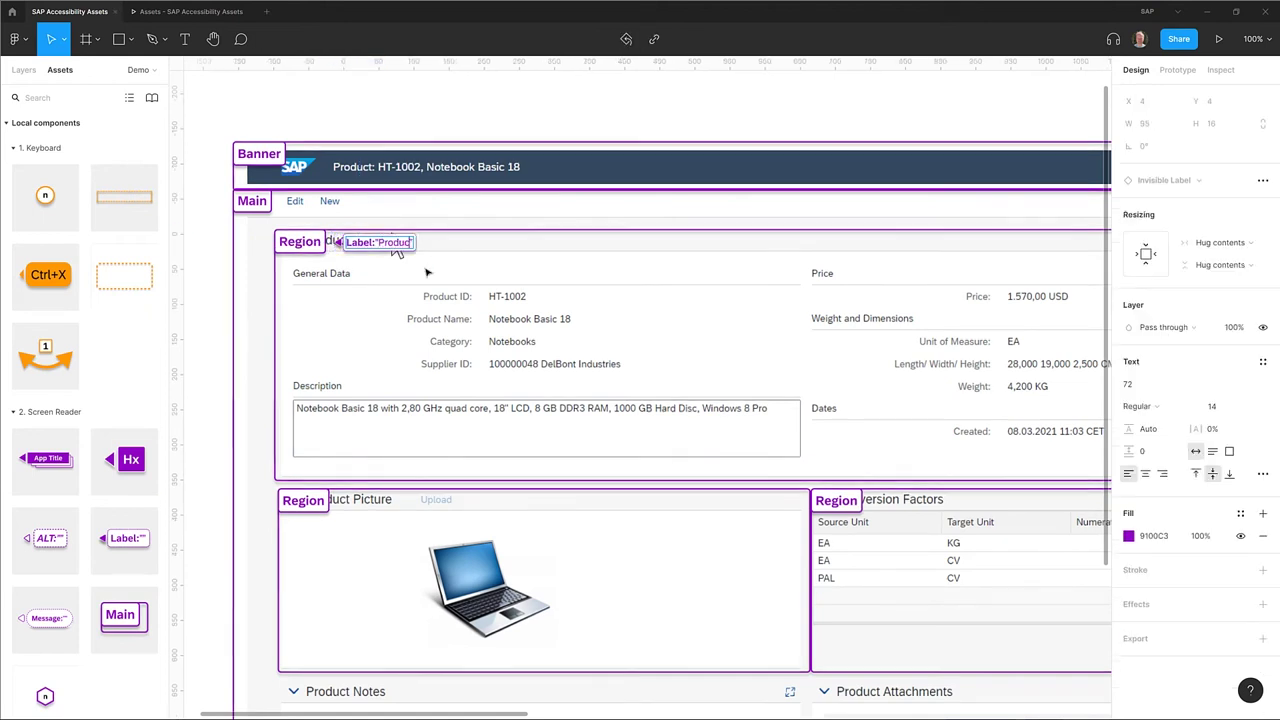
Step: Place an Invisible Label beside the Product Picture section's Region tag and set its text to "Product Picture"
left_click_drag(125, 538, 363, 506)
double_click(368, 504)
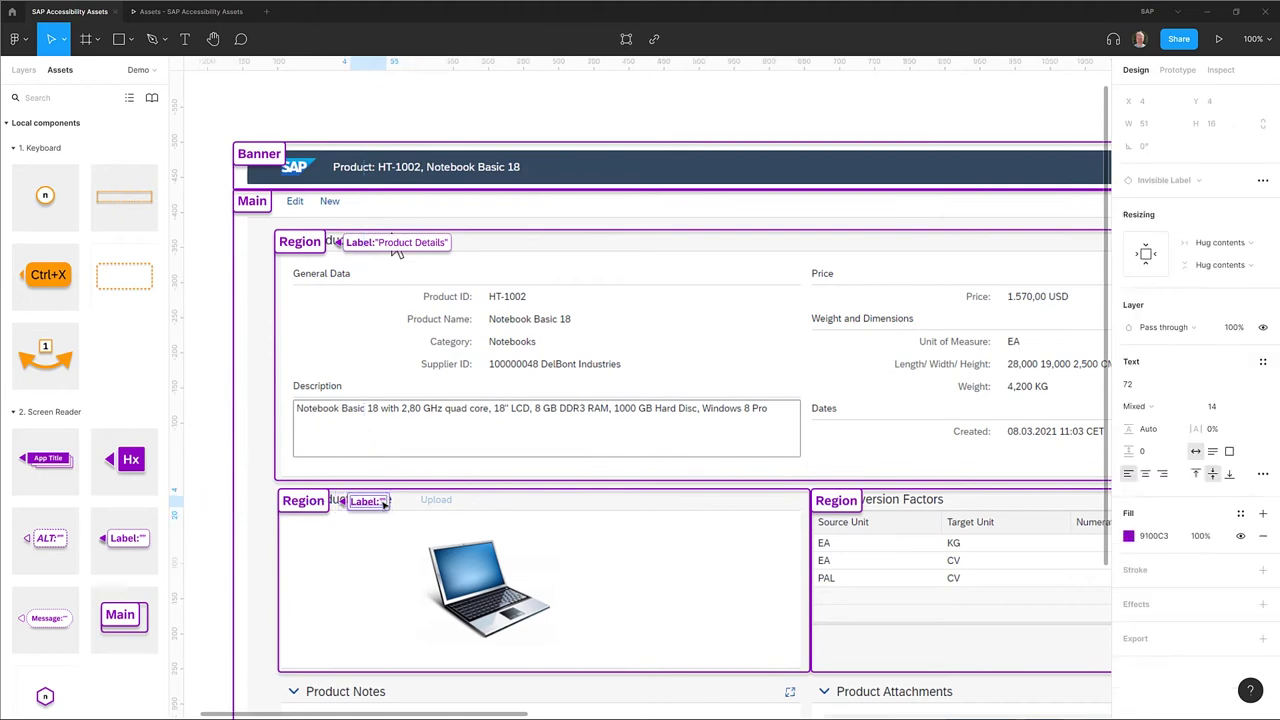
type("Product")
type(" Picture")
key("Escape")
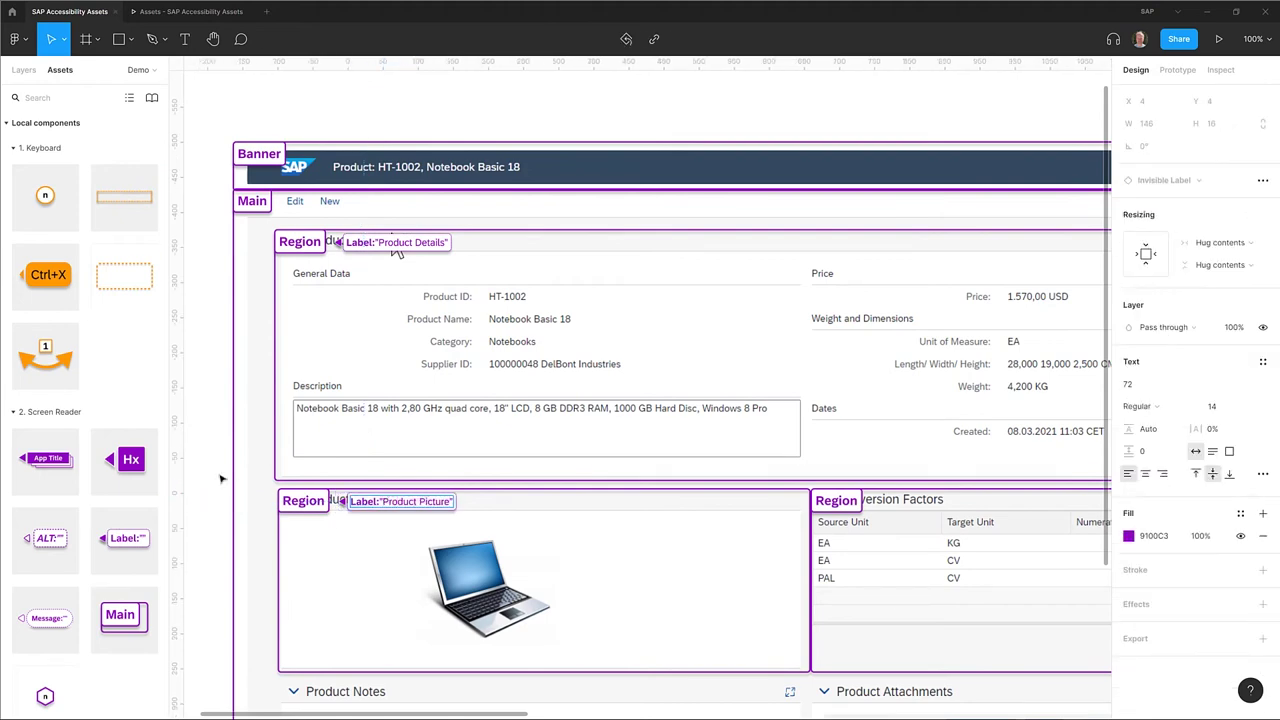
Step: Place Focus Order markers at the back arrow and search icon in the FIORI layout's header bar, numbering the search marker 2
scroll(612, 448, "down", 5)
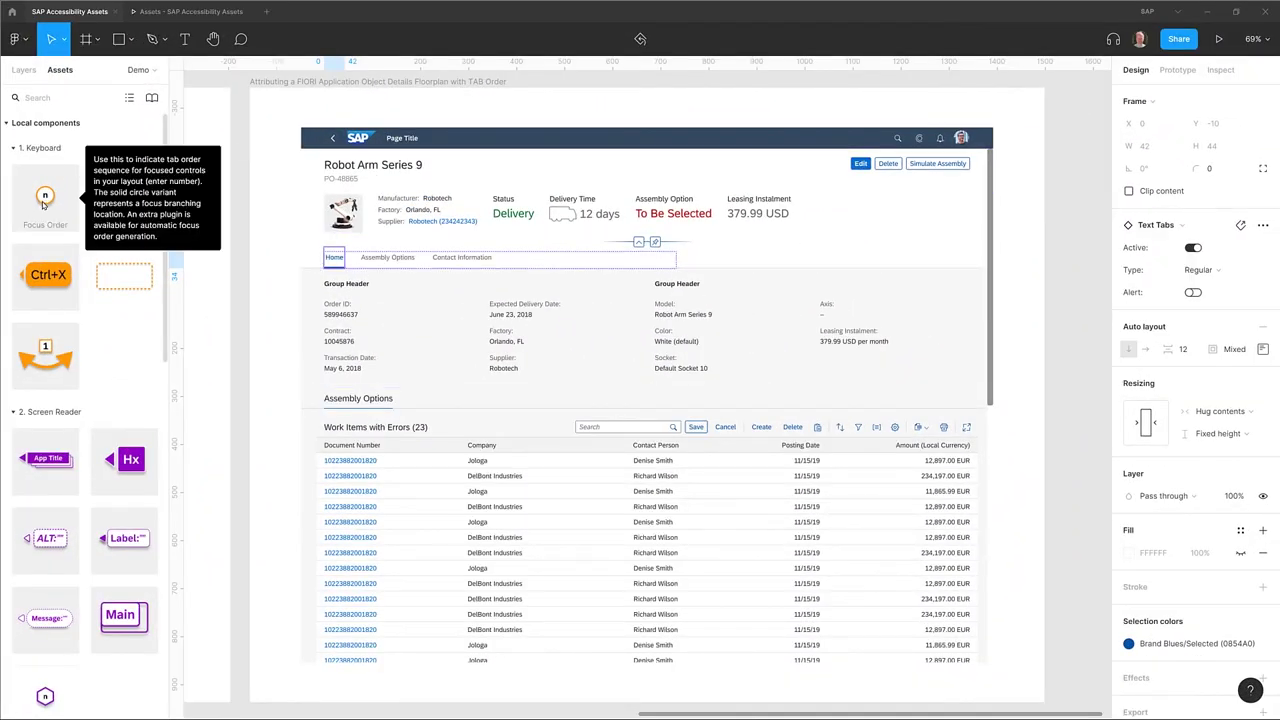
mouse_move(43, 204)
left_mouse_down()
mouse_move(303, 152)
mouse_move(326, 132)
left_mouse_up()
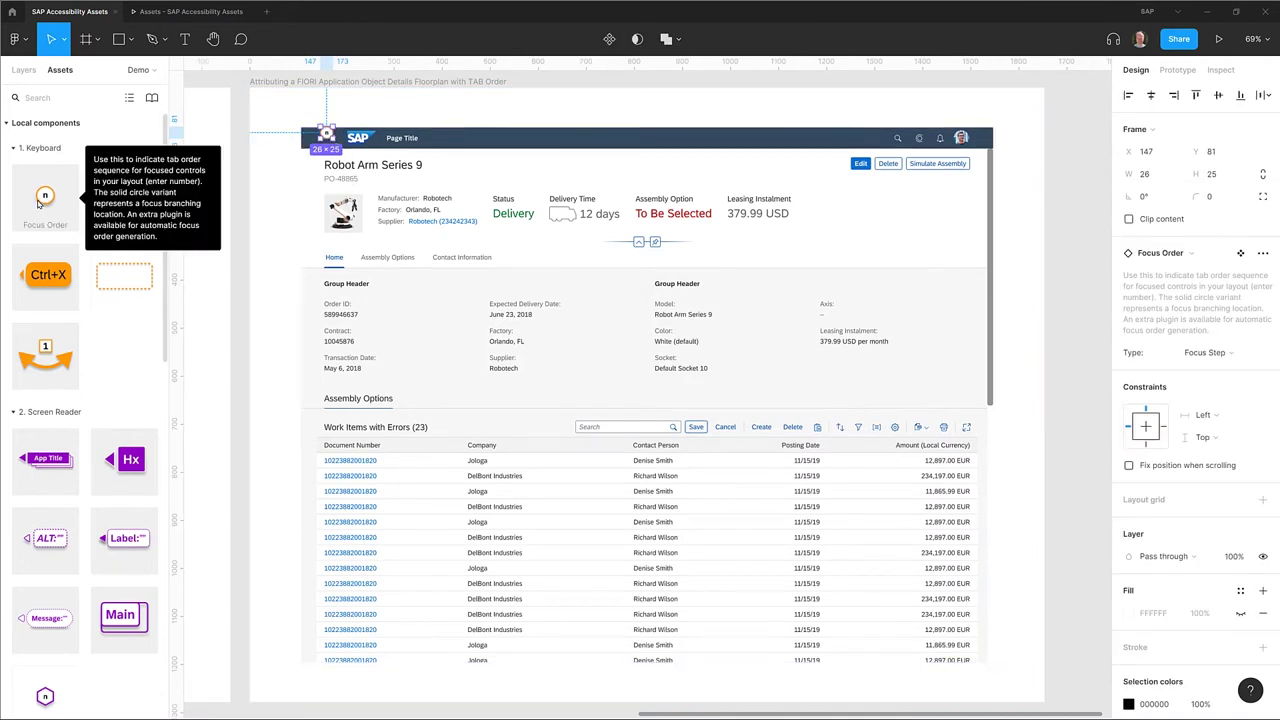
left_click_drag(40, 204, 635, 147)
mouse_move(903, 139)
left_mouse_down()
mouse_move(903, 124)
mouse_move(889, 135)
left_mouse_up()
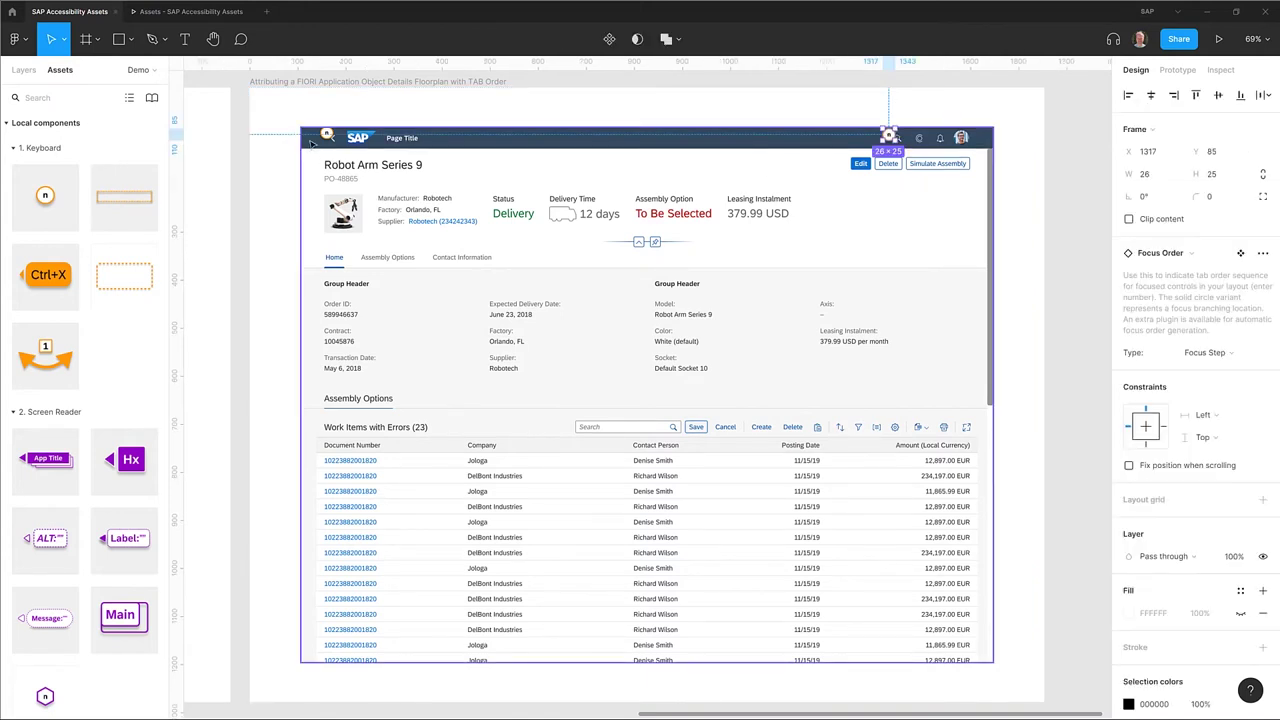
double_click(889, 135)
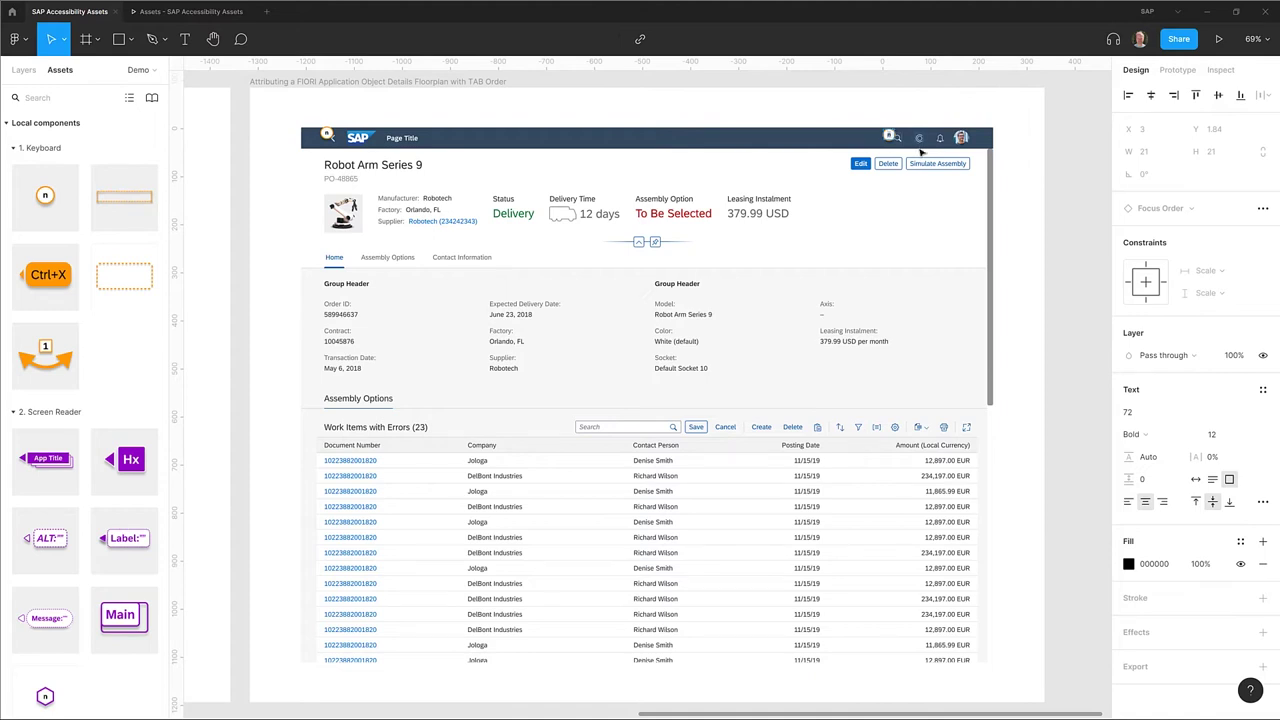
type("4")
key("Escape")
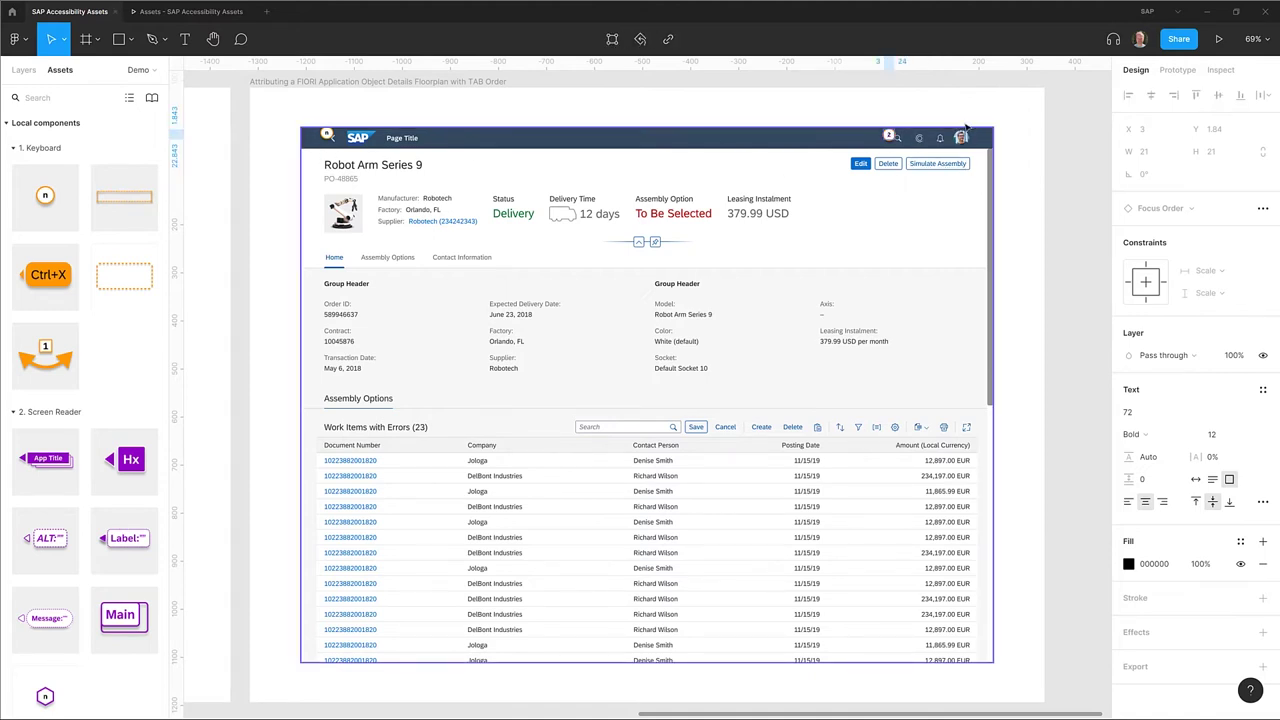
Step: Delete both manually placed Focus Order markers from the FIORI layout's header bar
left_click(326, 135)
key("Delete")
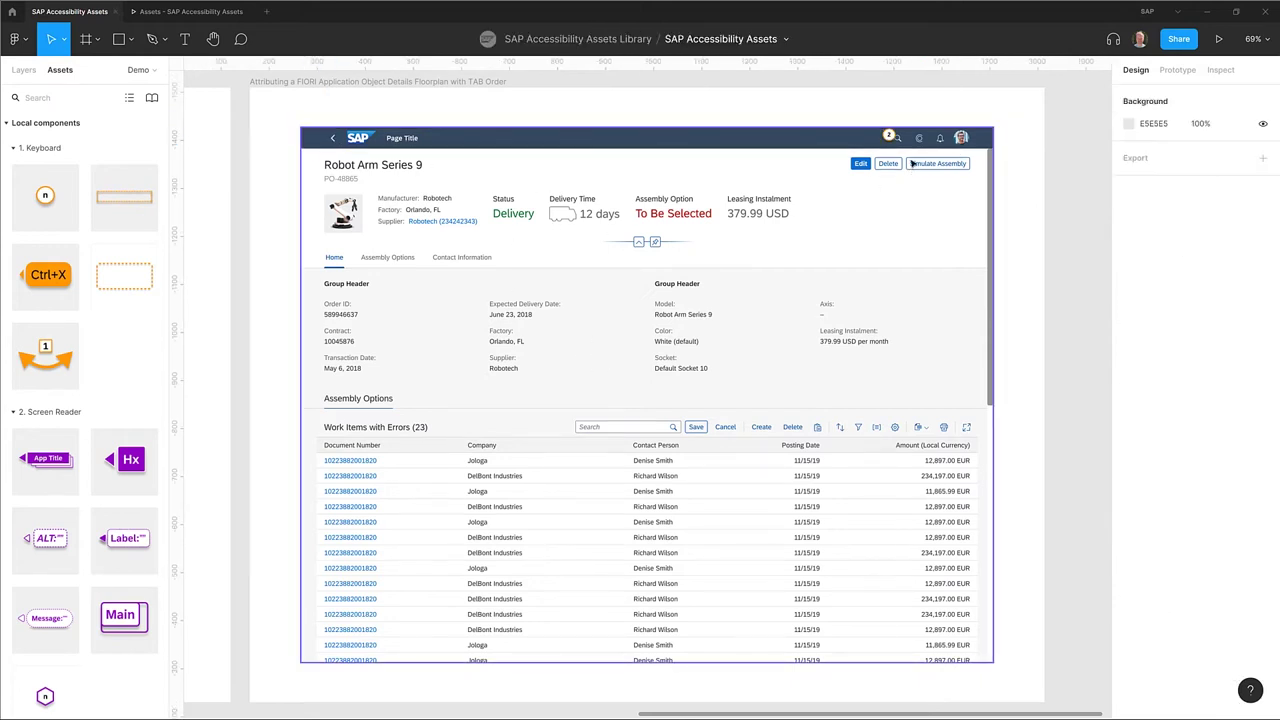
left_click(893, 140)
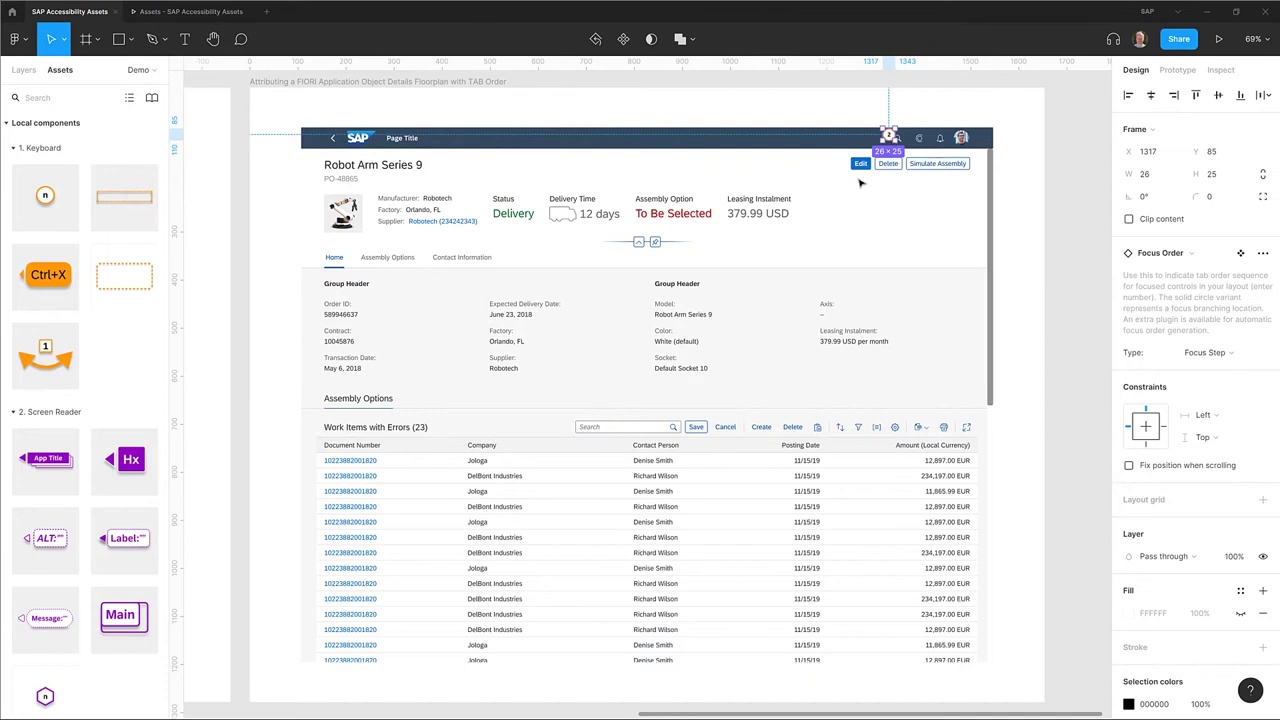
key("Delete")
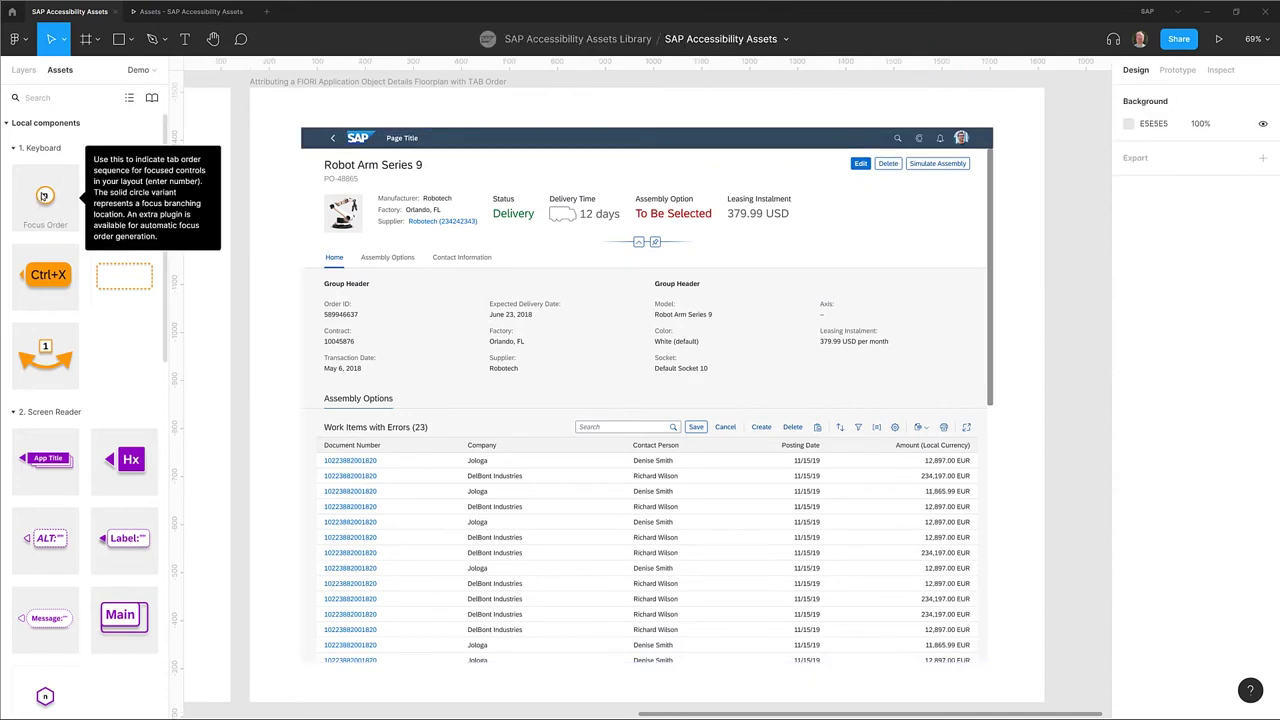
Step: Run the Focus Order command of the SAP Accessibility Assets plugin and add the header's back button as the first focus layer
left_click(24, 40)
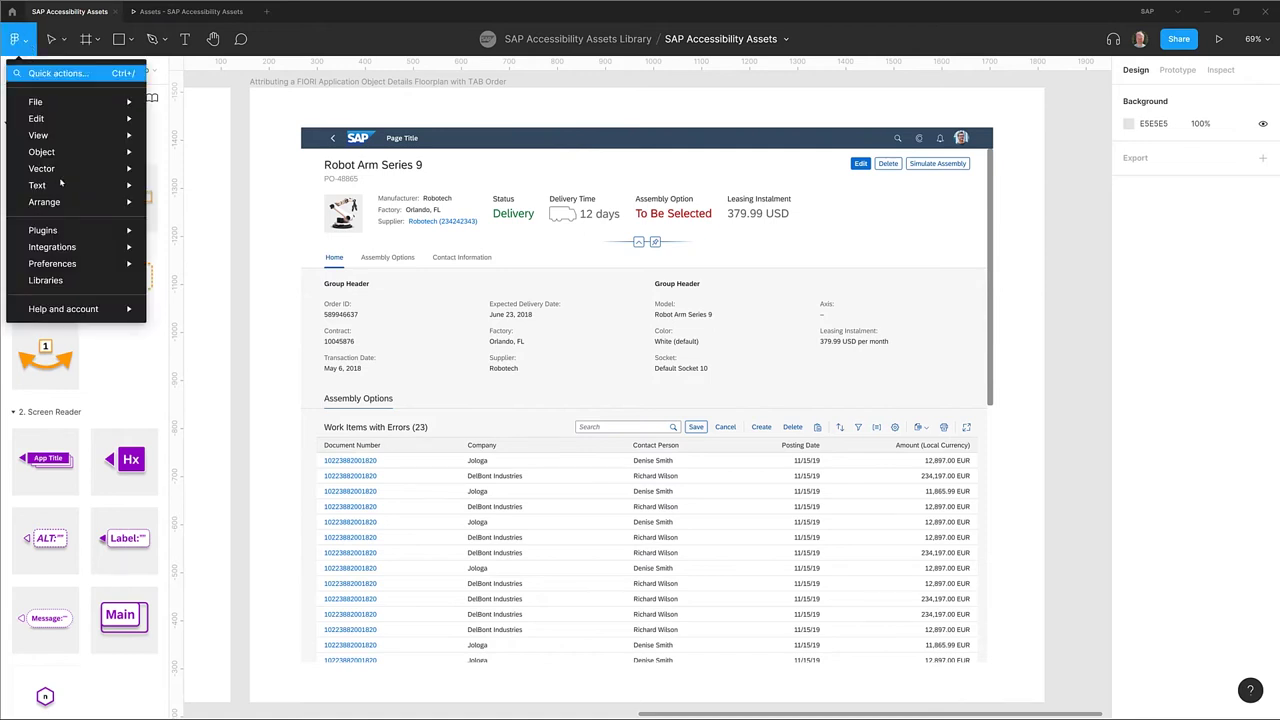
mouse_move(82, 232)
mouse_move(250, 264)
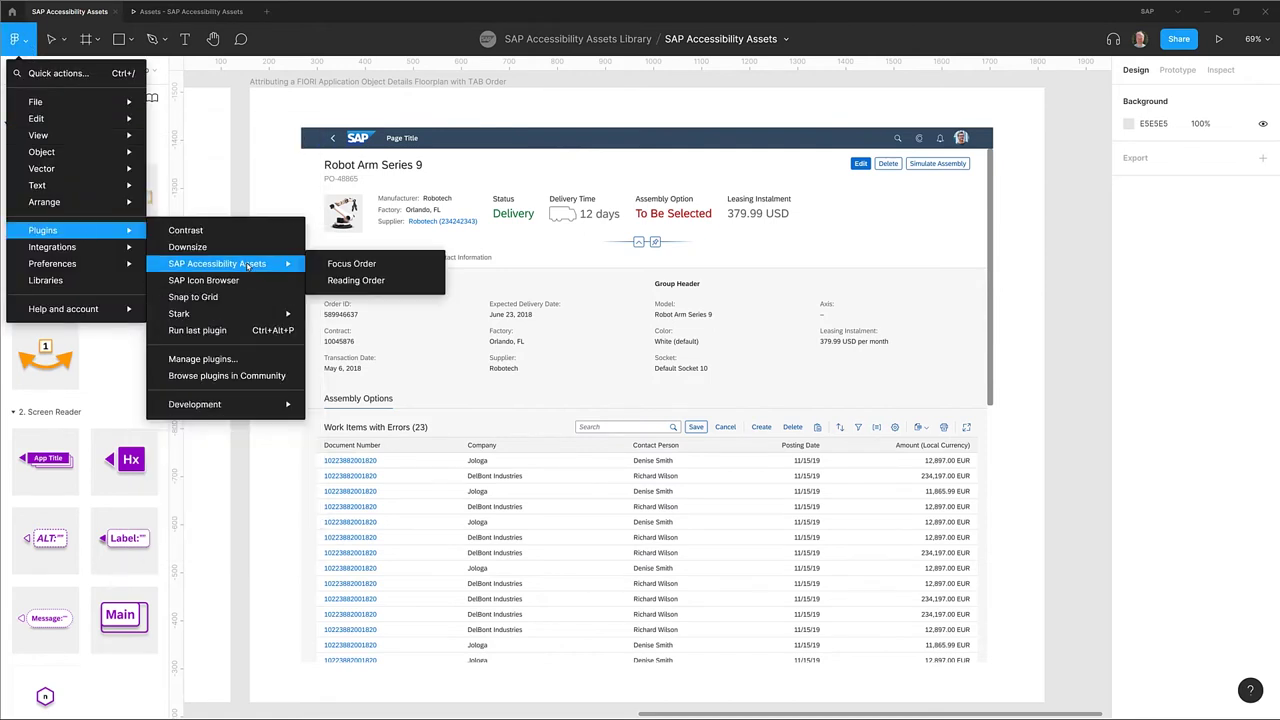
left_click(352, 263)
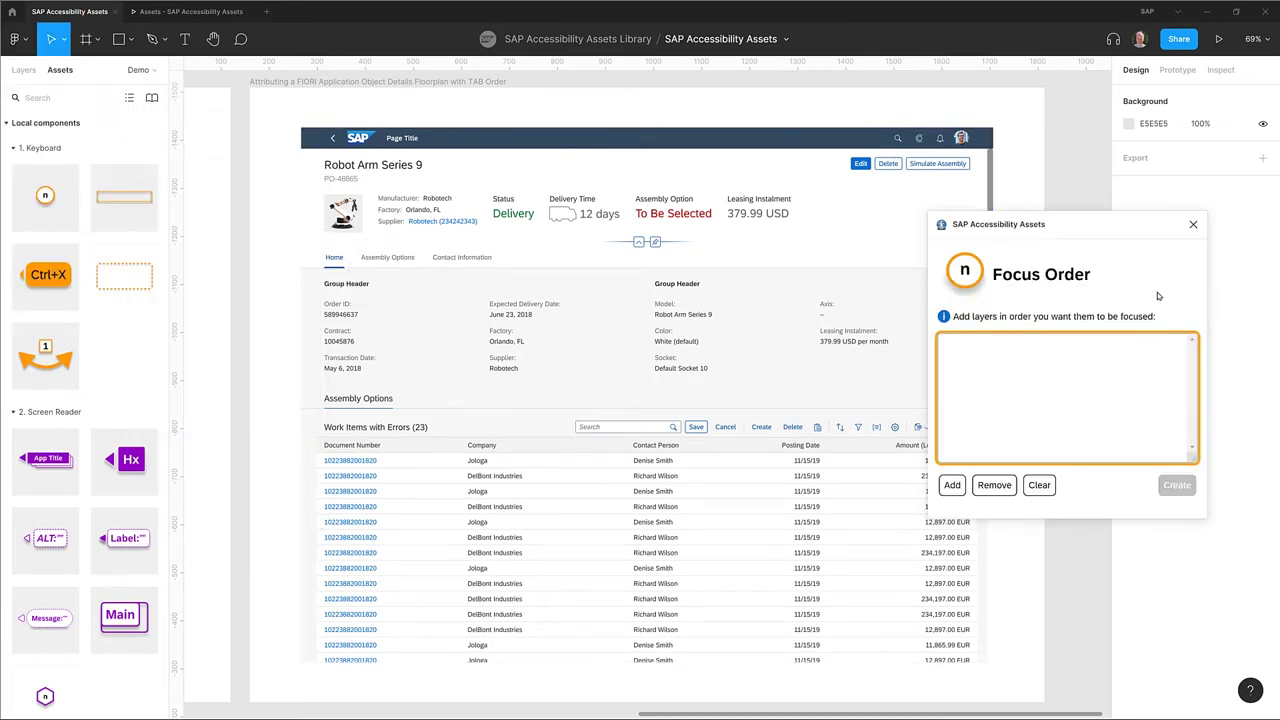
left_click(335, 142)
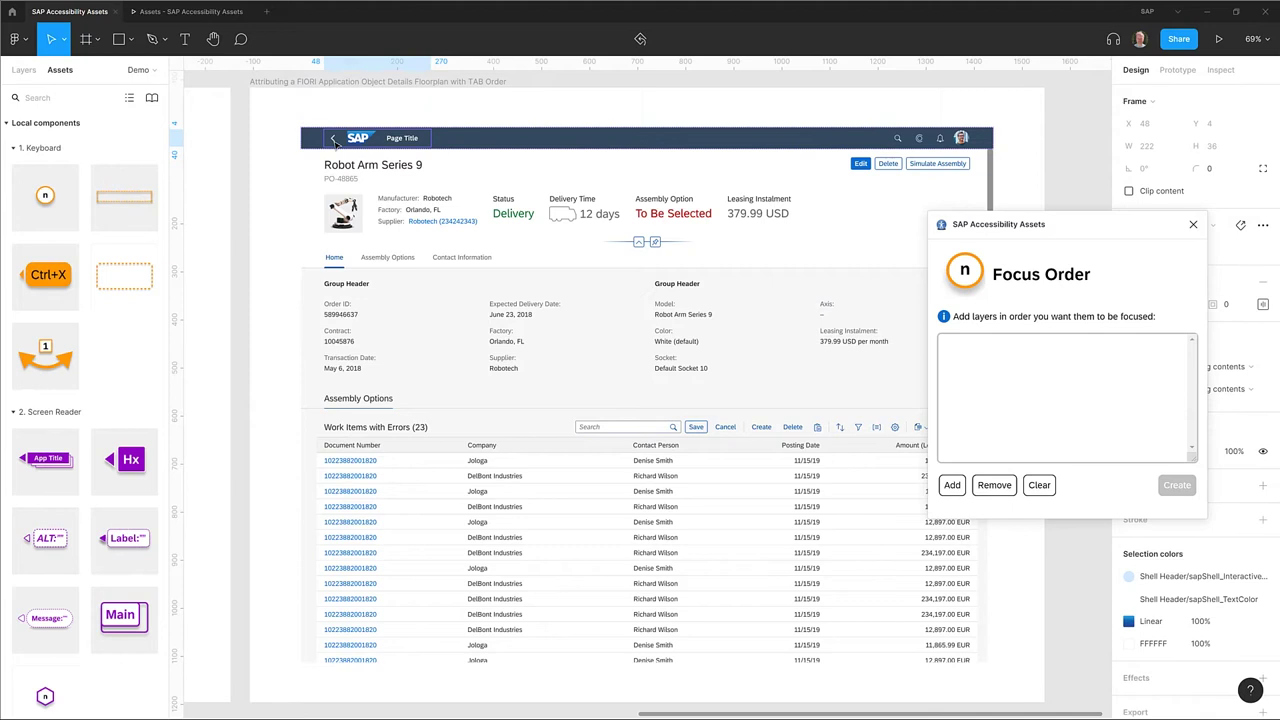
double_click(335, 142)
left_click(952, 485)
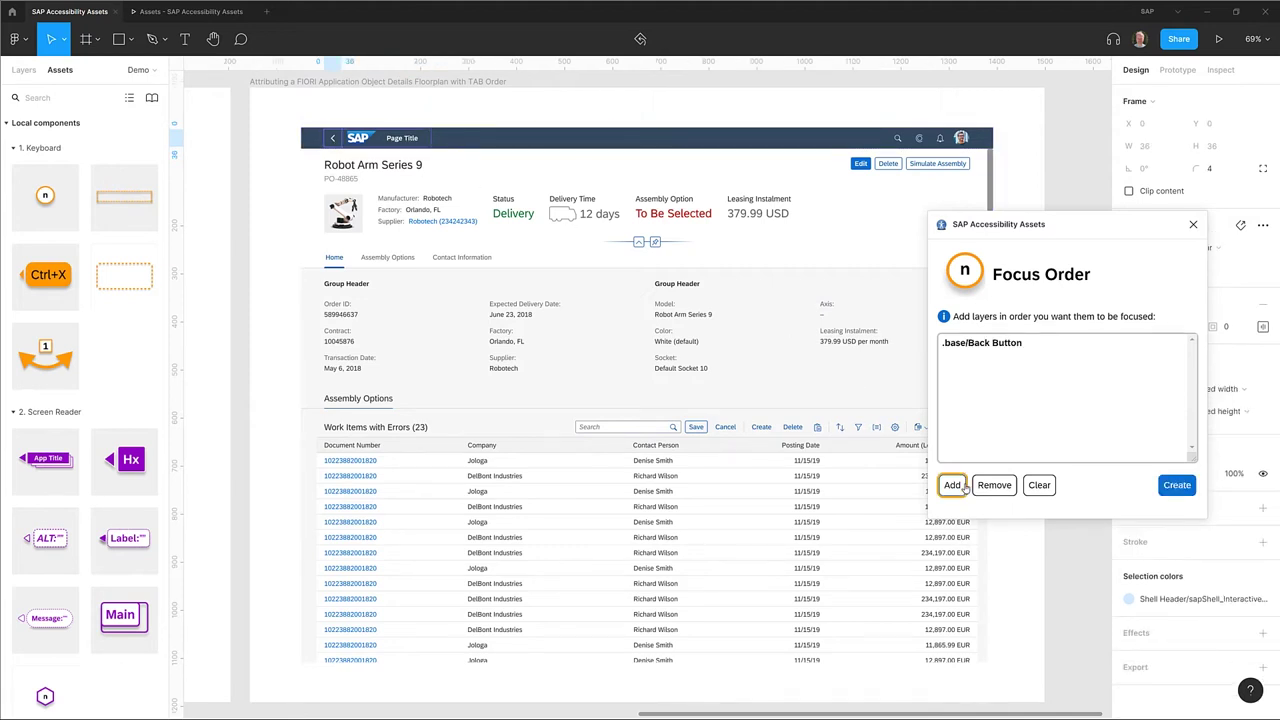
Step: Add the header bar's search button, the icon button beside it, the notification bell and the user avatar to the focus list in order
left_click(898, 139)
left_click(945, 486)
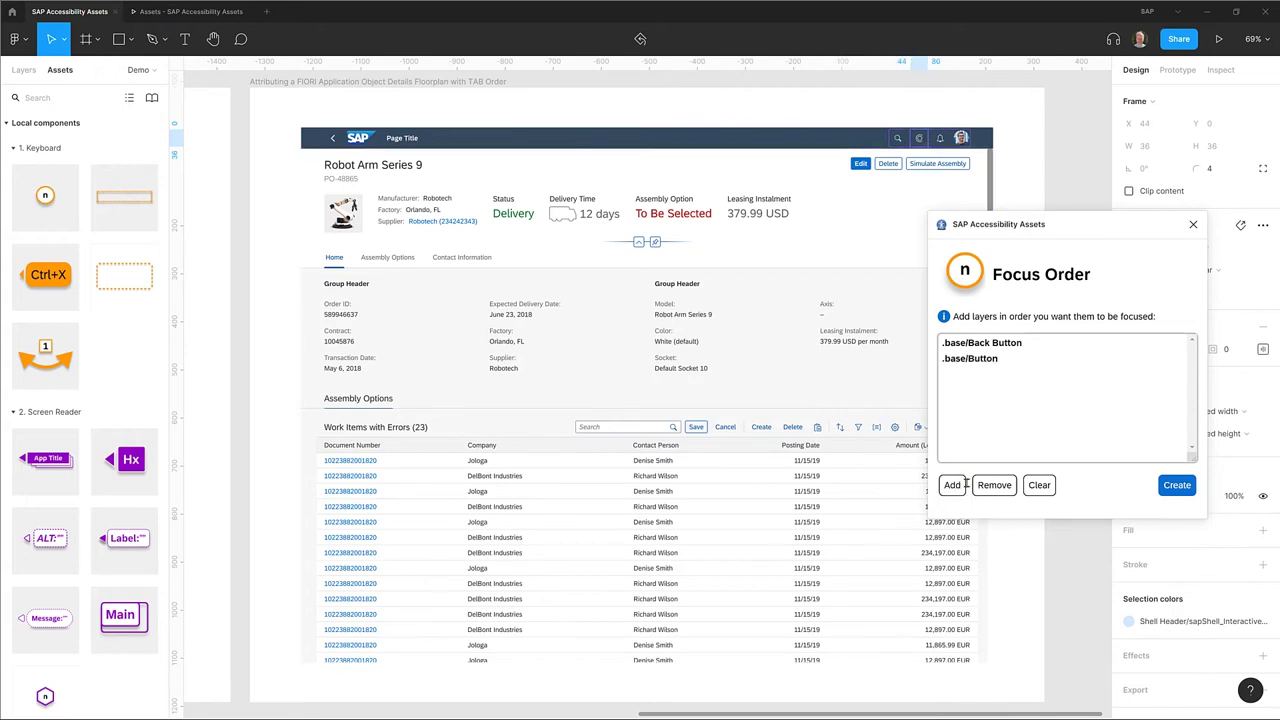
left_click(952, 485)
left_click(941, 140)
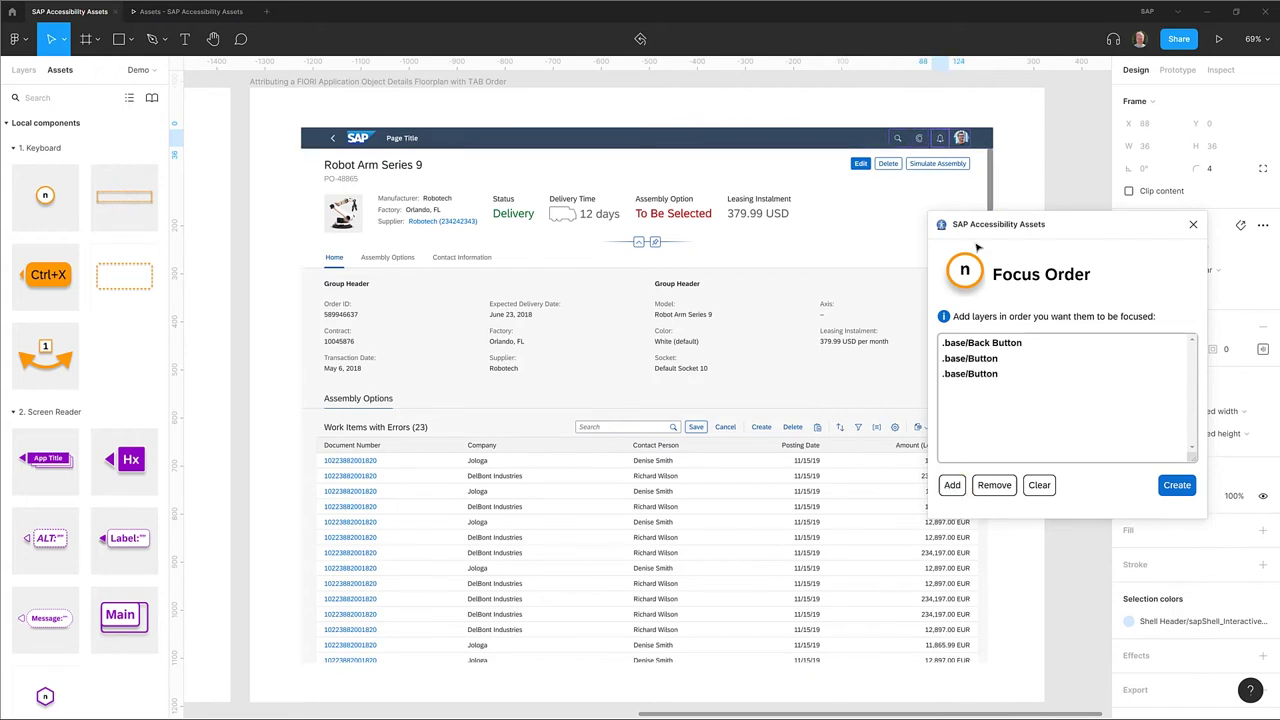
left_click(952, 486)
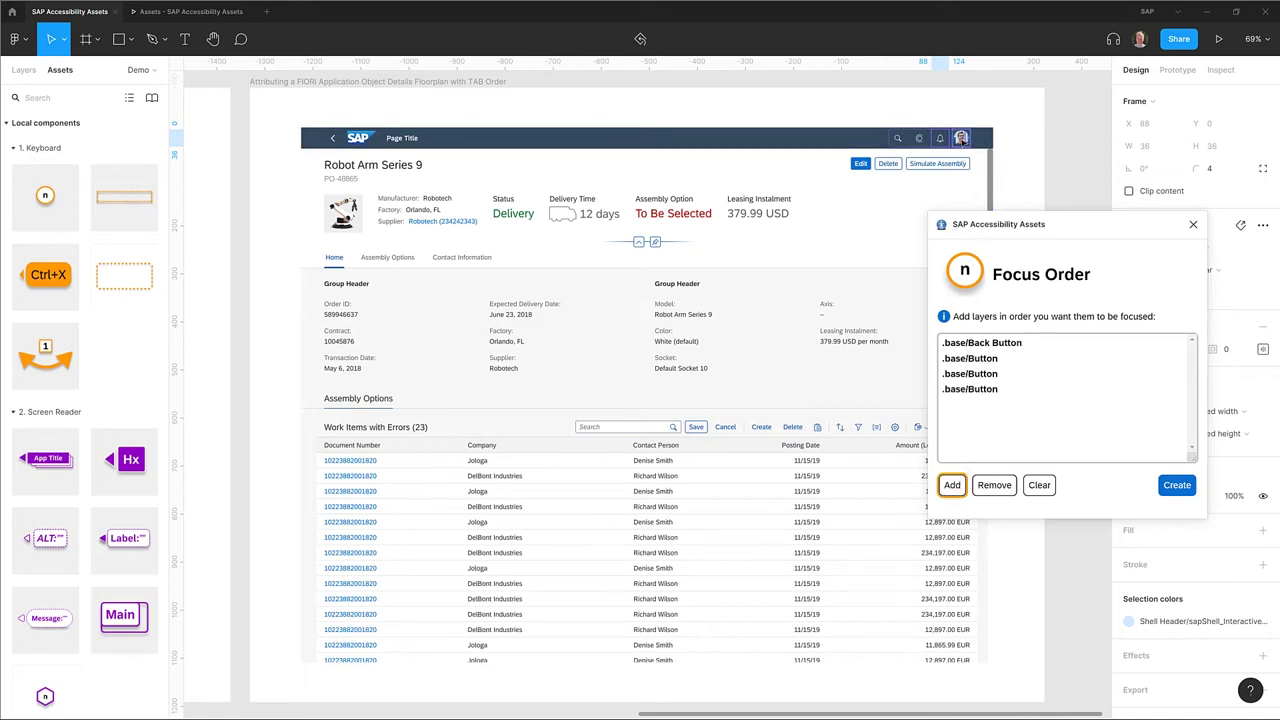
left_click(961, 139)
left_click(952, 485)
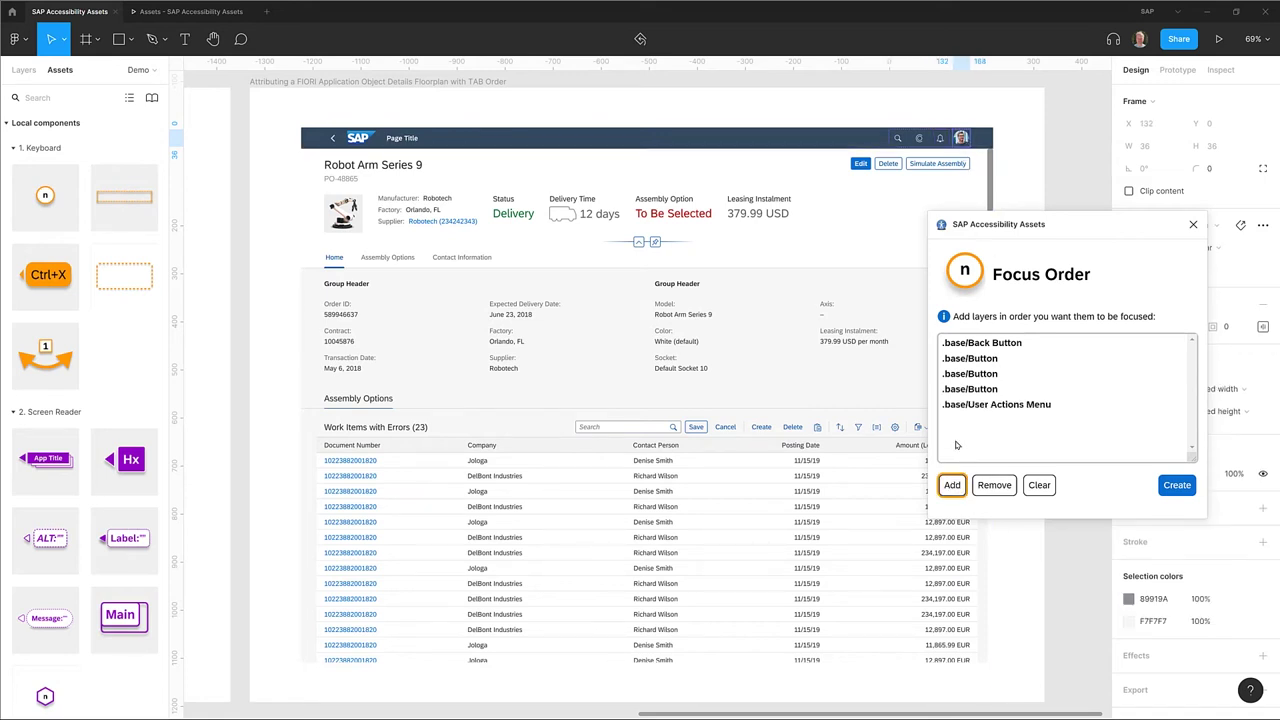
Step: Add the Edit, Delete and Simulate Assembly buttons, the supplier link, both header indication buttons and the Home tab to the focus list
left_click(733, 181)
left_click(952, 485)
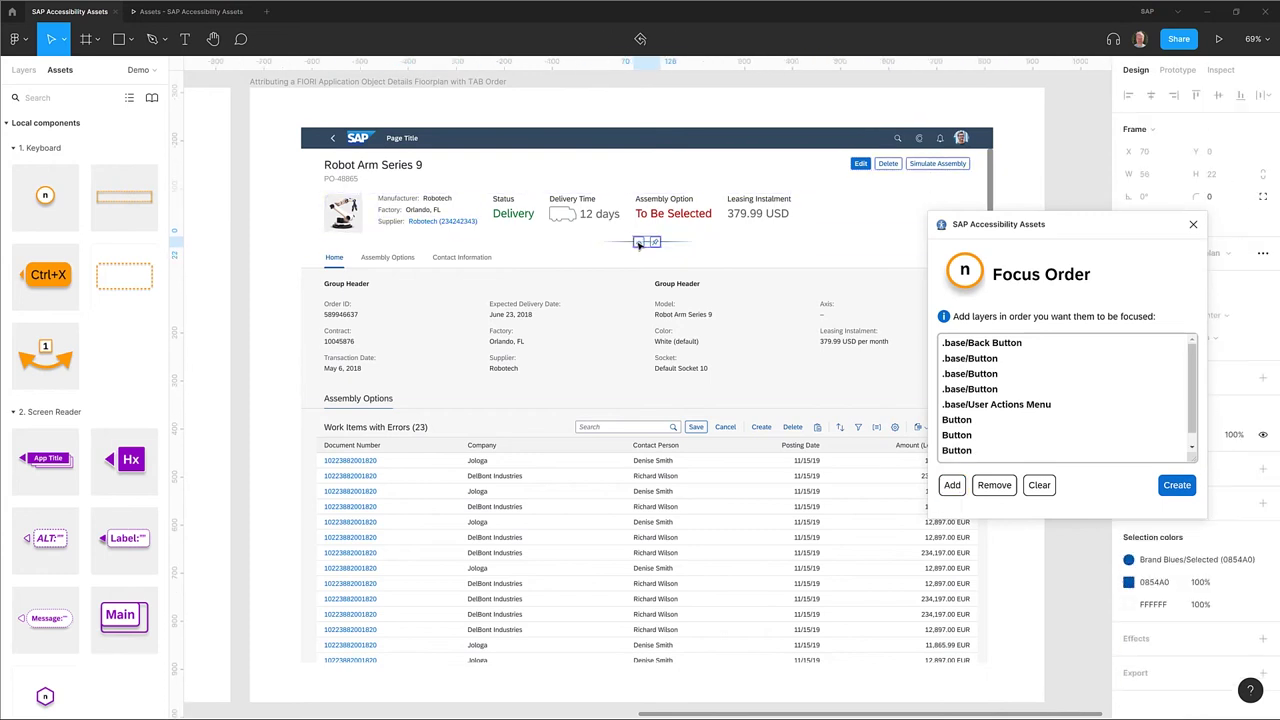
left_click(334, 257)
left_click(952, 485)
Step: Add the Search field, Save button and Cancel button of the Work Items with Errors toolbar to the focus list
left_click(605, 427)
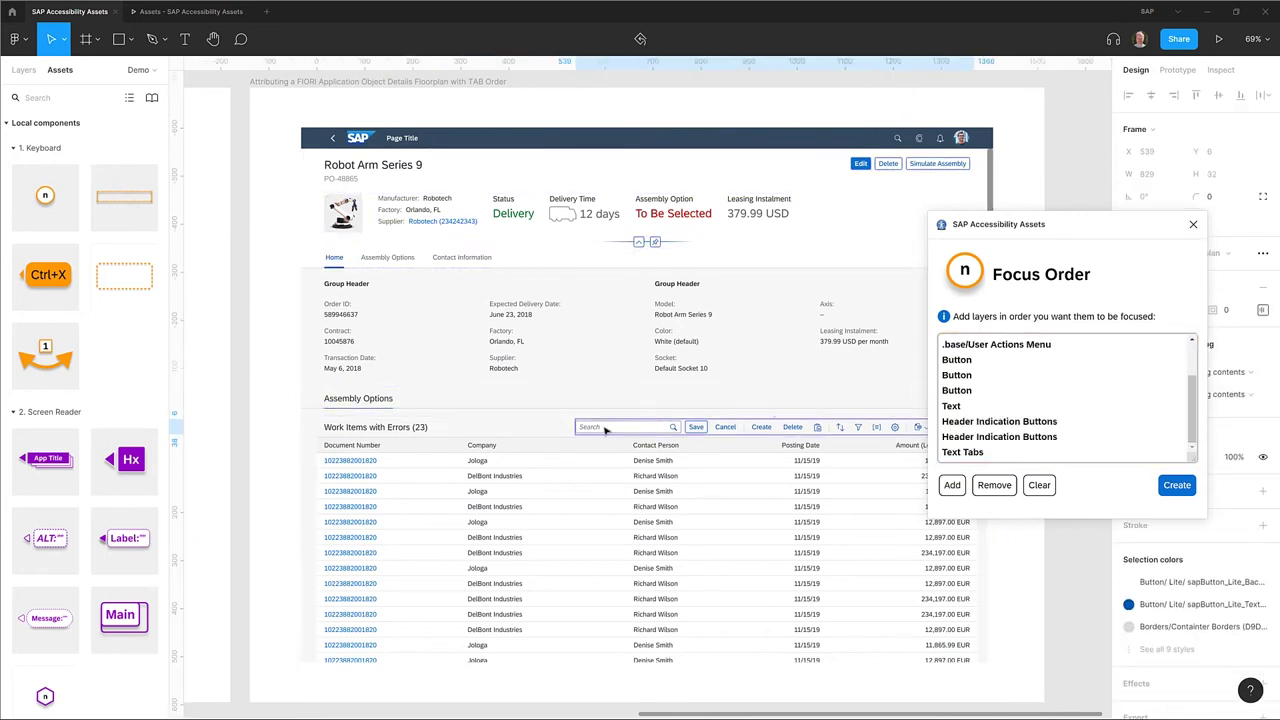
left_click(697, 428)
left_click(725, 427, "shift")
left_click(952, 485)
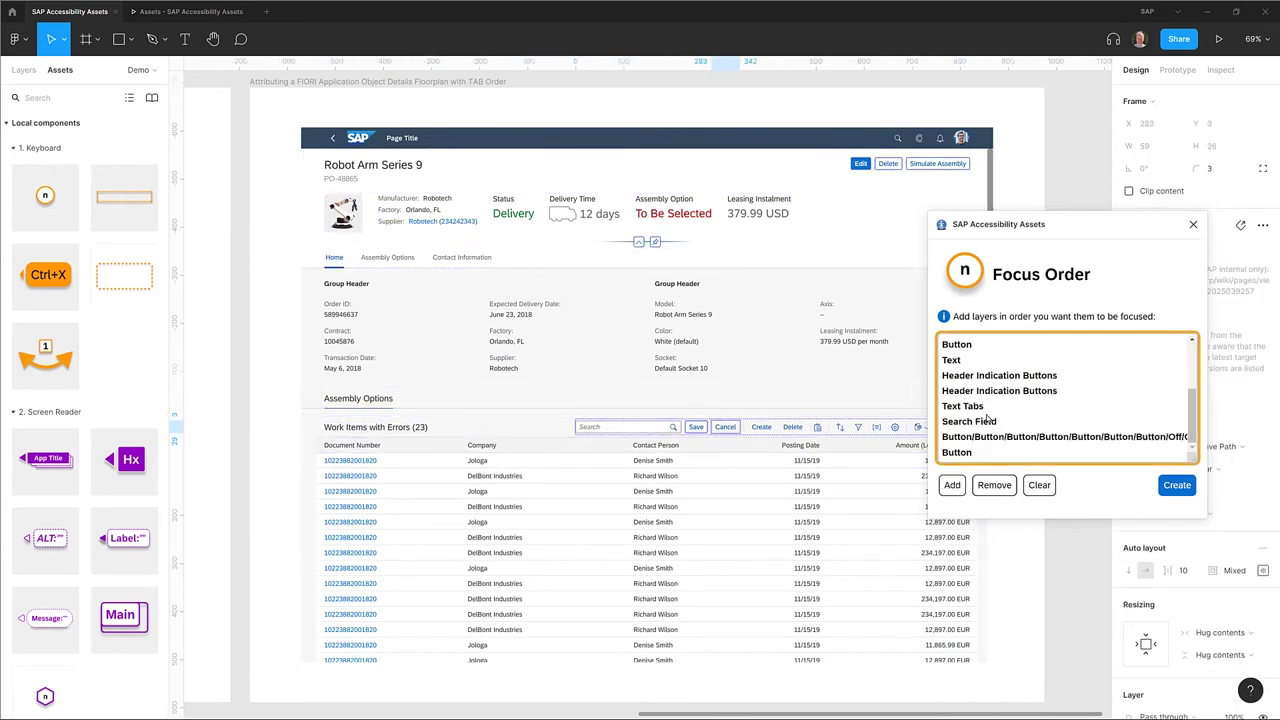
Step: Select the Text Tabs entry as the focus branching location, create the Focus Order markers and show the Demo page's layers
left_click(968, 408)
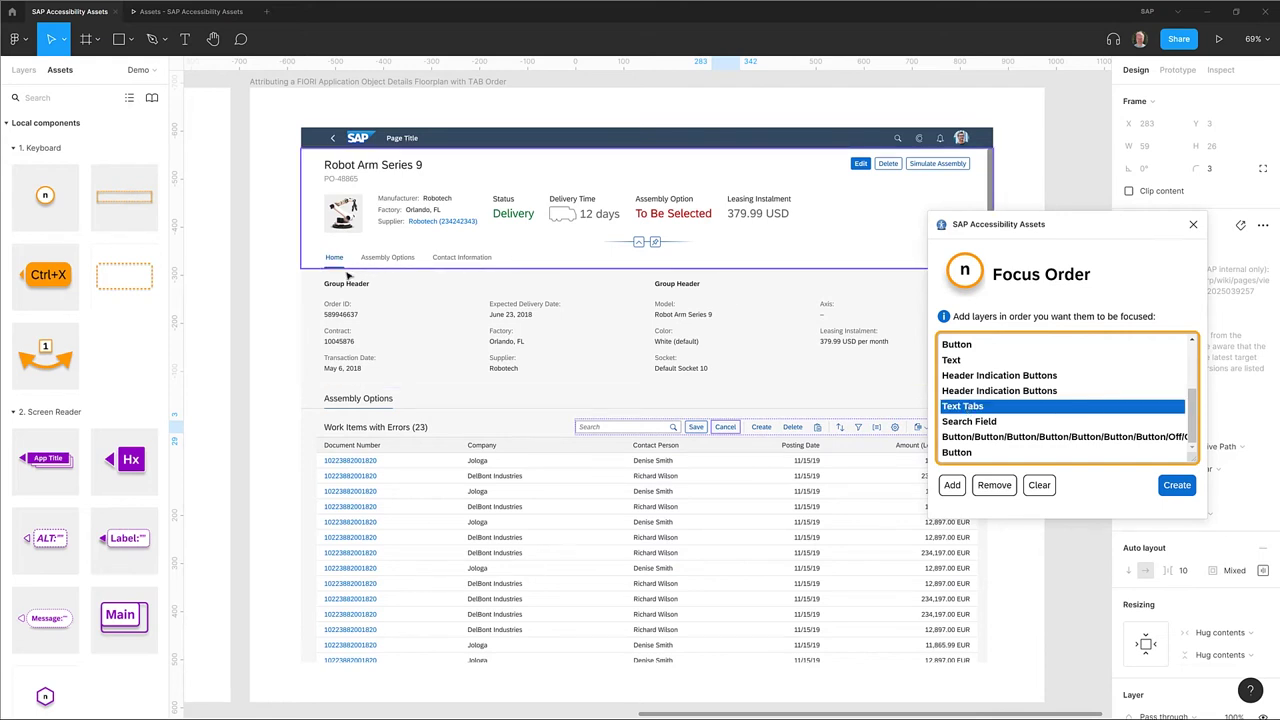
left_click(1177, 486)
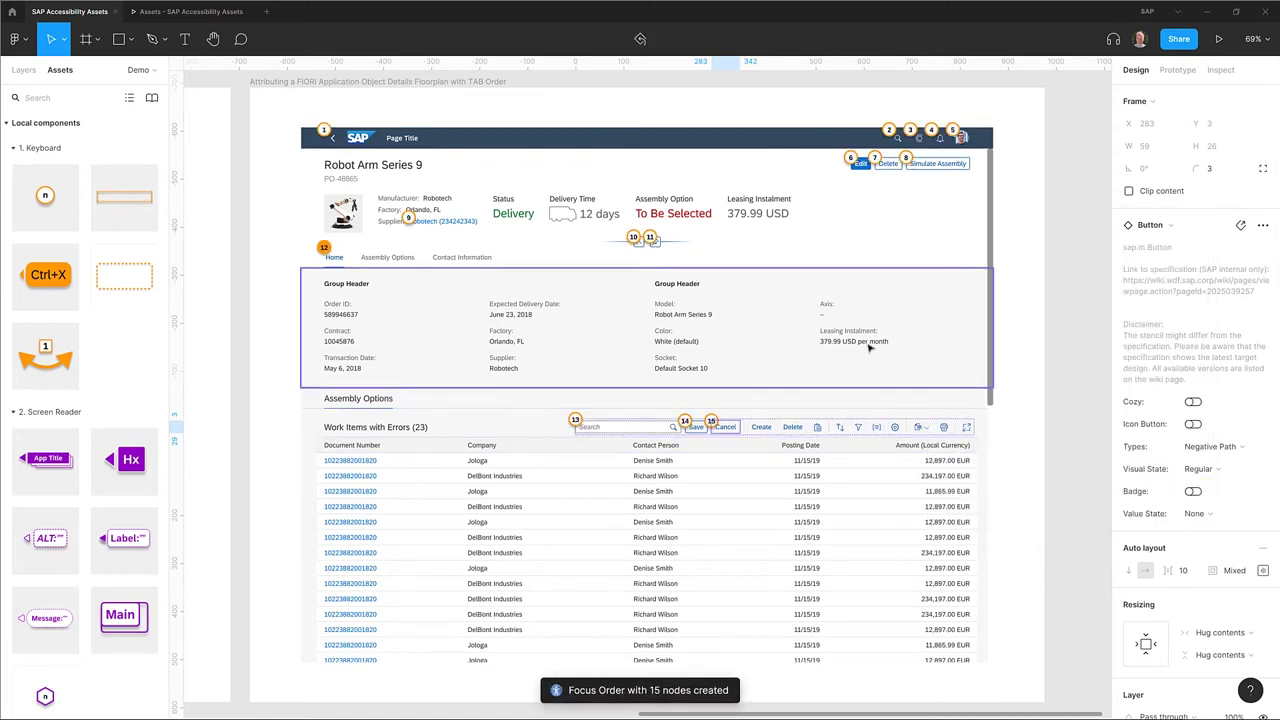
left_click(1032, 308)
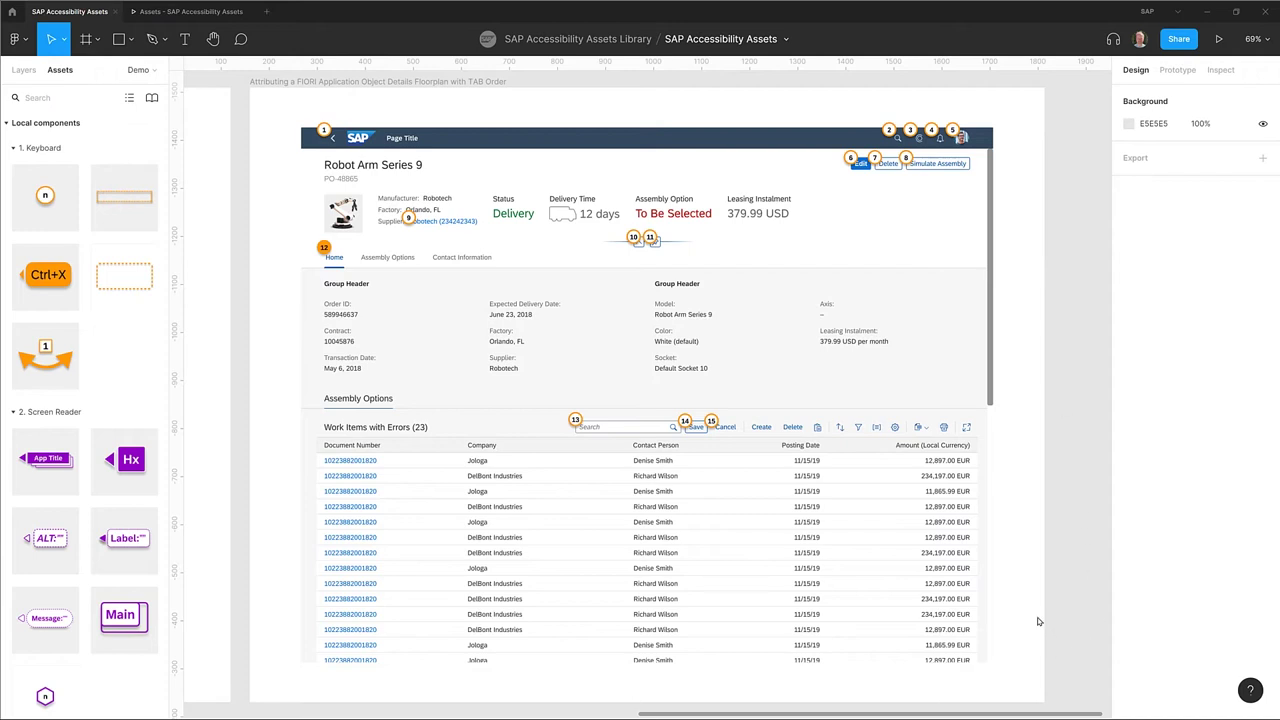
left_click(24, 70)
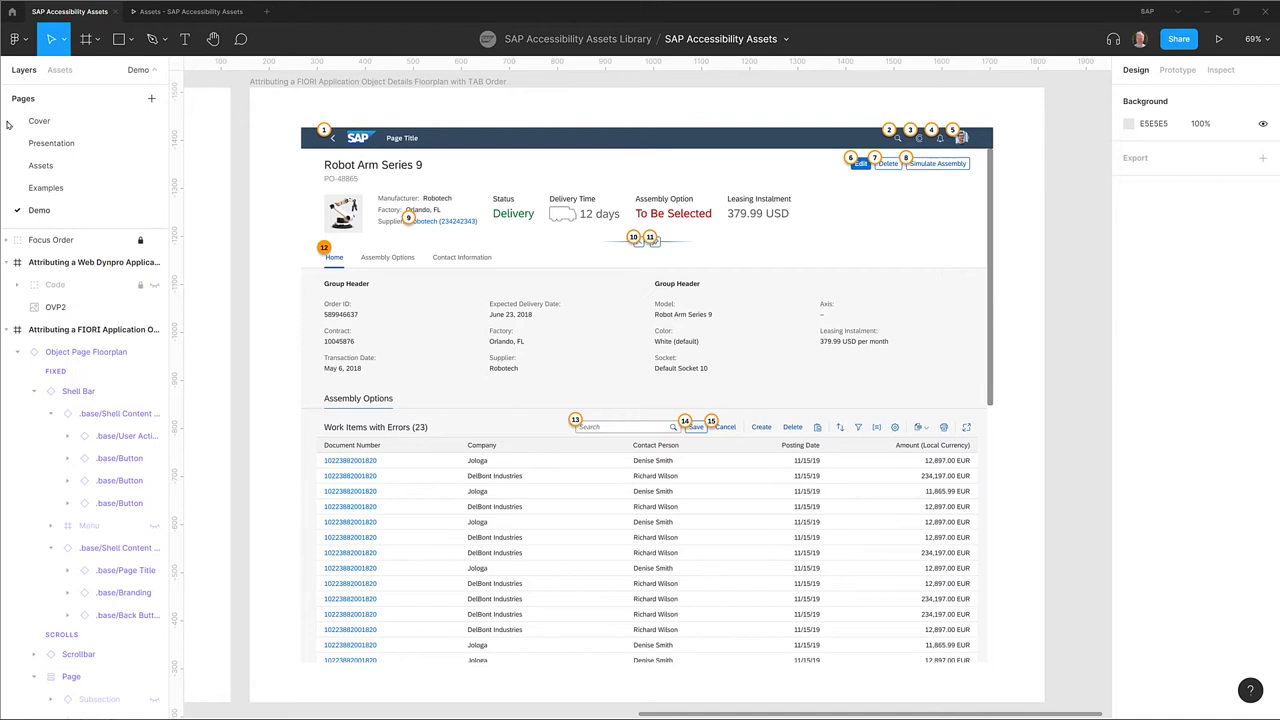
Step: Expand the Focus Order group in the layers and unlock its FO15, FO14 and FO13 markers
left_click(80, 242)
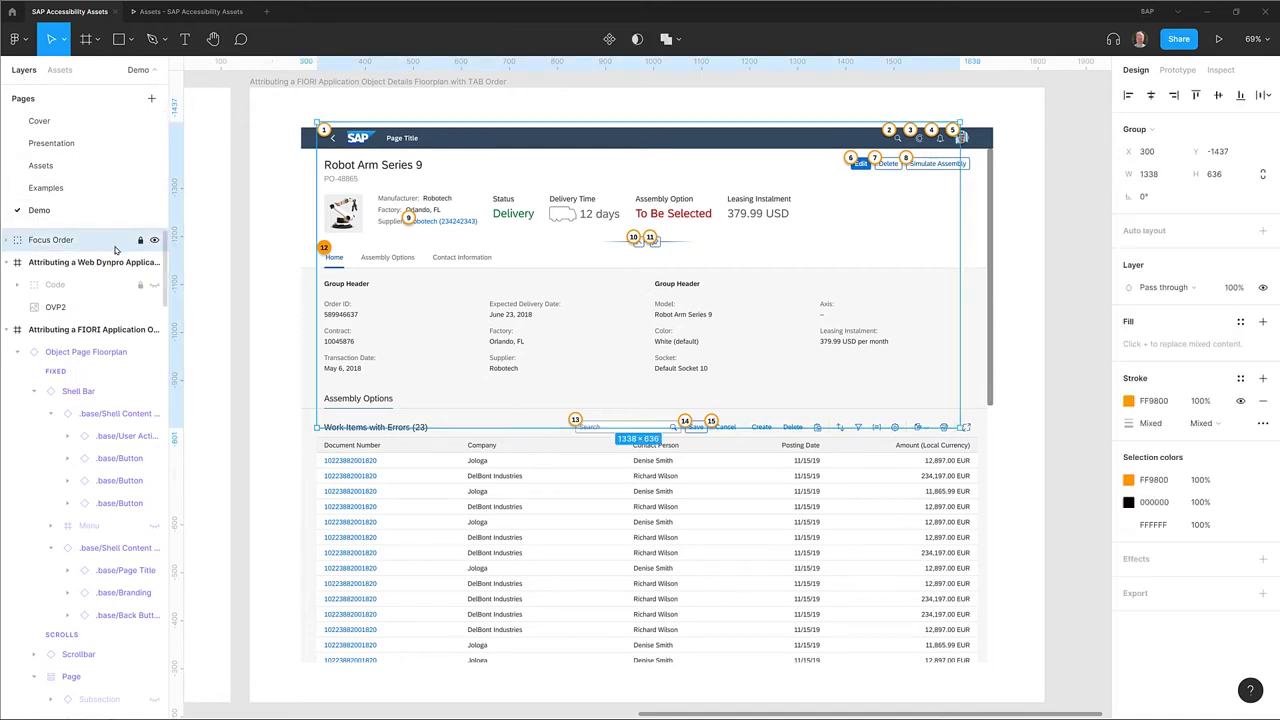
left_click(7, 240)
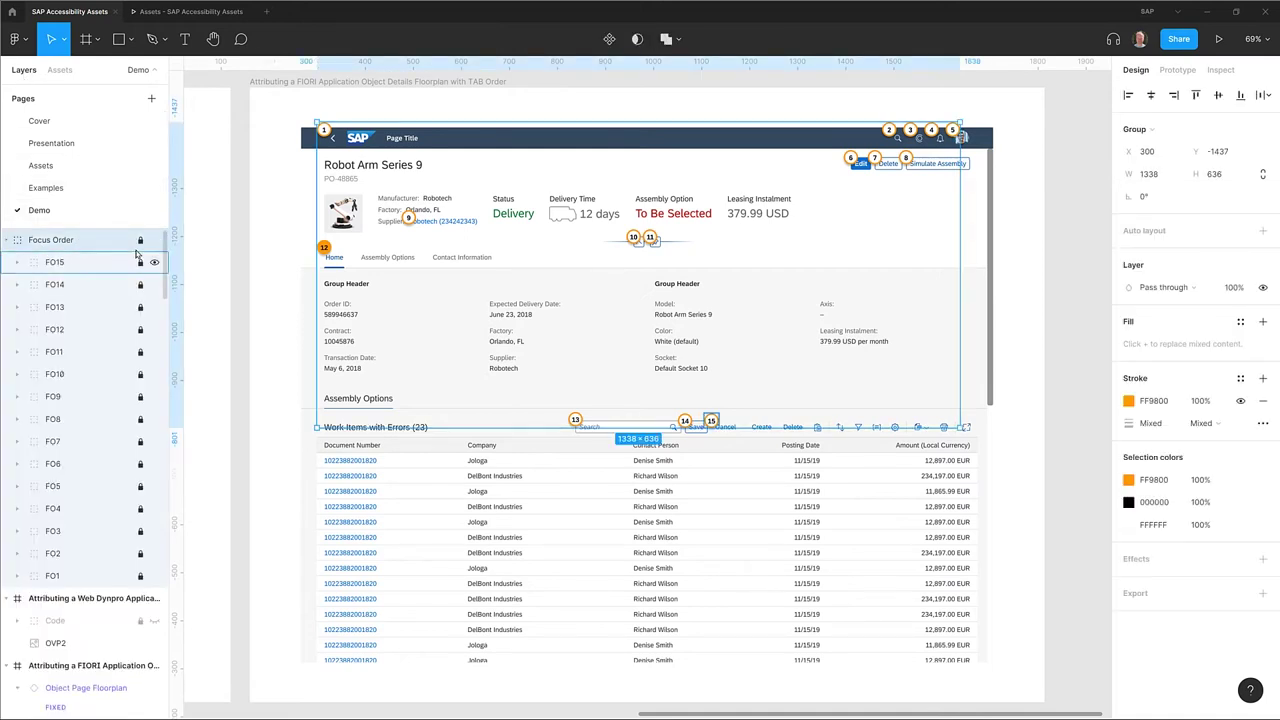
left_click(140, 262)
left_click(140, 285)
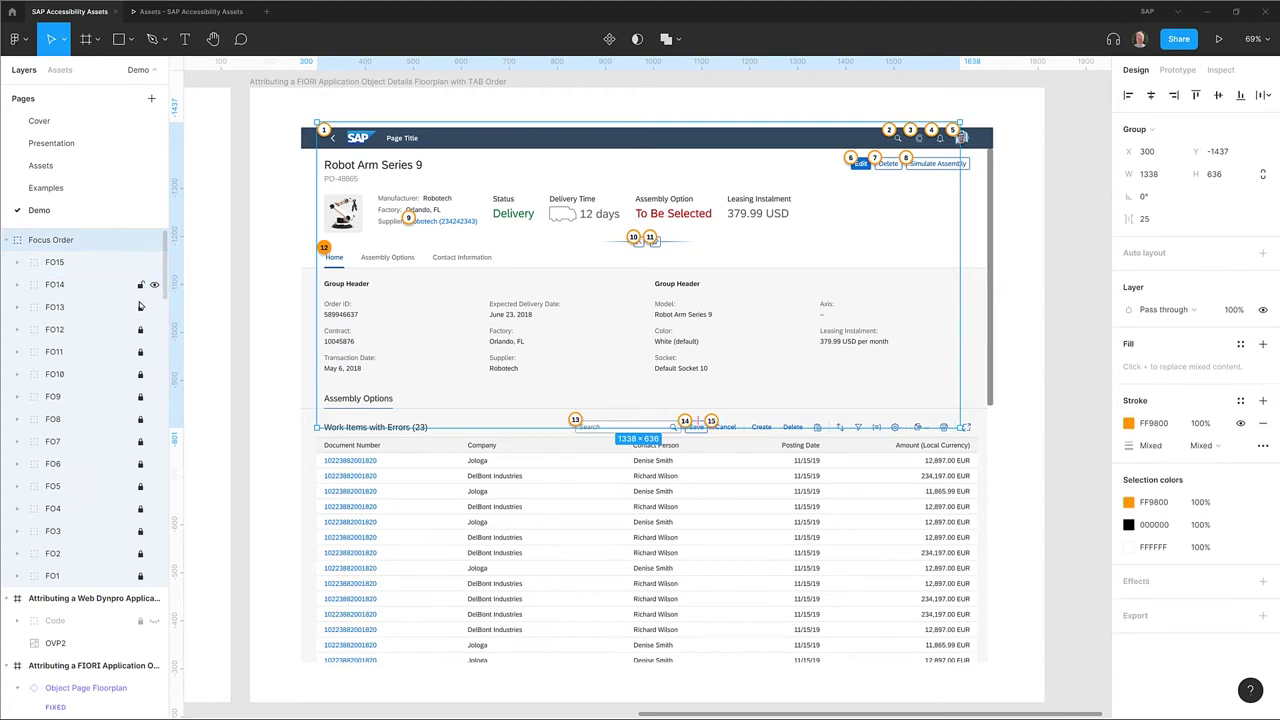
left_click(140, 307)
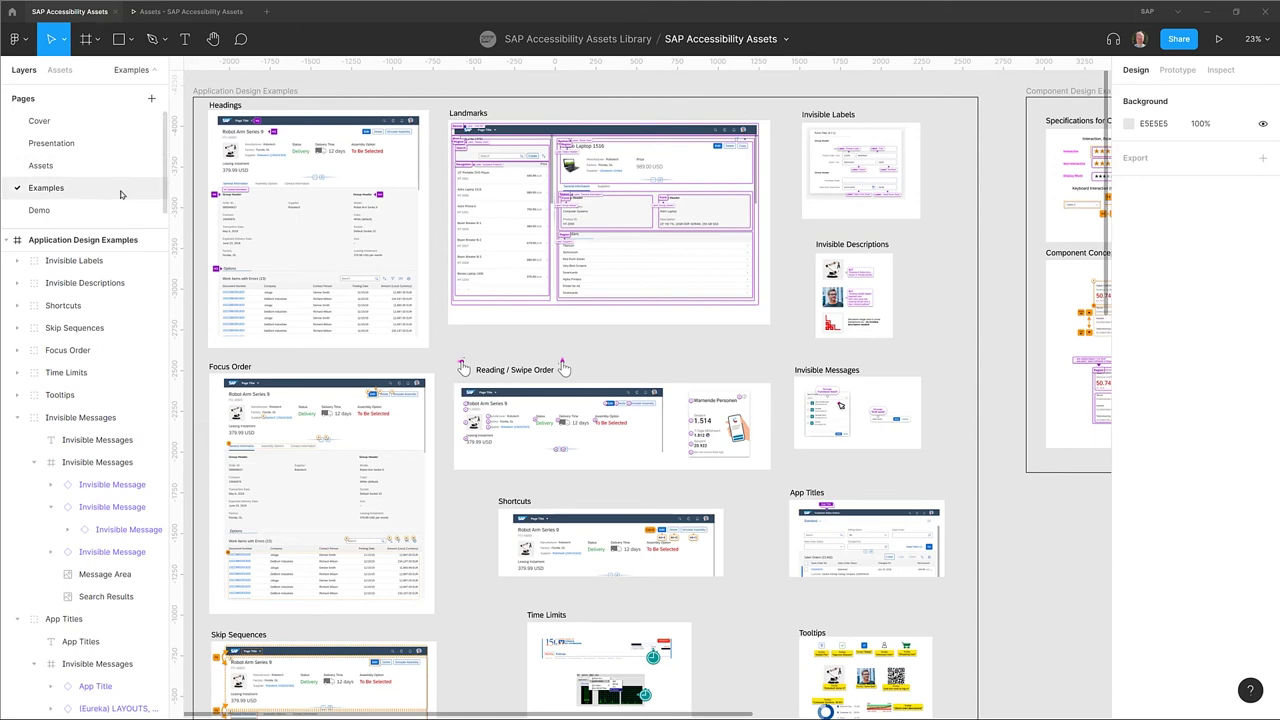
Step: Examine the Landmarks and Headings annotations among the application design examples
scroll(620, 205, "up", 2)
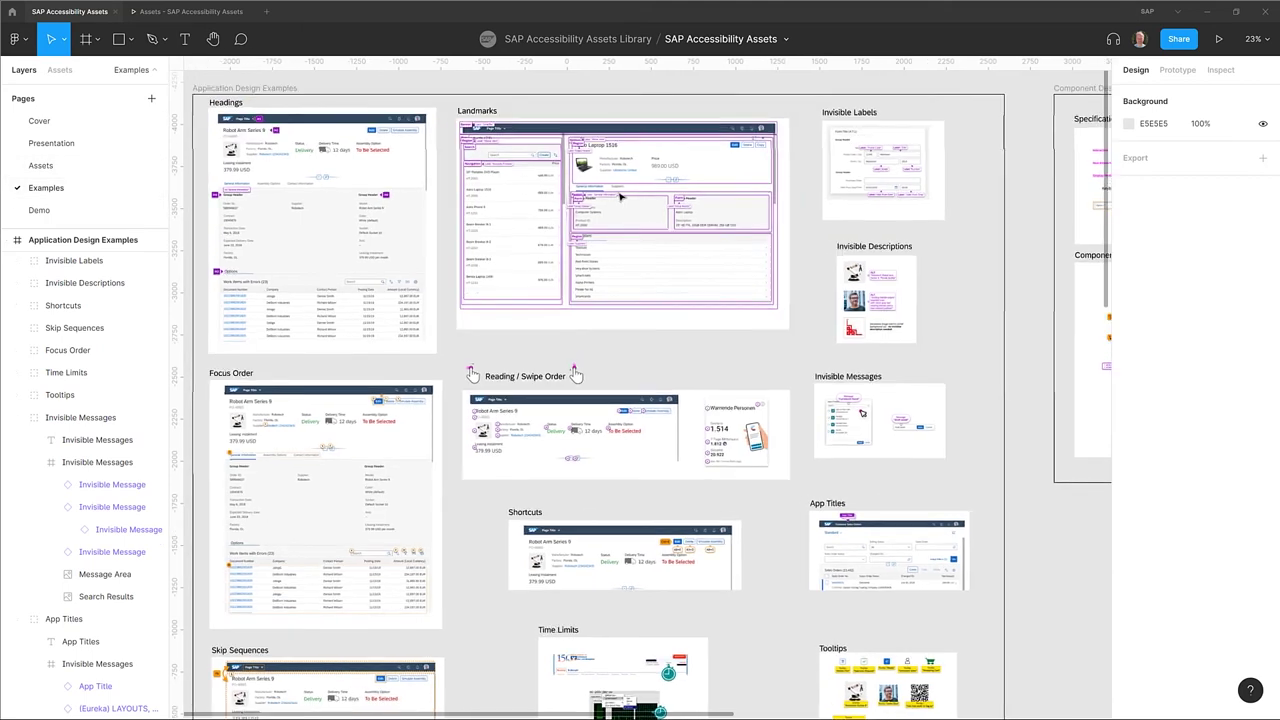
scroll(590, 130, "up", 5)
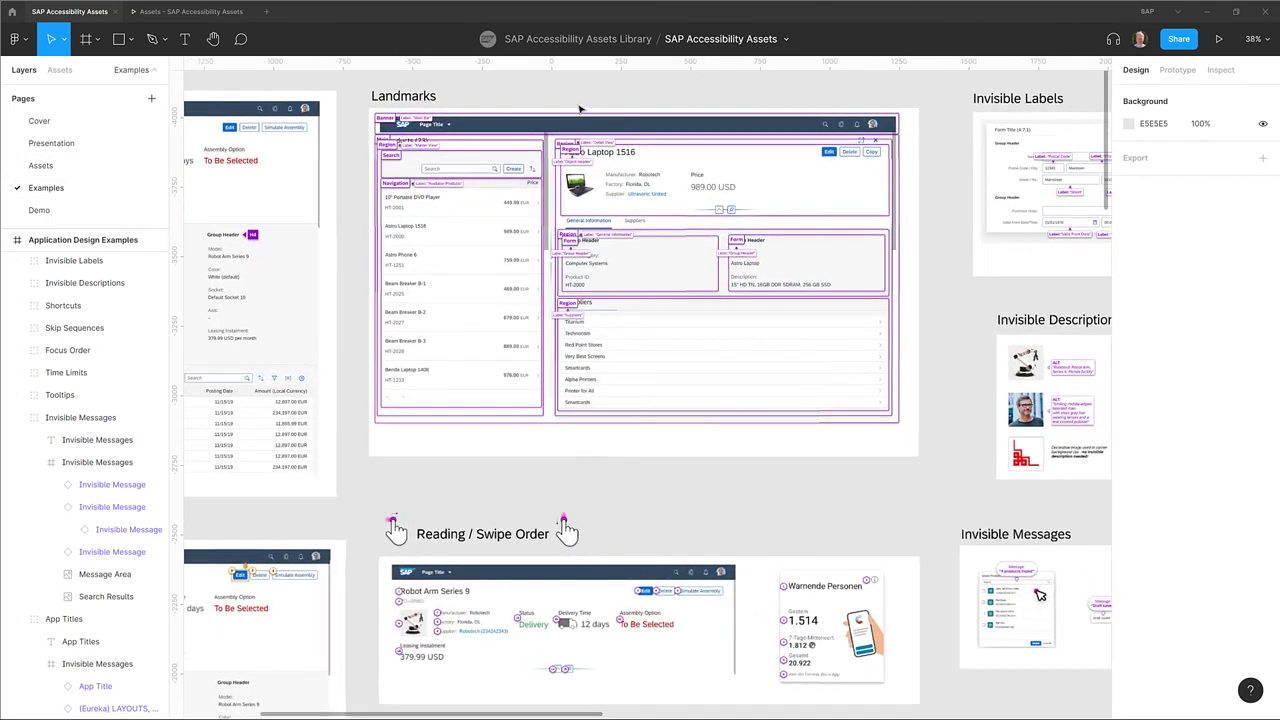
scroll(580, 110, "up", 3)
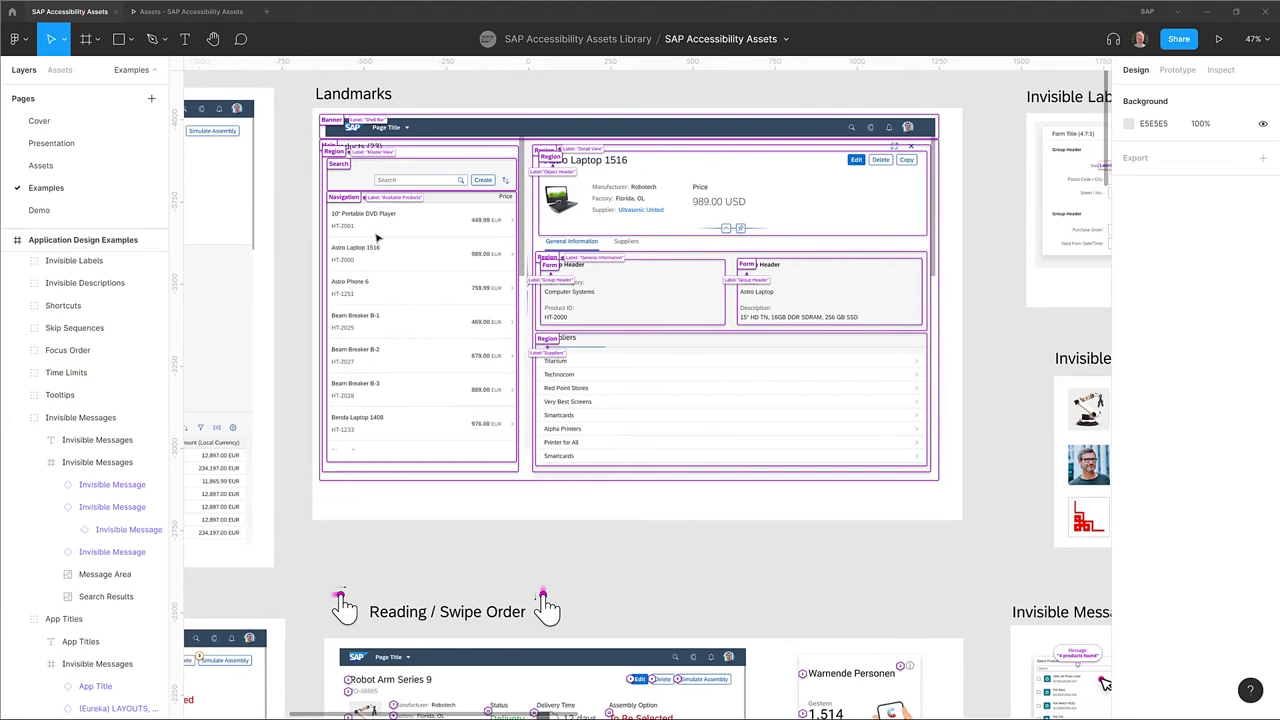
scroll(376, 240, "left", 3)
scroll(383, 232, "left", 10)
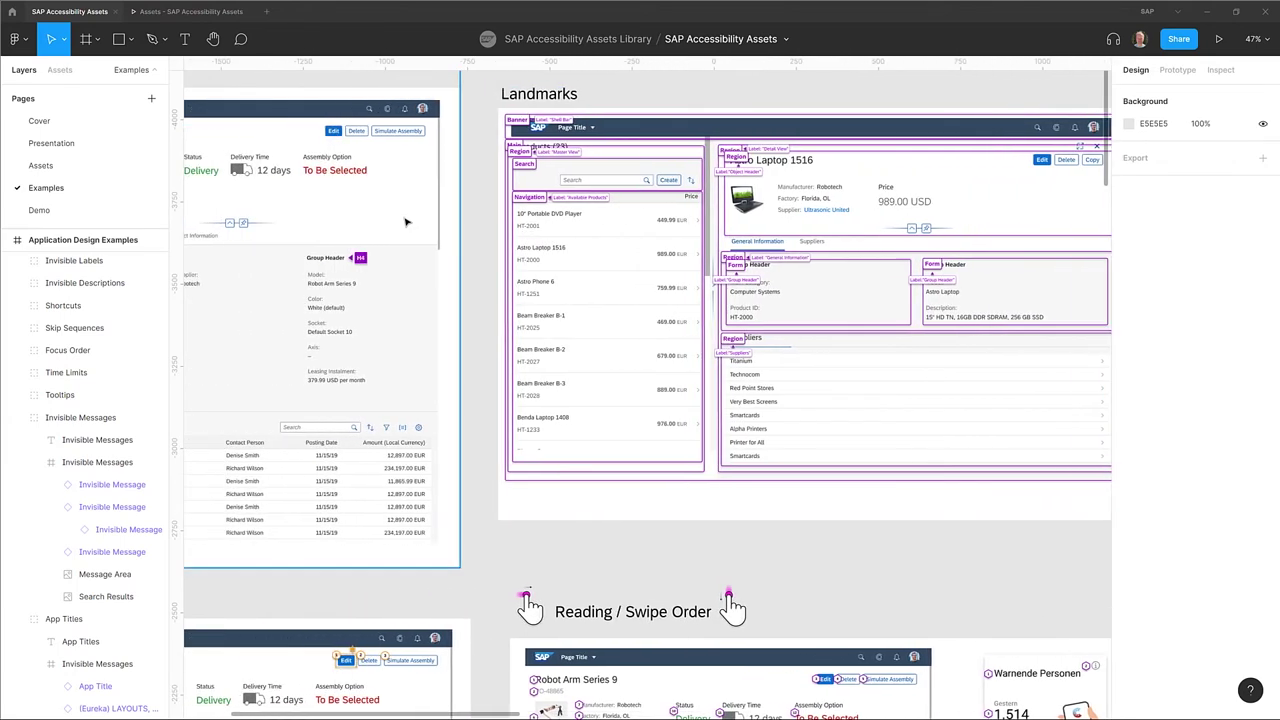
scroll(434, 214, "left", 8)
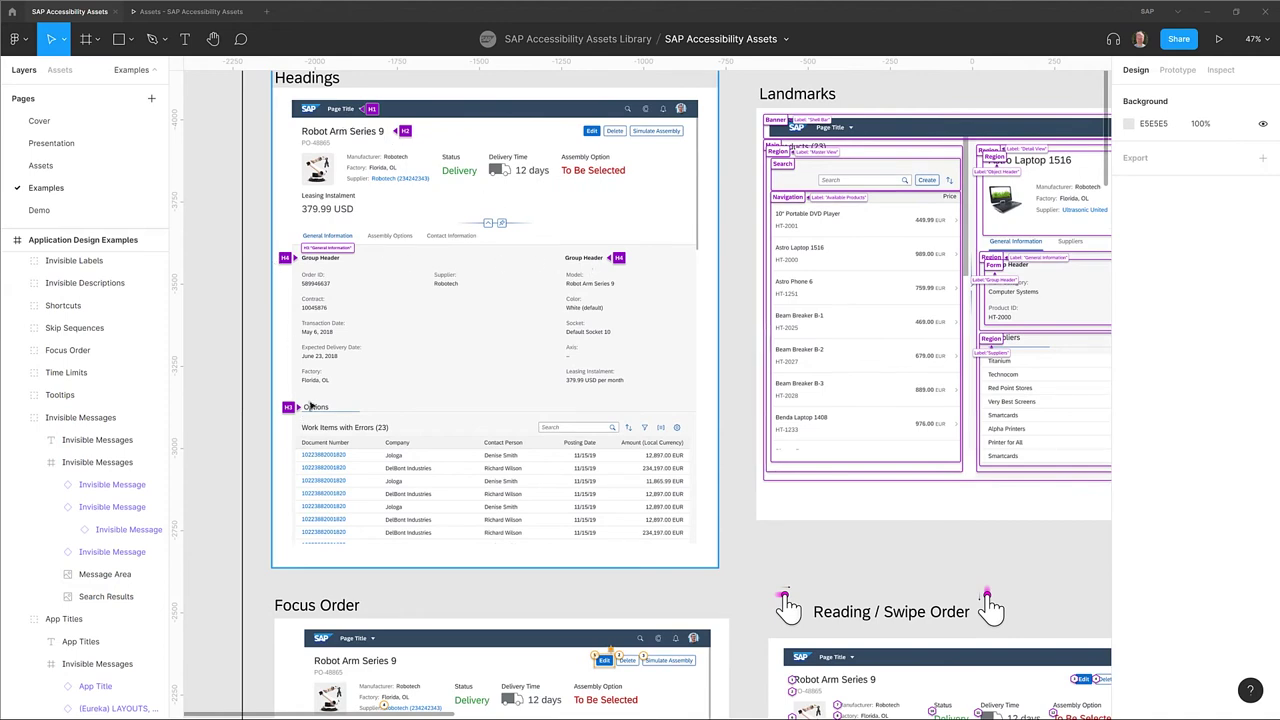
Step: Examine the Focus Order and Skip Sequences examples for the Robot Arm Series 9 page
scroll(638, 333, "down", 15)
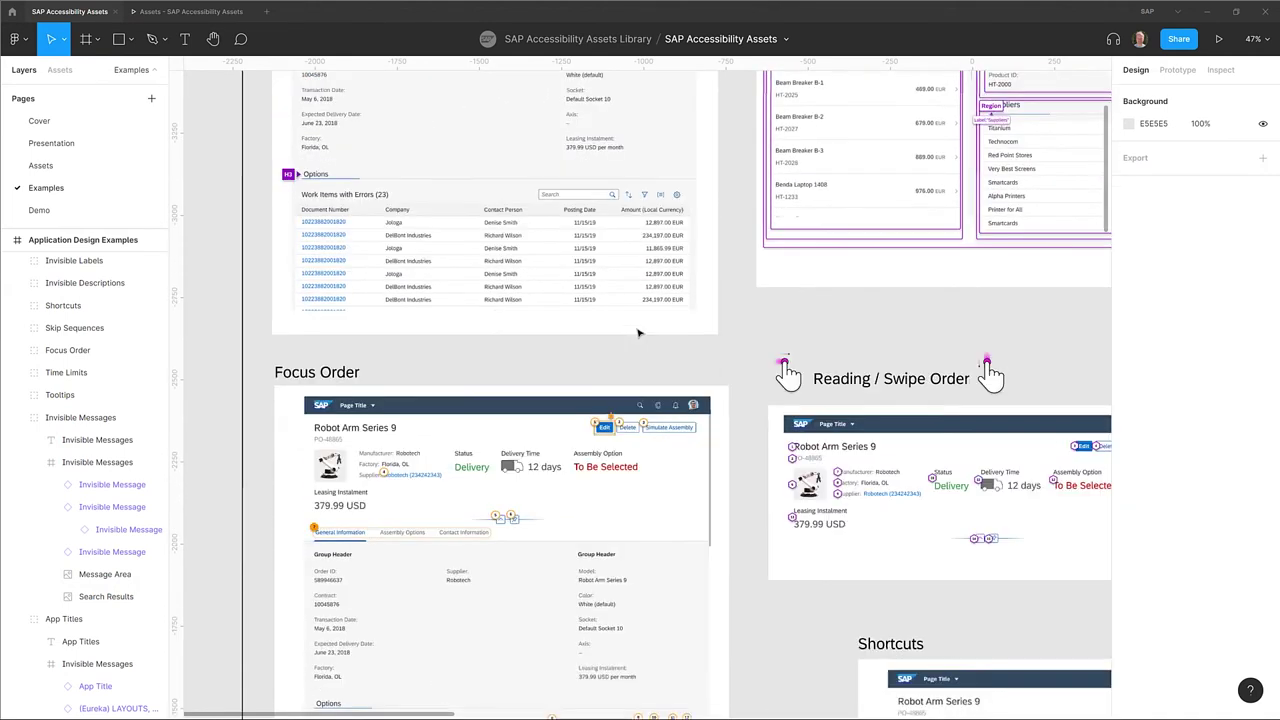
scroll(638, 333, "down", 2)
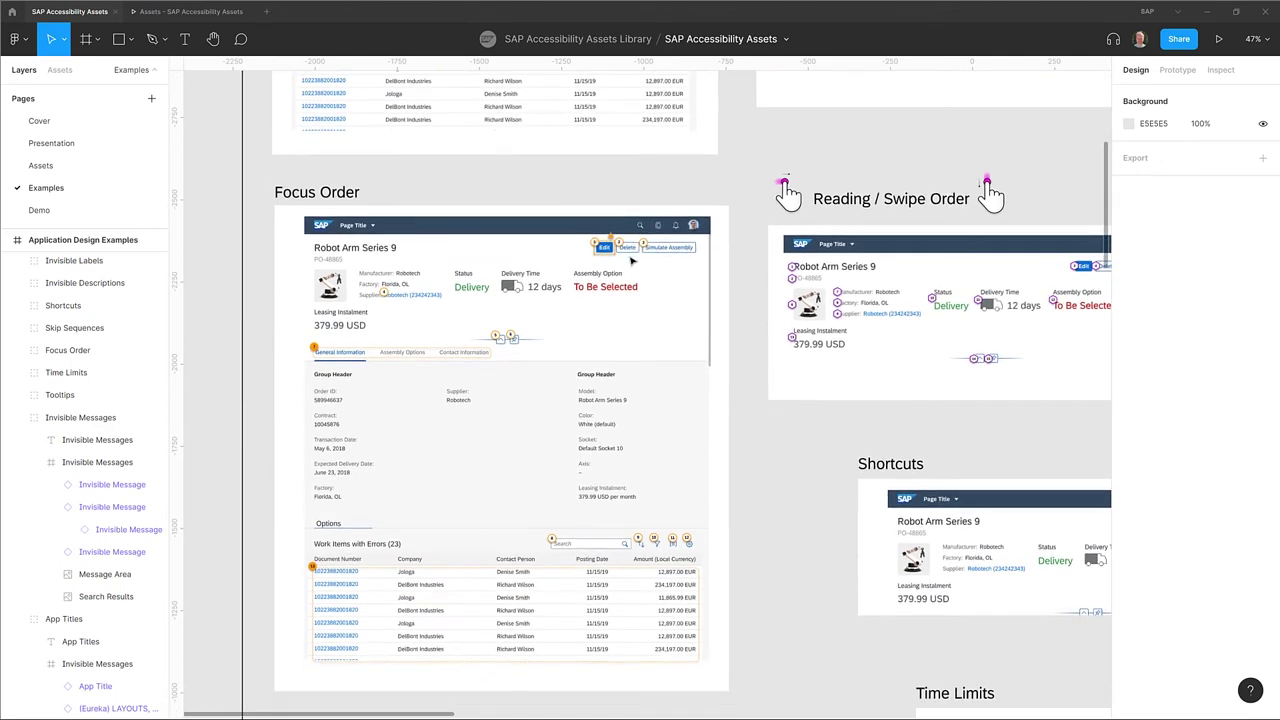
scroll(628, 258, "down", 8)
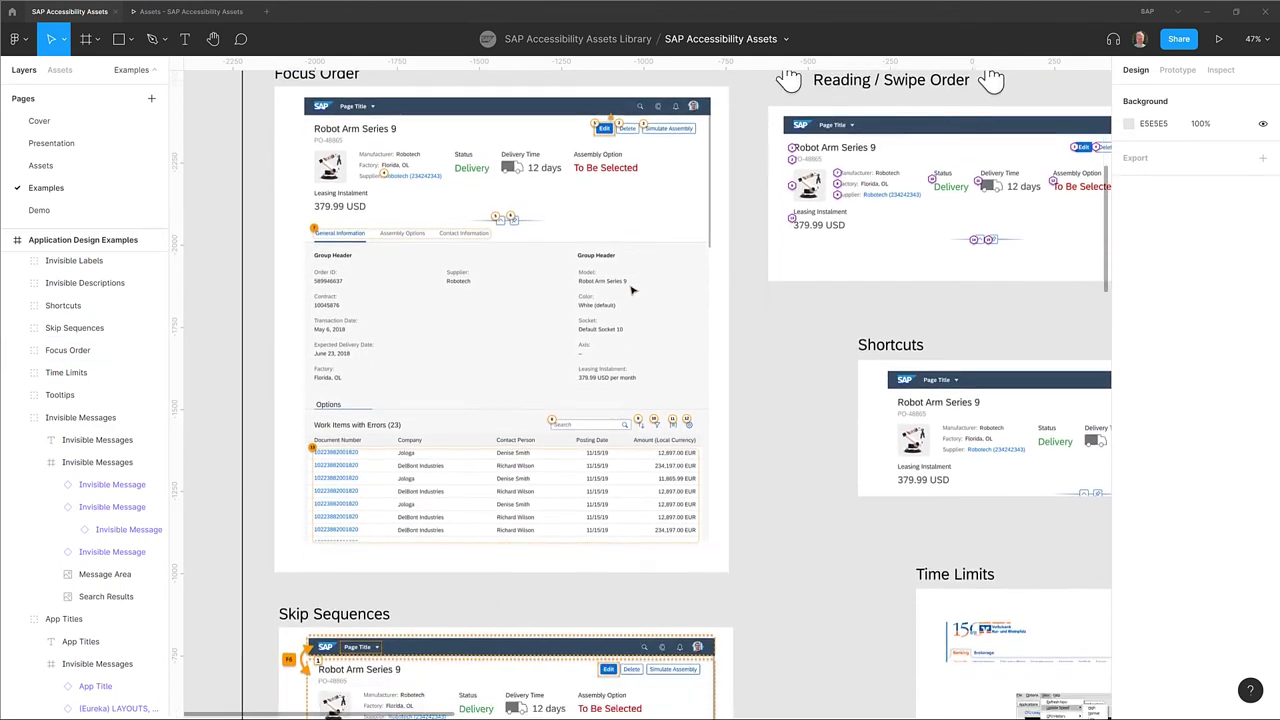
scroll(631, 290, "down", 11)
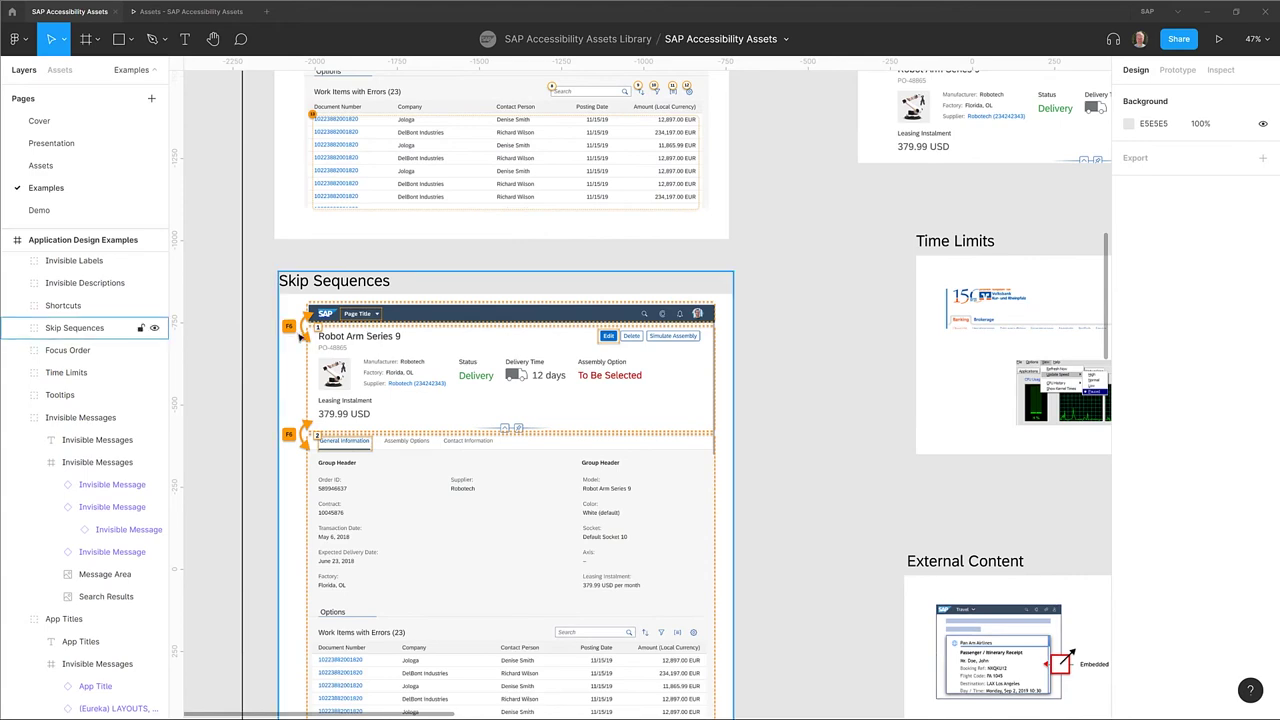
scroll(845, 306, "up", 7)
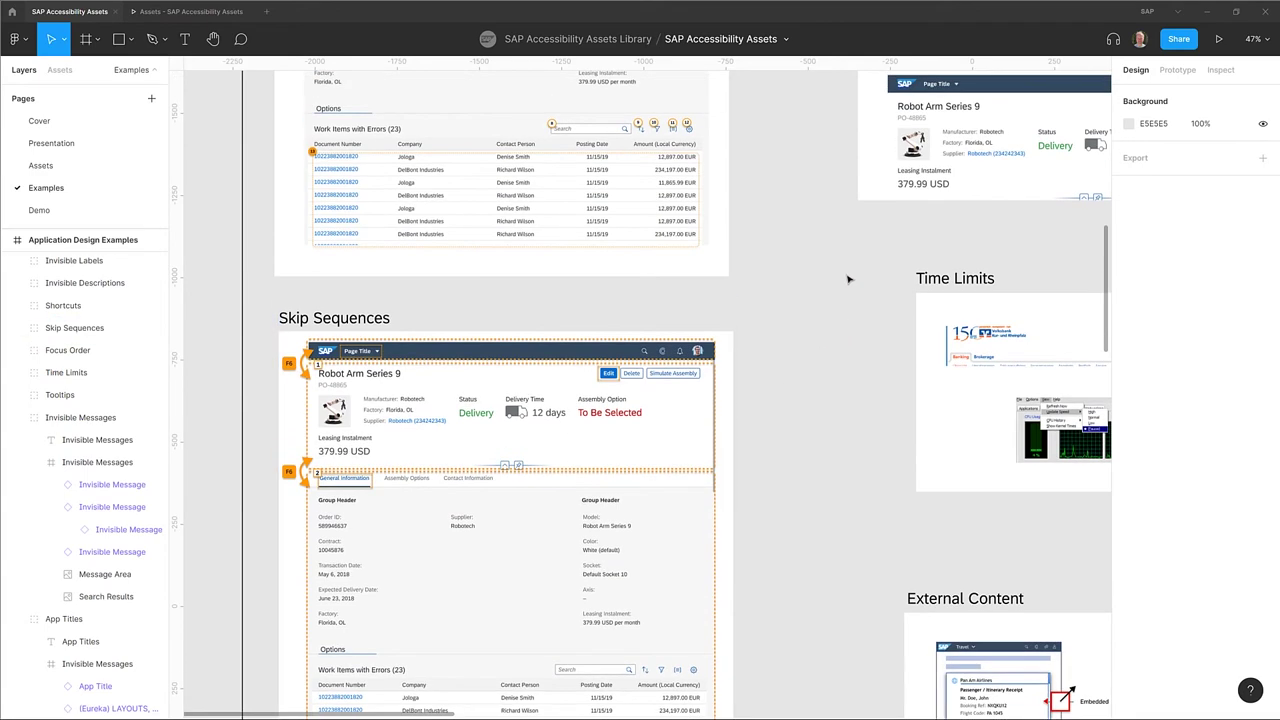
Step: Look through the Reading / Swipe Order, Shortcuts and Time Limits examples
scroll(864, 237, "up", 8)
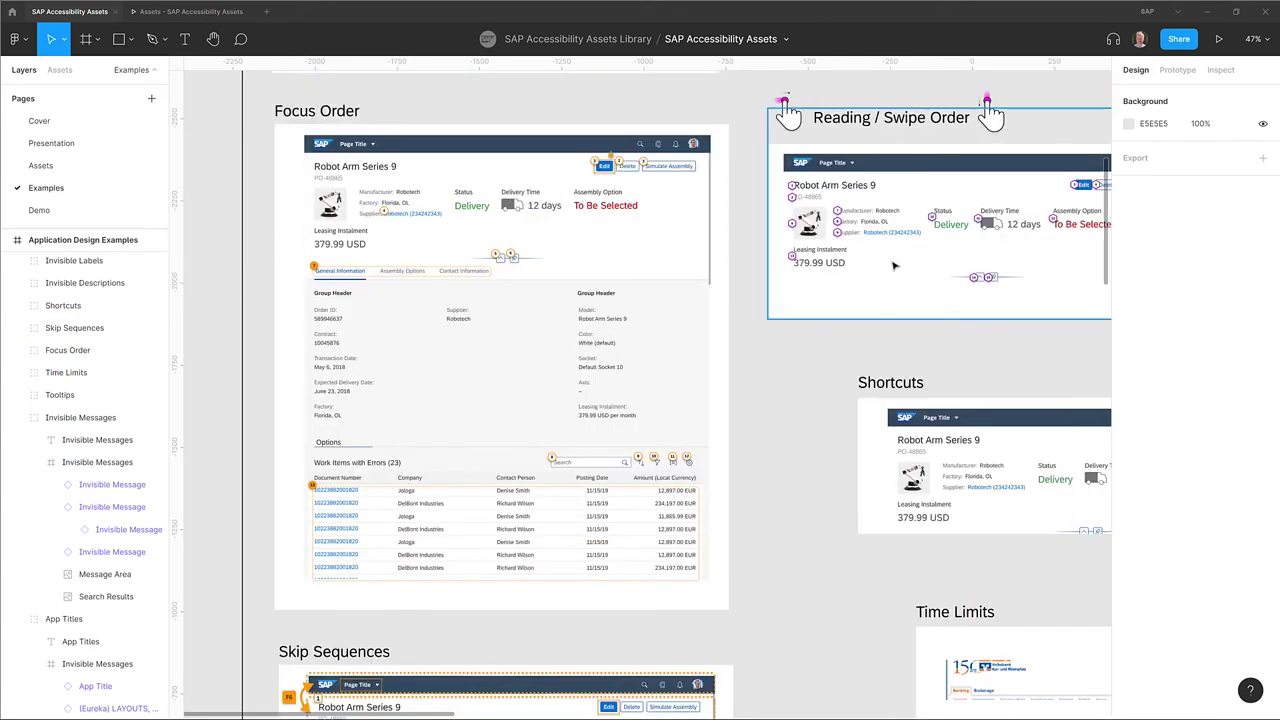
scroll(915, 273, "right", 5)
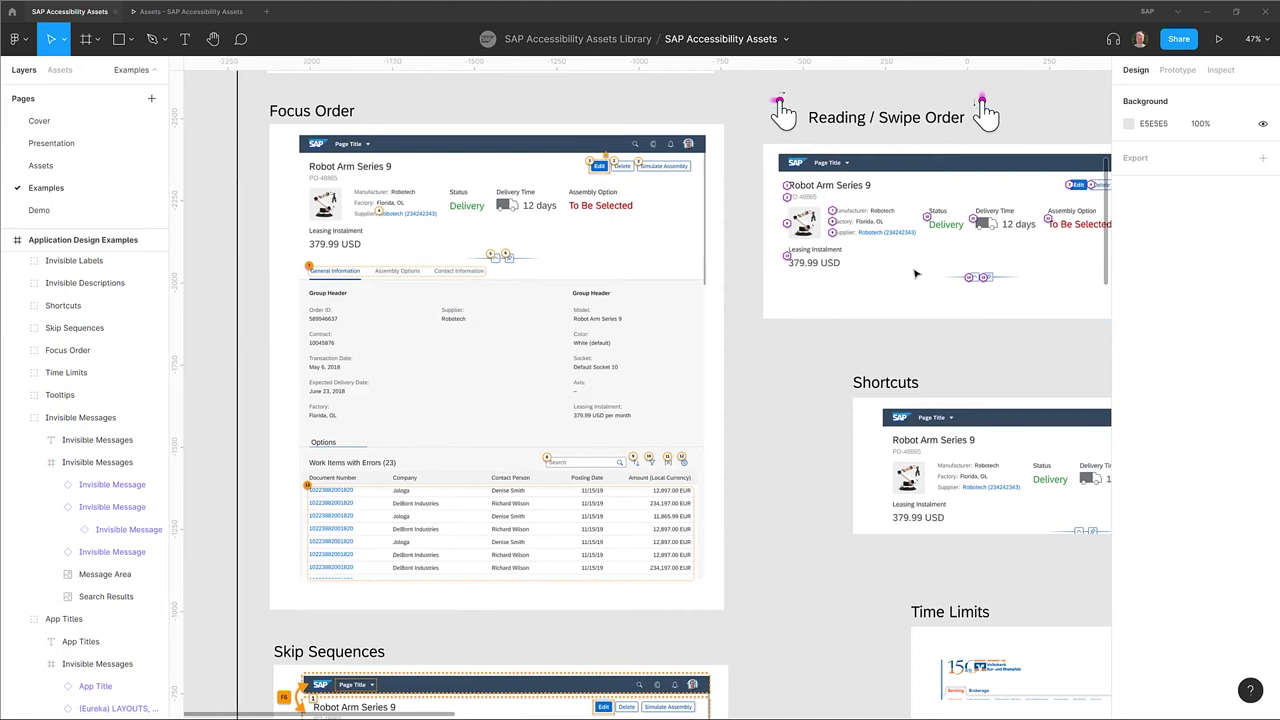
scroll(916, 274, "right", 10)
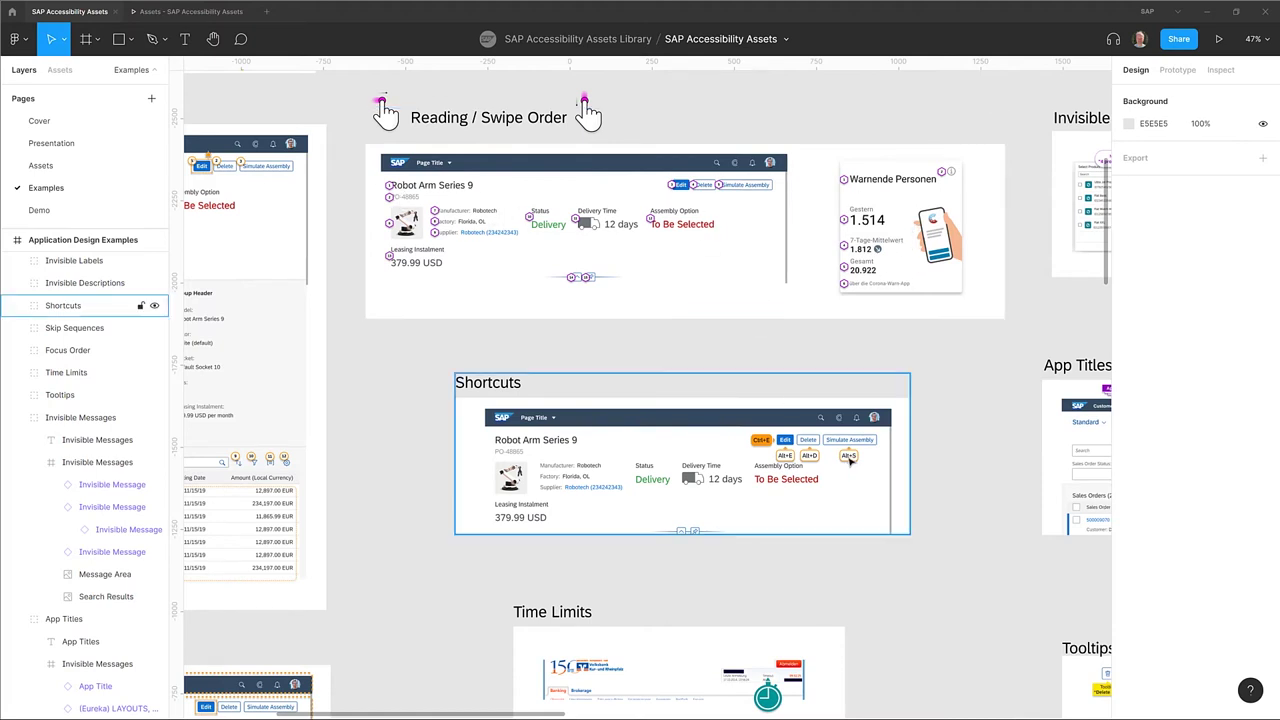
scroll(848, 460, "down", 1)
scroll(864, 430, "down", 5)
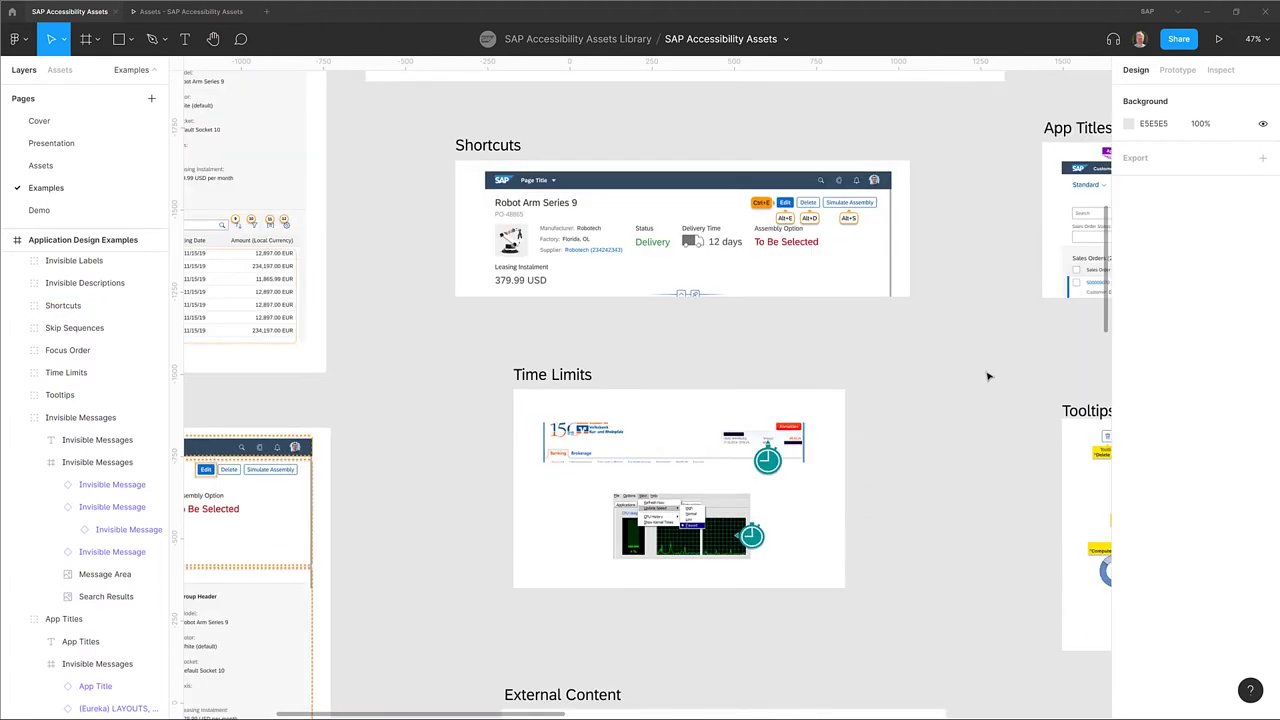
scroll(987, 376, "up", 1)
Step: Examine the App Titles and Tooltips examples
scroll(987, 376, "right", 7)
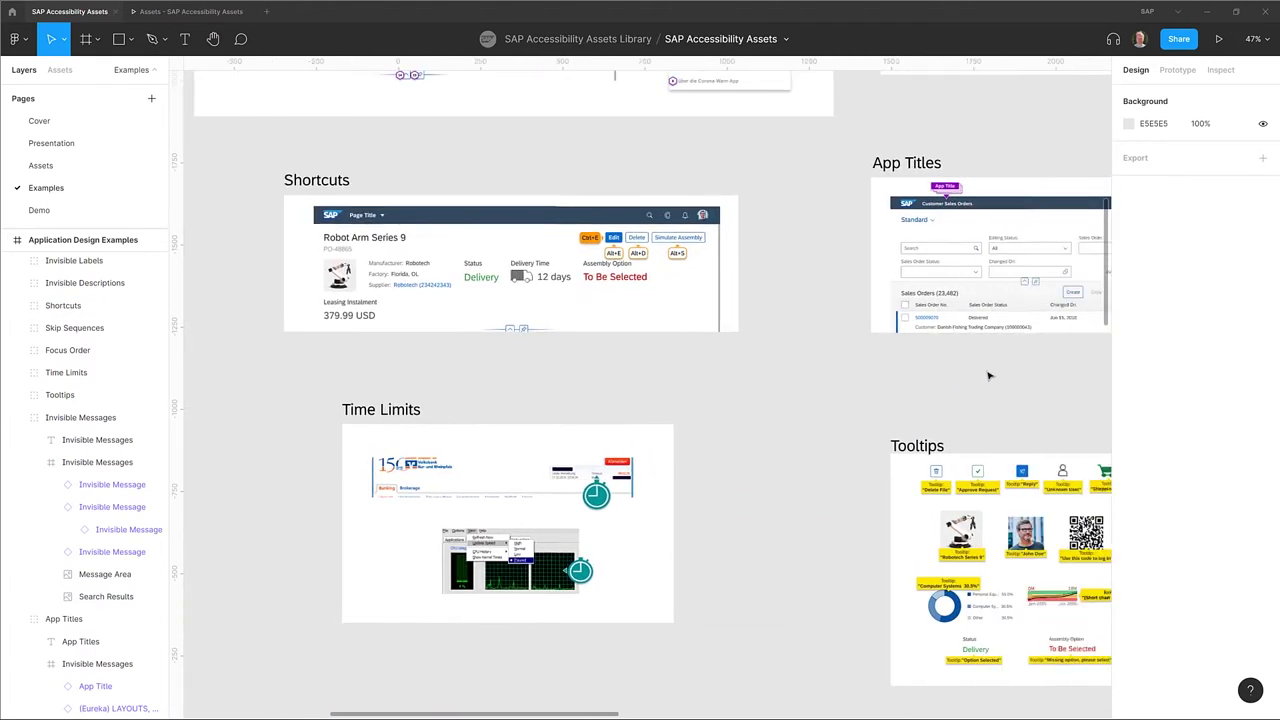
scroll(987, 376, "right", 3)
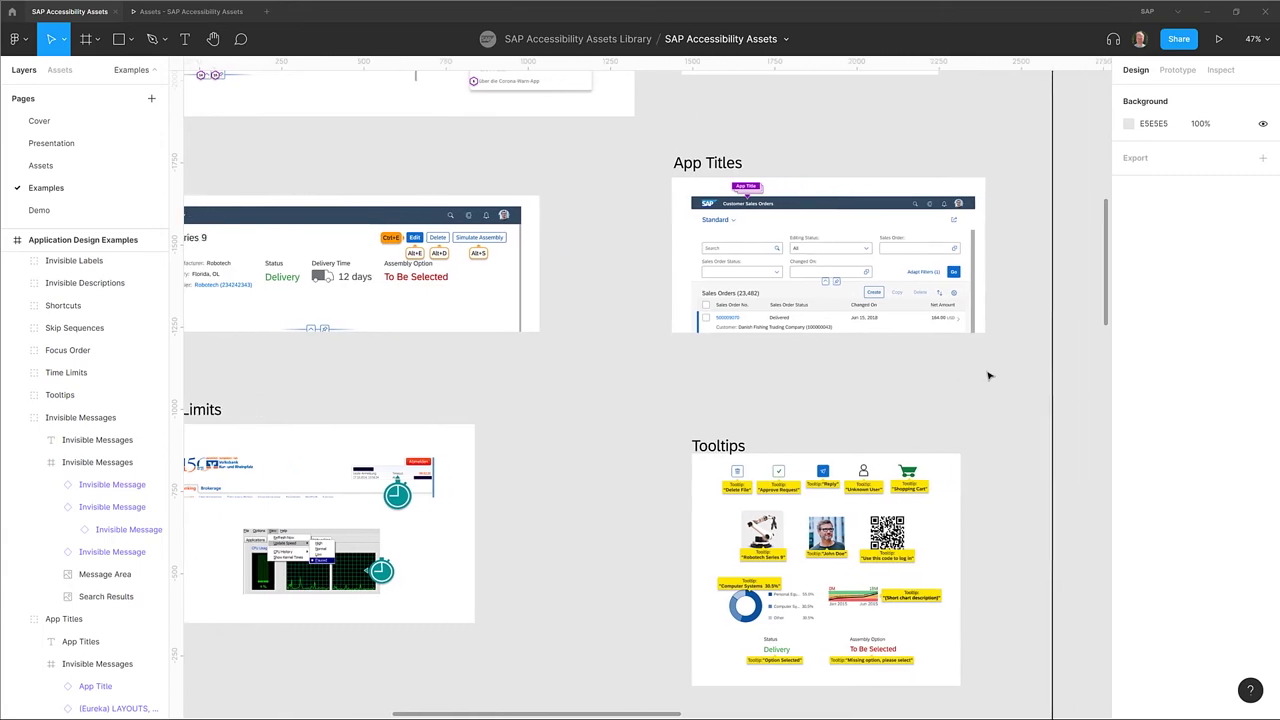
scroll(987, 376, "right", 2)
left_click(816, 483)
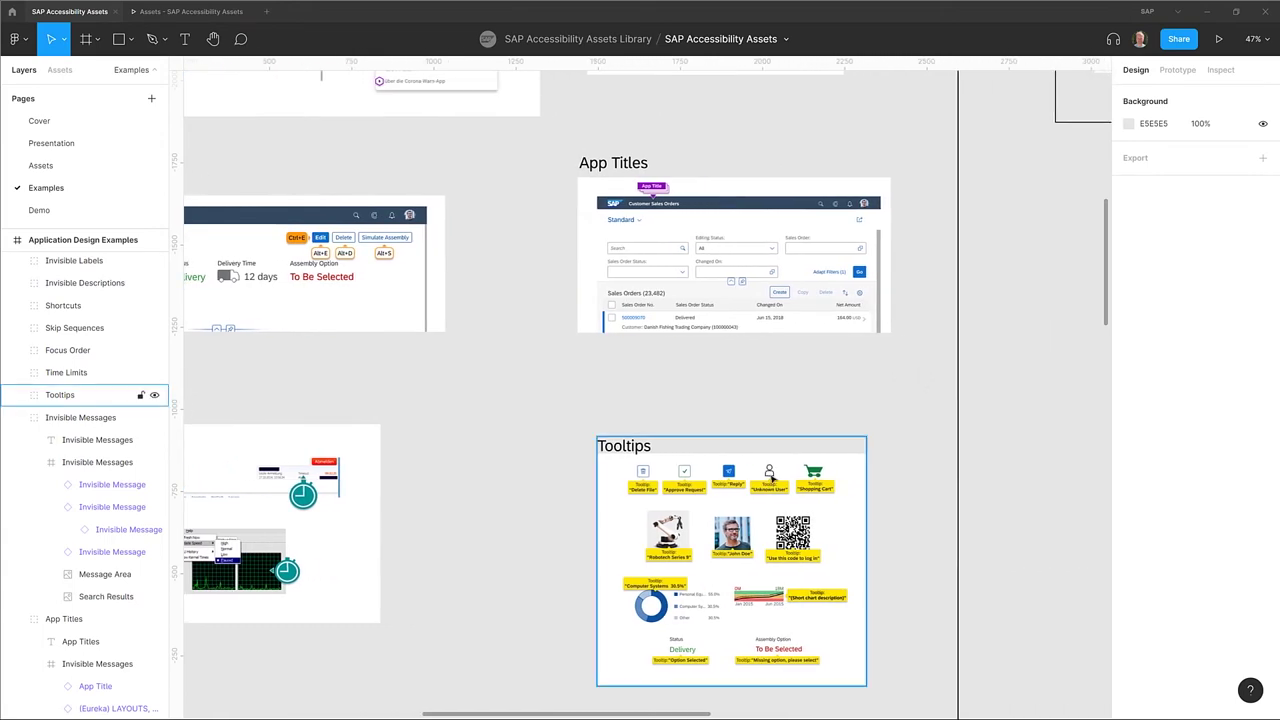
scroll(790, 470, "down", 4)
scroll(770, 460, "up", 15)
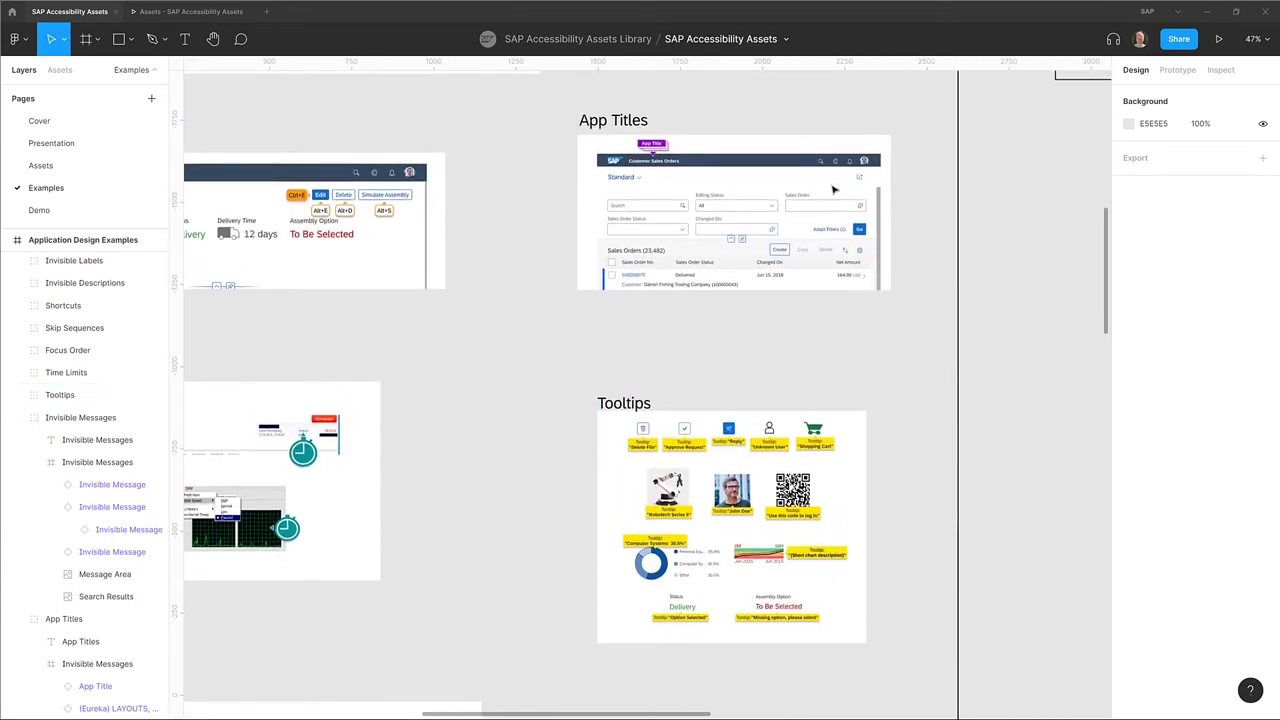
Step: Inspect the Invisible Labels example and the labels attached to its form fields up close
scroll(834, 190, "up", 5)
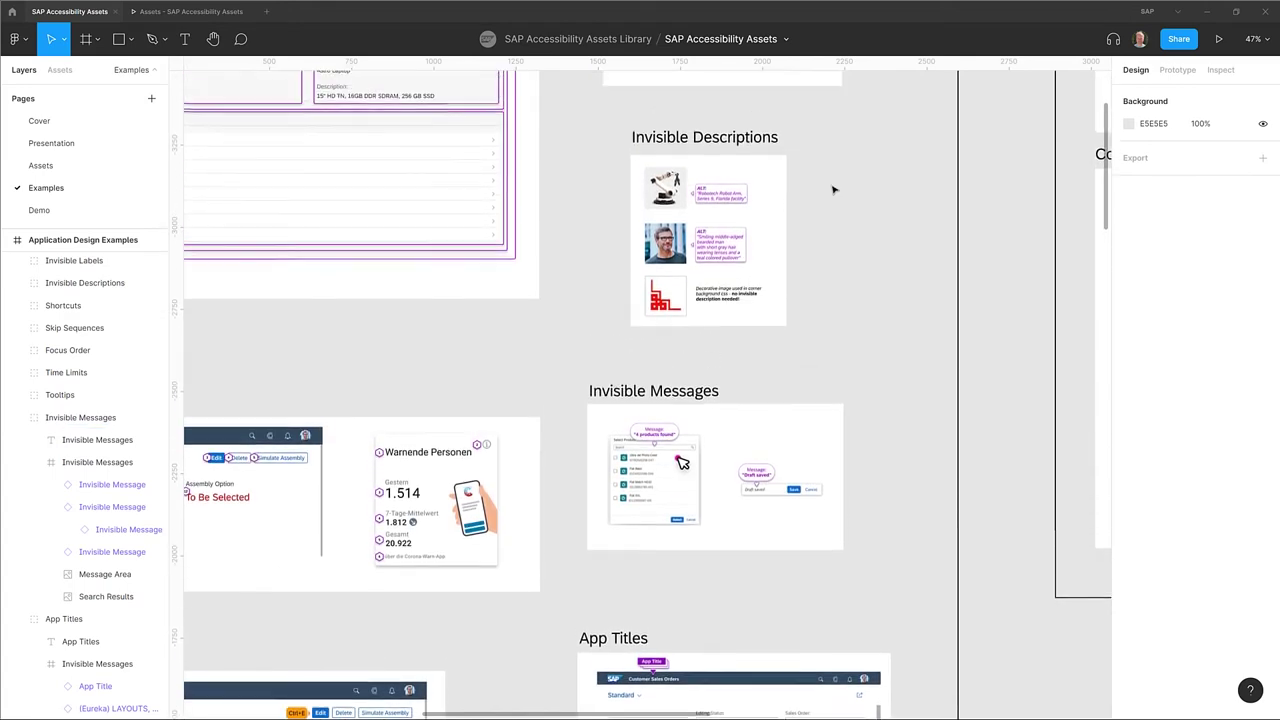
scroll(834, 190, "up", 11)
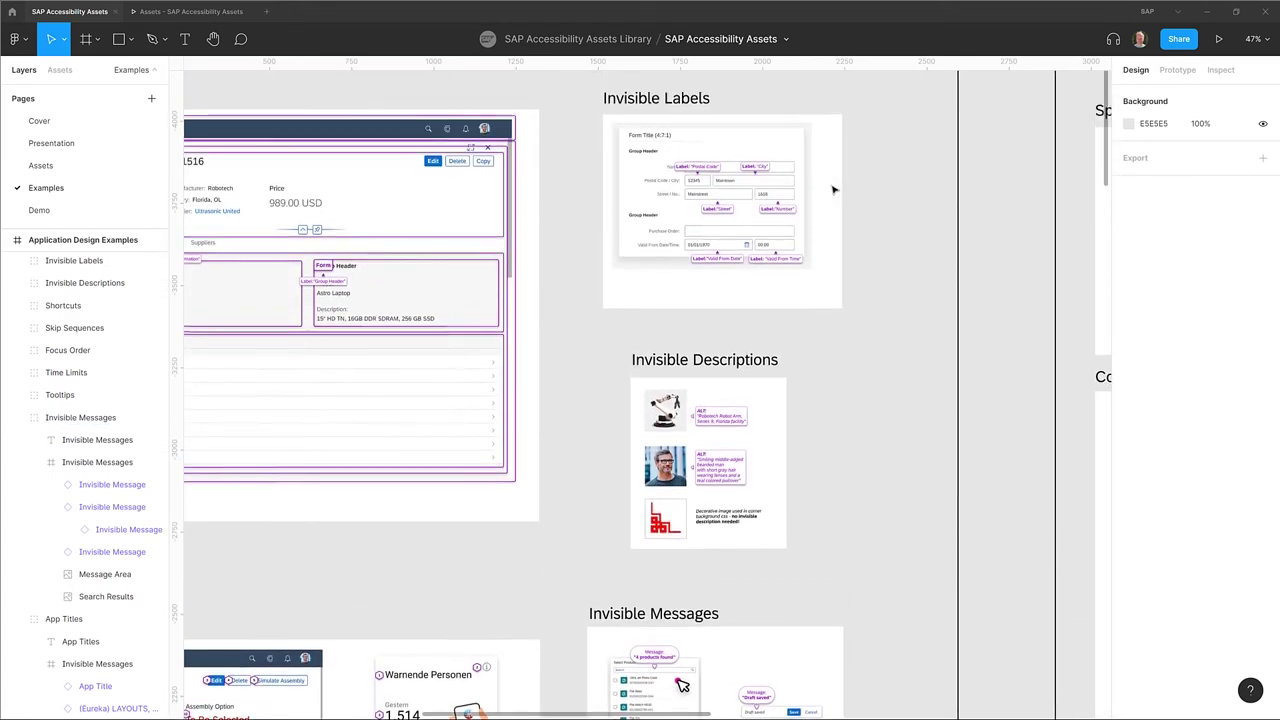
scroll(842, 240, "down", 1)
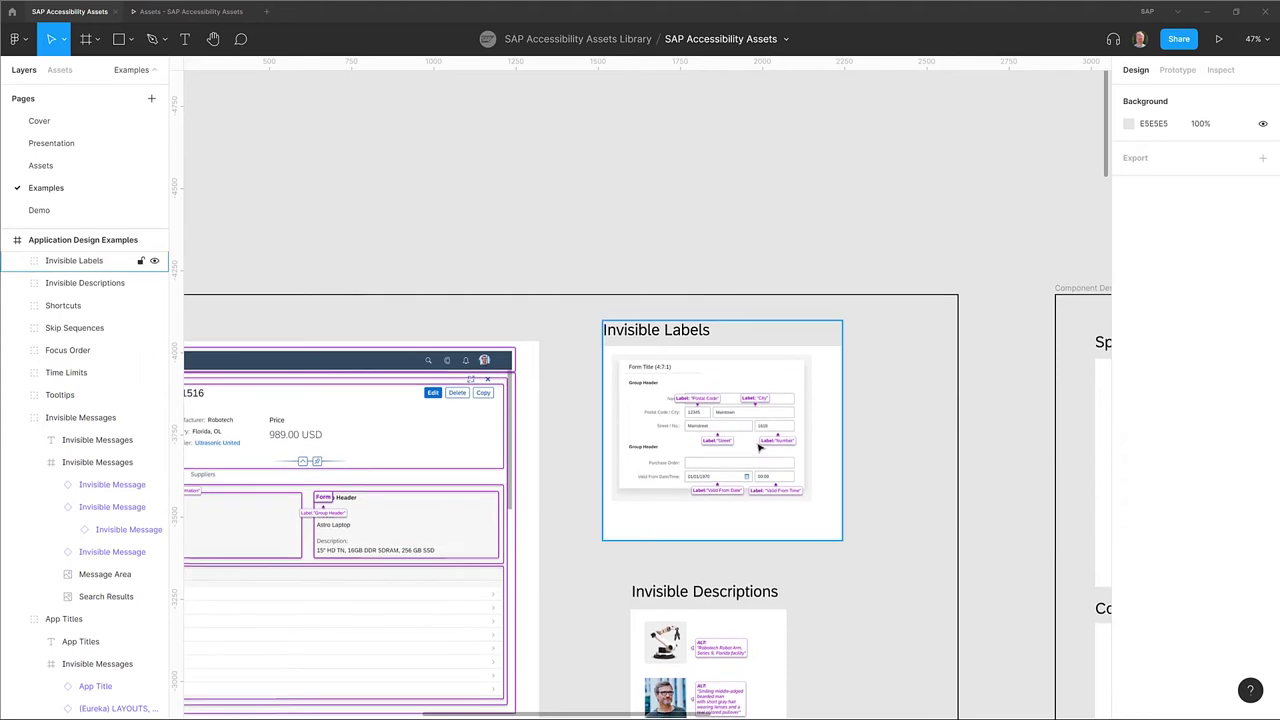
scroll(759, 448, "left", 2)
scroll(790, 449, "up", 2)
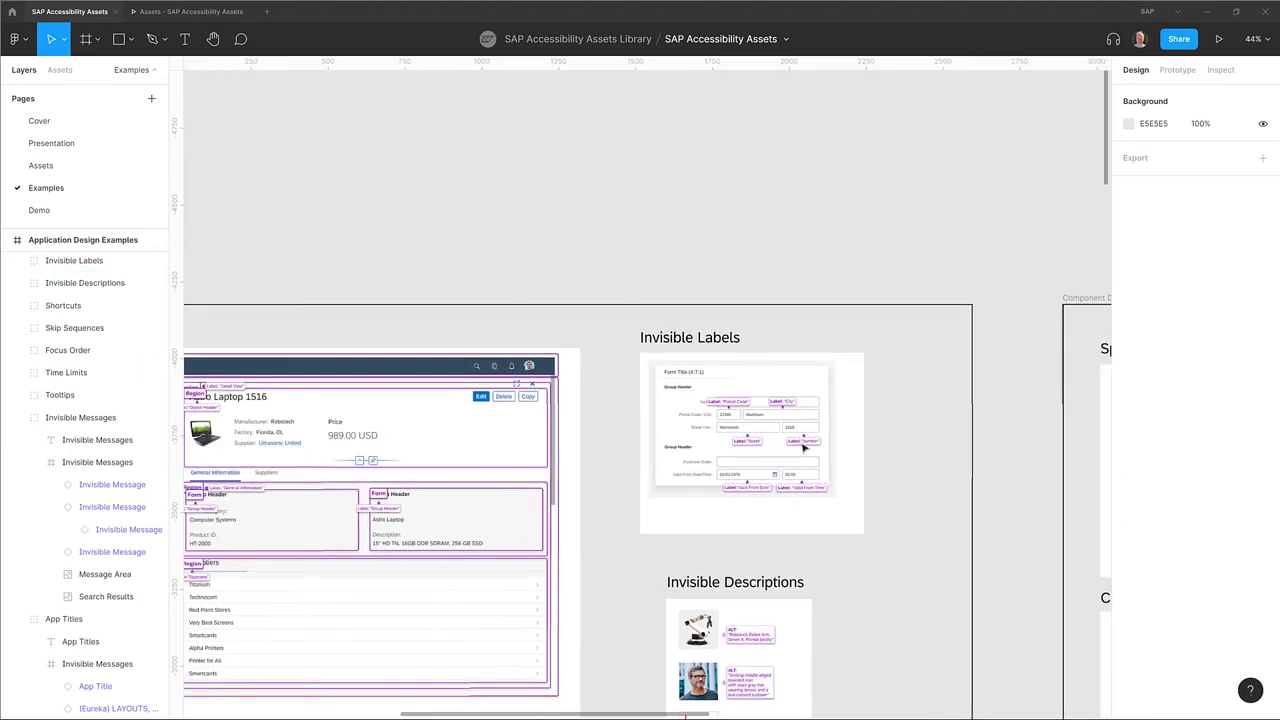
scroll(803, 448, "up", 6)
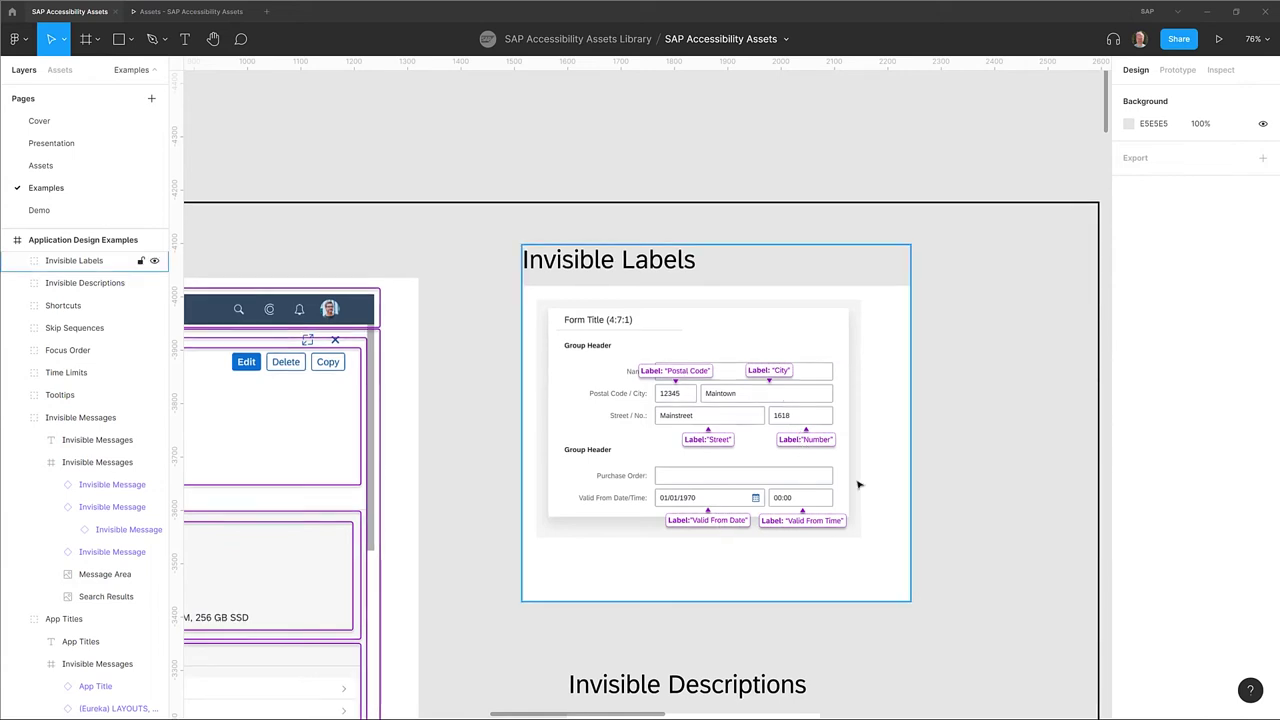
Step: Examine the alternative texts in the Invisible Descriptions example and the callouts in the Invisible Messages example
scroll(858, 485, "down", 5)
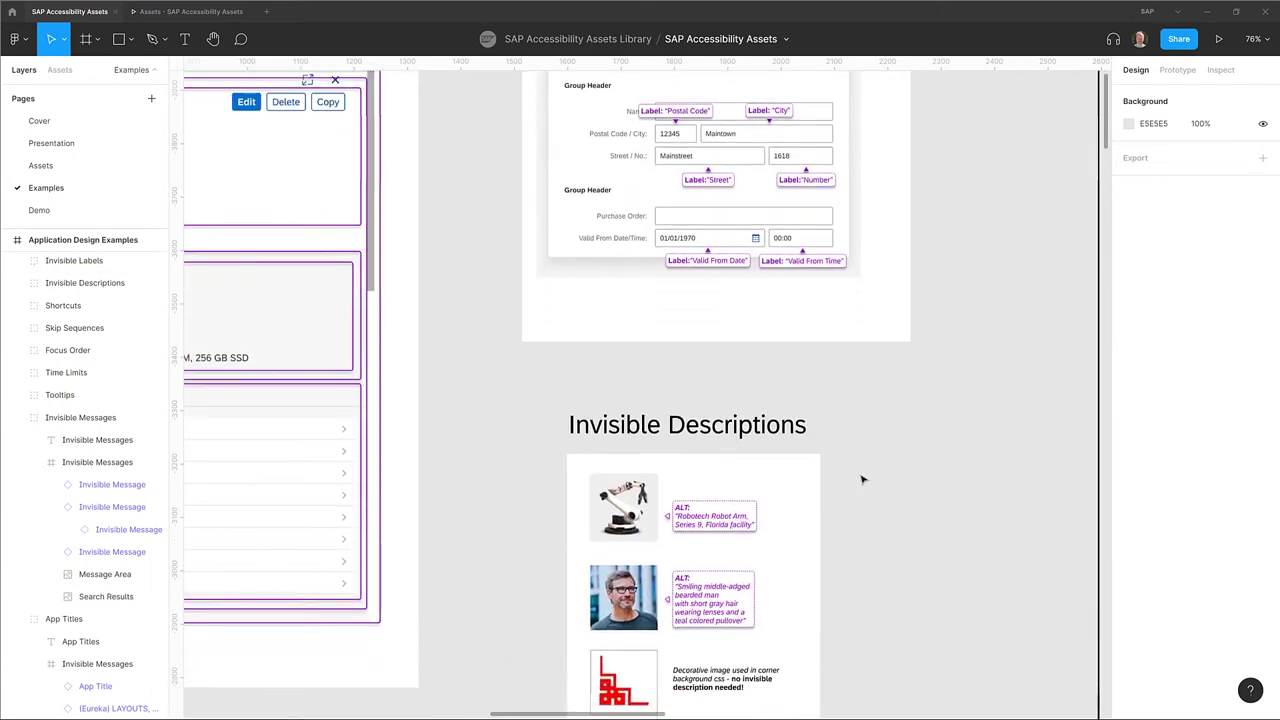
scroll(863, 480, "down", 3)
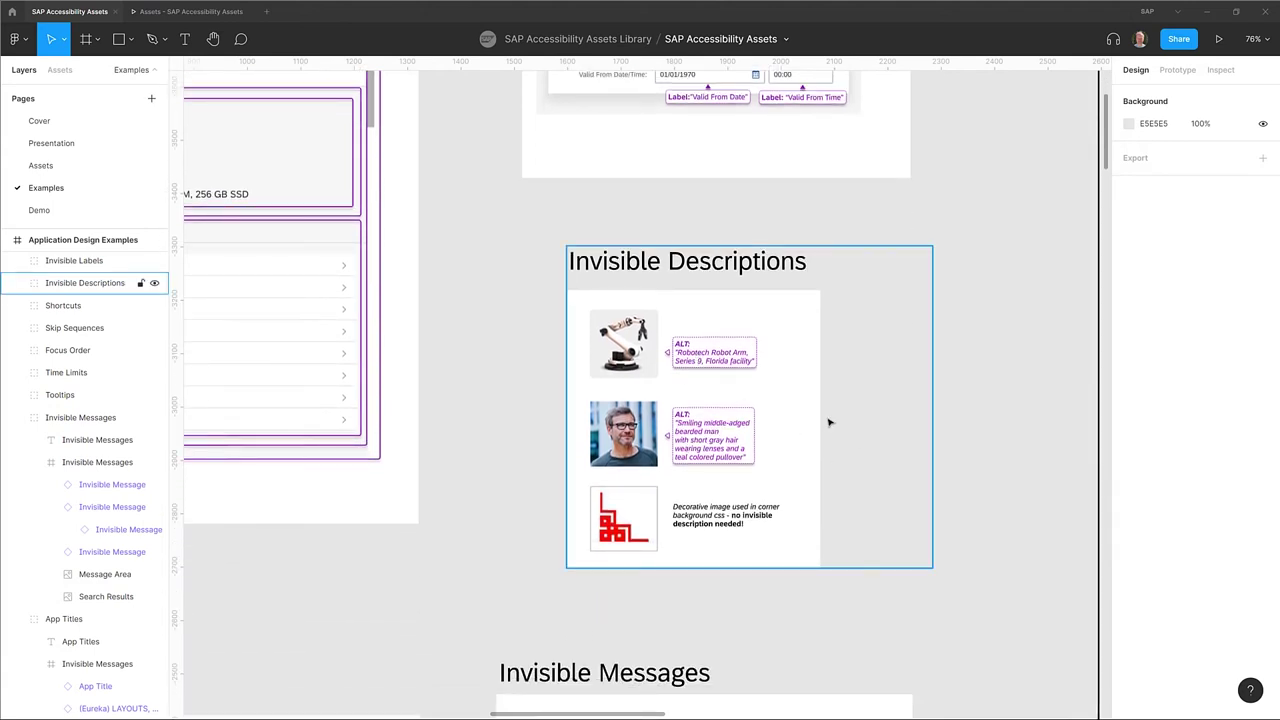
scroll(829, 422, "down", 4)
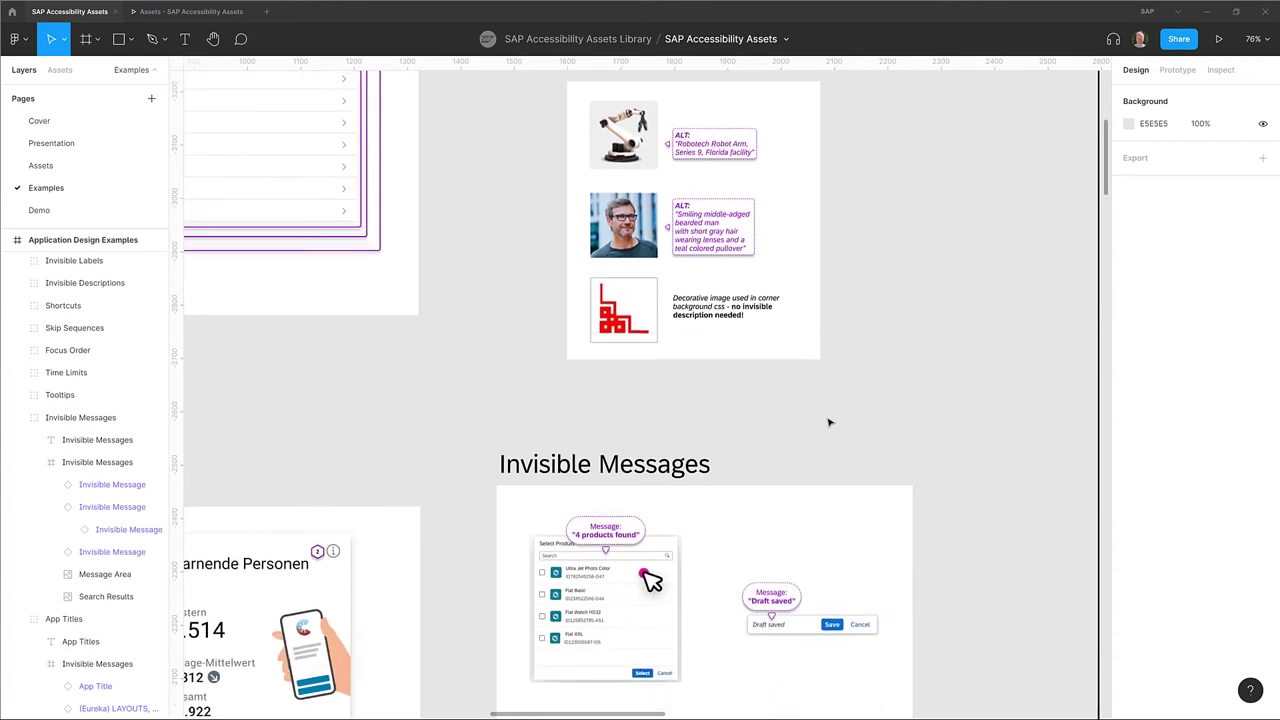
scroll(829, 422, "down", 3)
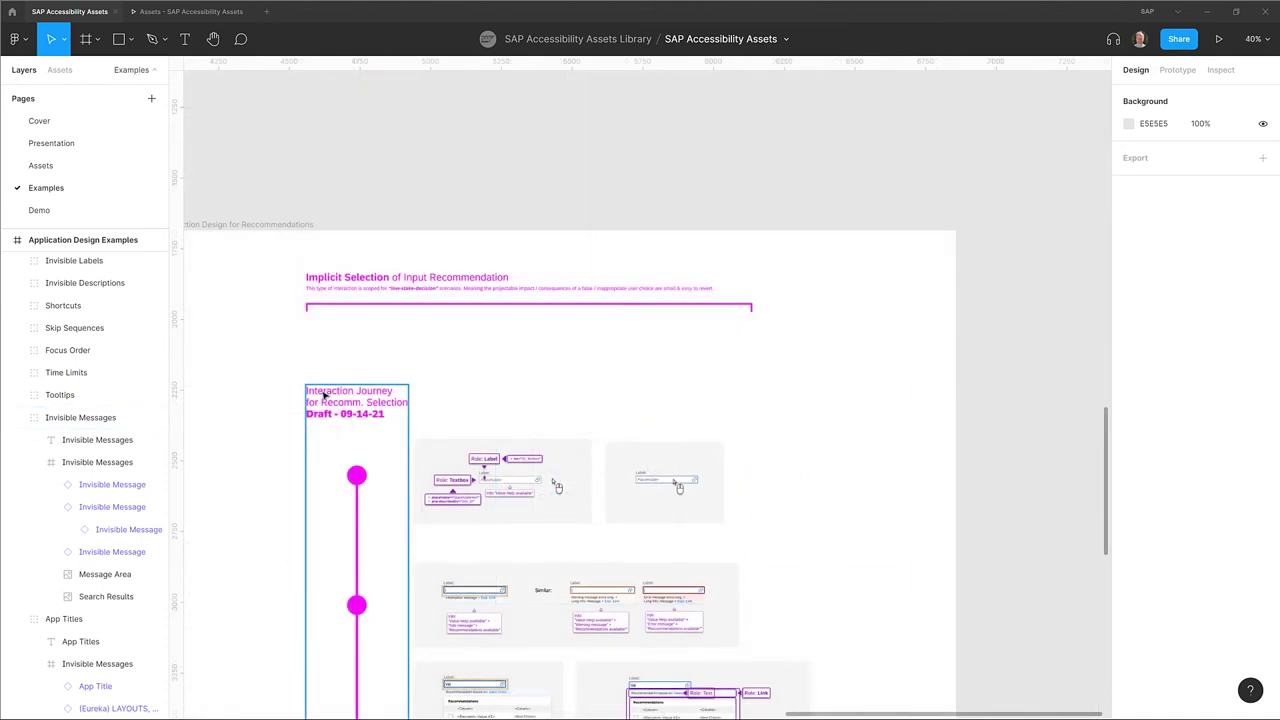
Step: Examine the Interaction Journey for Recomm. Selection draft and the role and info annotations on its input fields
scroll(469, 383, "down", 3)
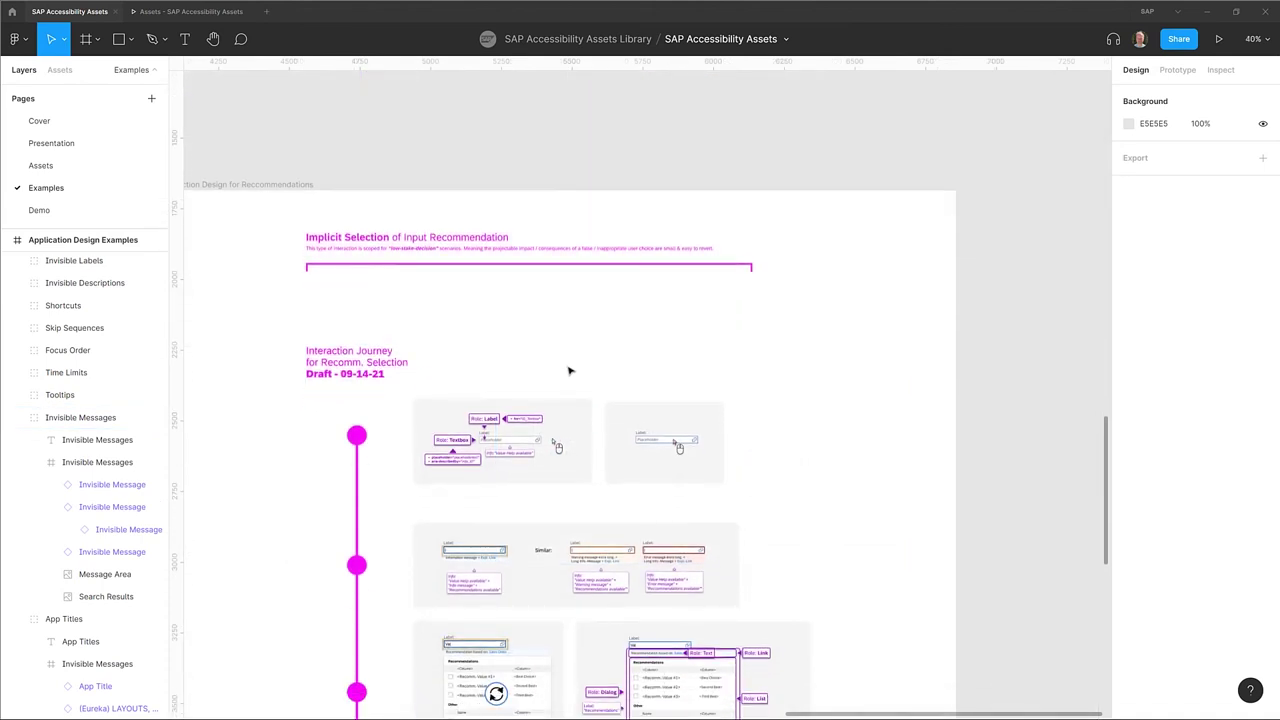
scroll(569, 371, "down", 2)
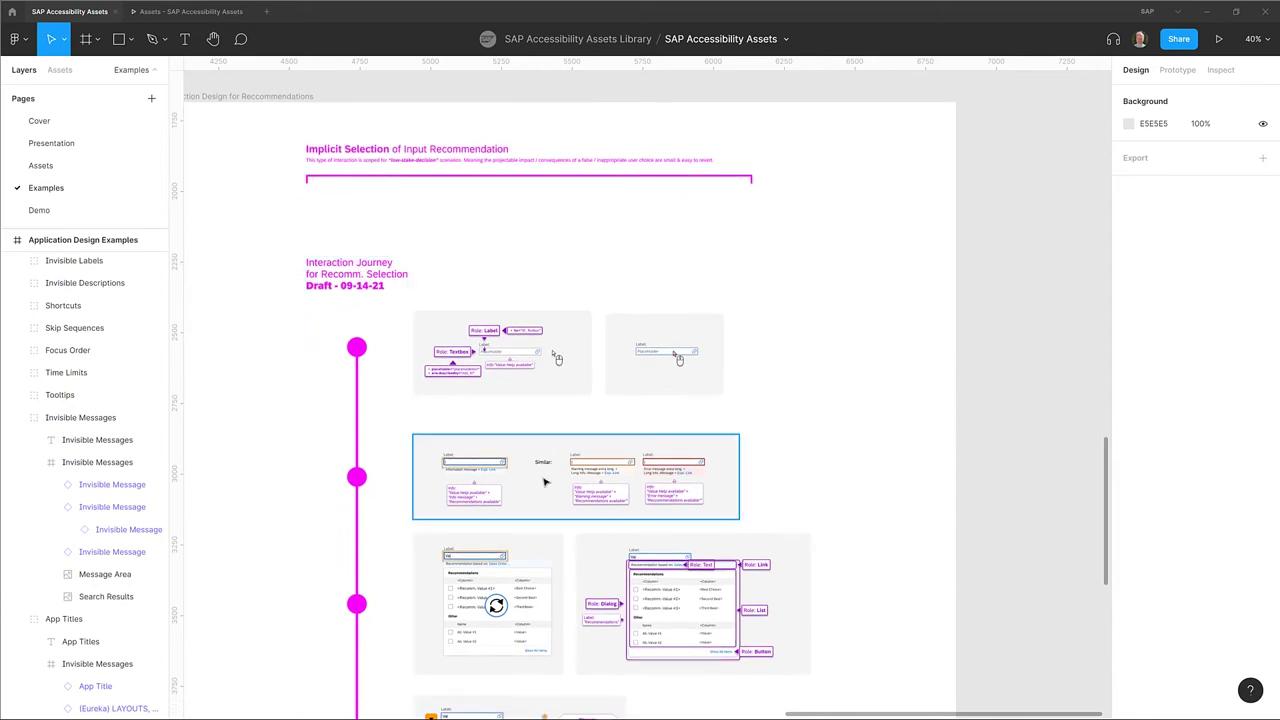
scroll(536, 473, "down", 2)
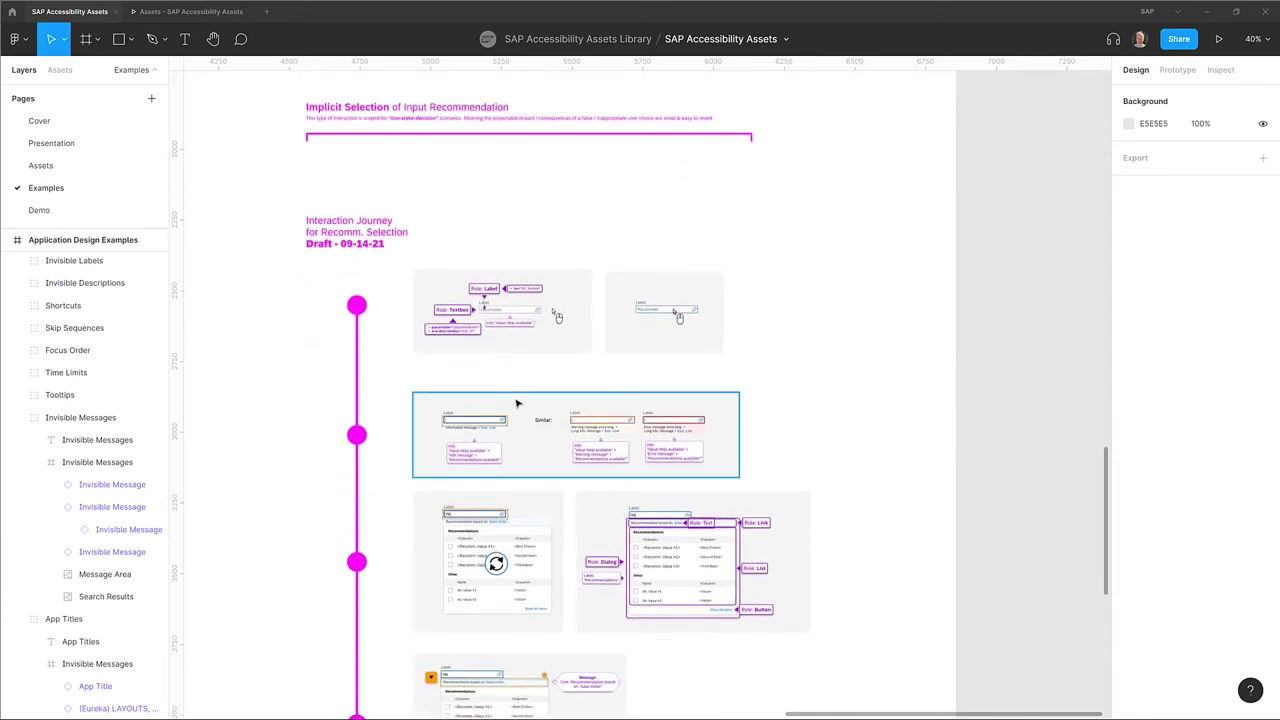
scroll(519, 425, "up", 5)
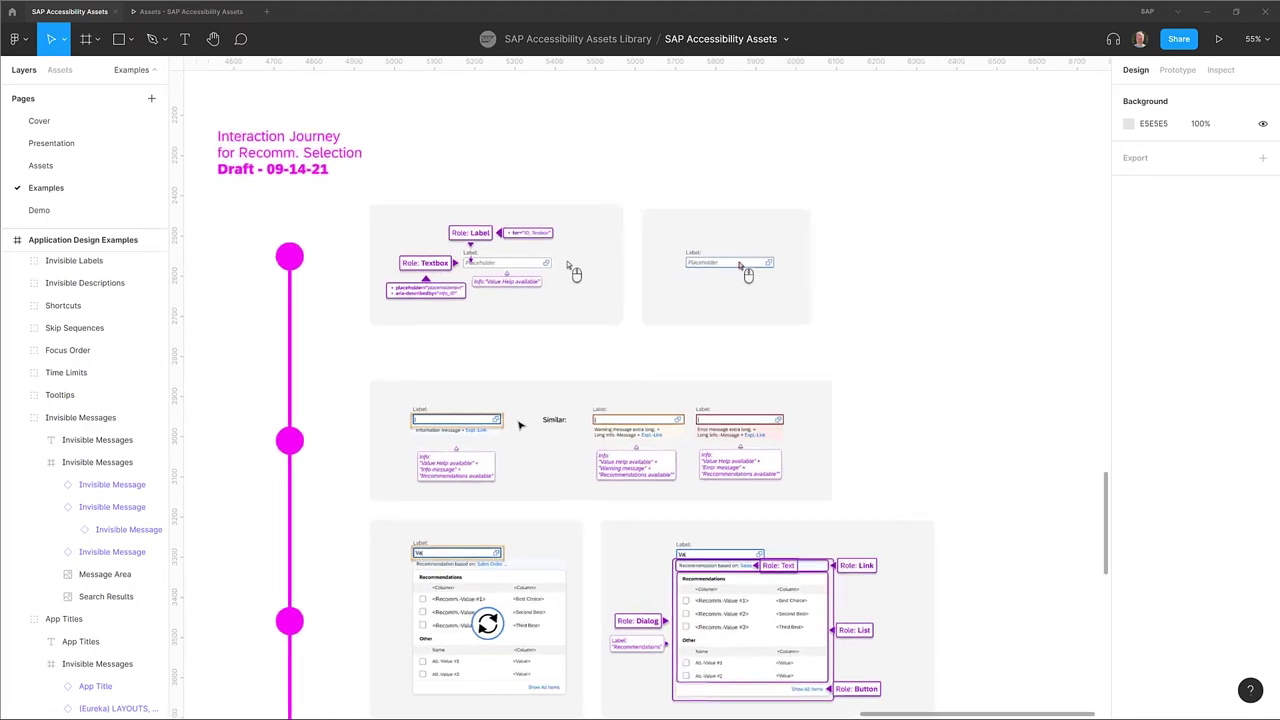
Step: Examine the journey's information, warning and error field states, the recommendations dialog roles and message, and the keyboard interaction for selecting a recommended value
scroll(519, 425, "up", 1)
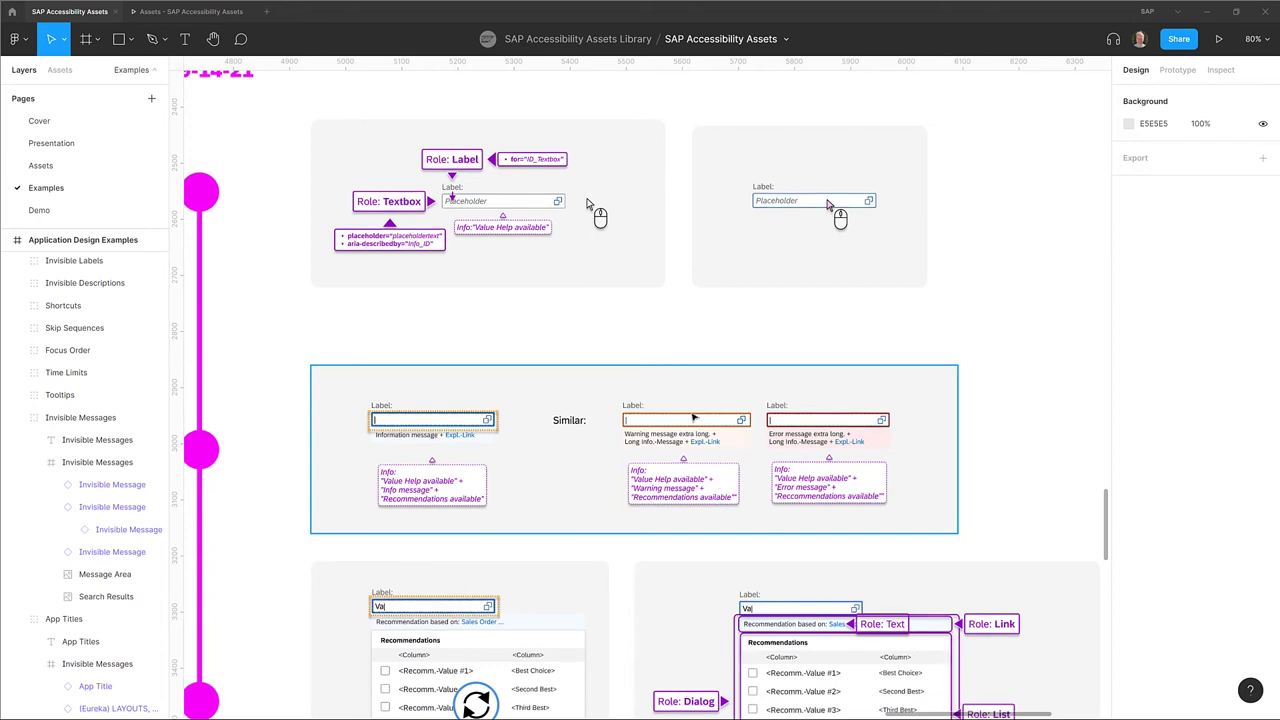
scroll(550, 505, "down", 3)
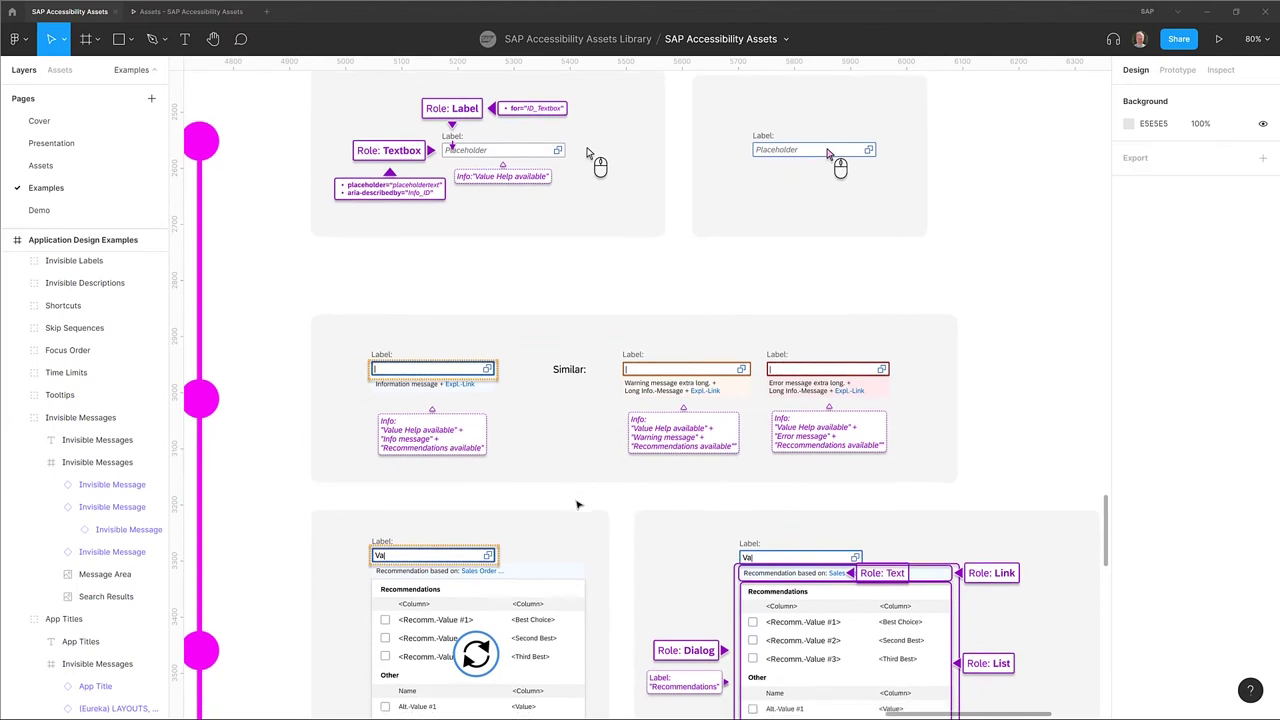
scroll(577, 505, "down", 5)
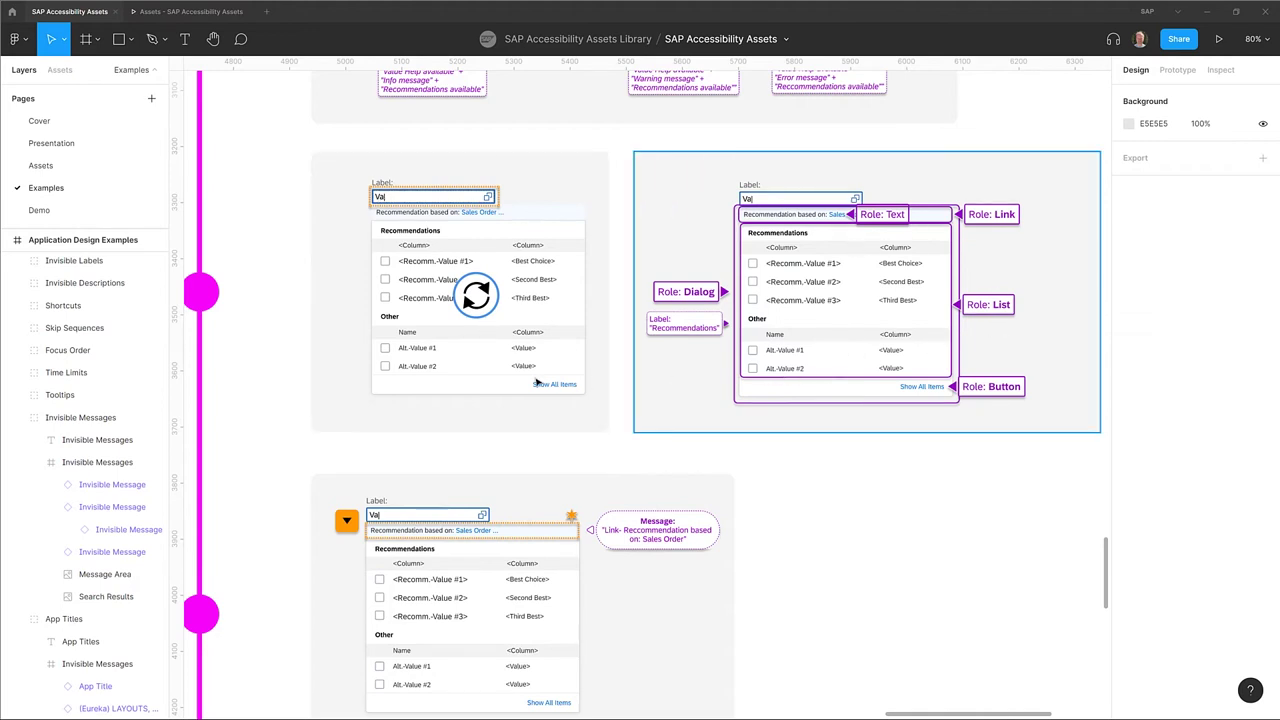
scroll(536, 383, "down", 2)
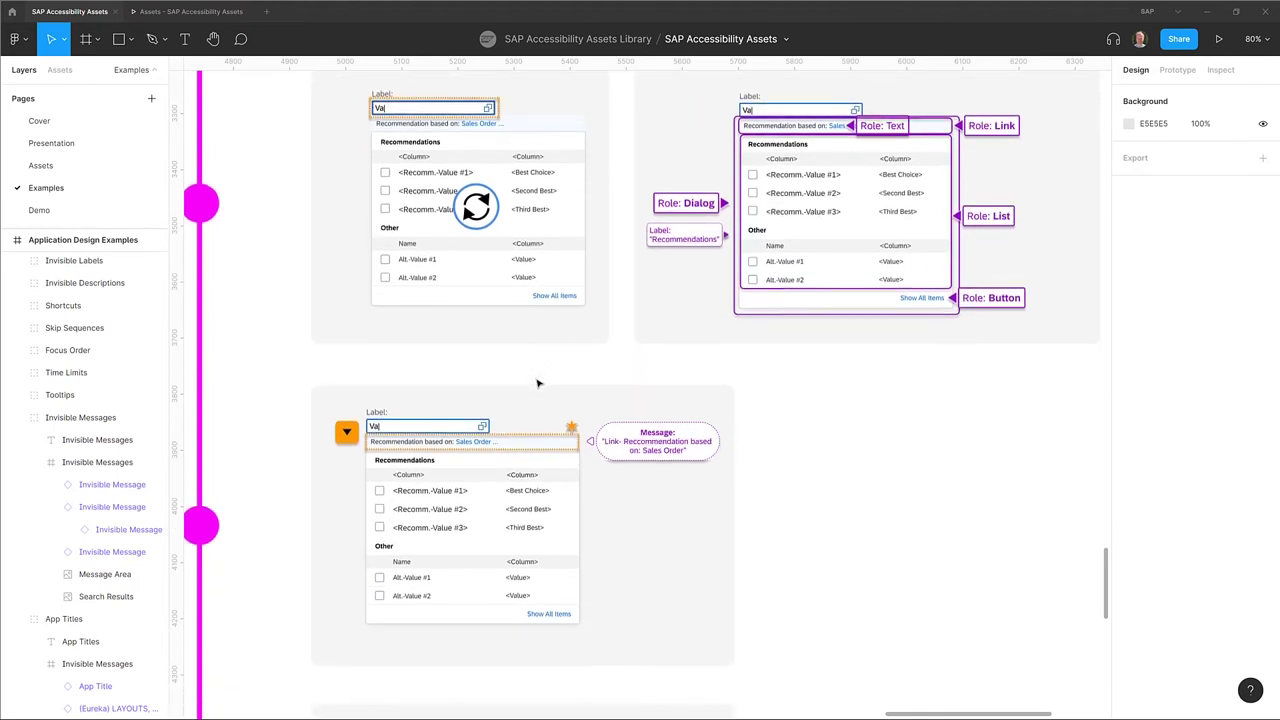
scroll(536, 383, "down", 1)
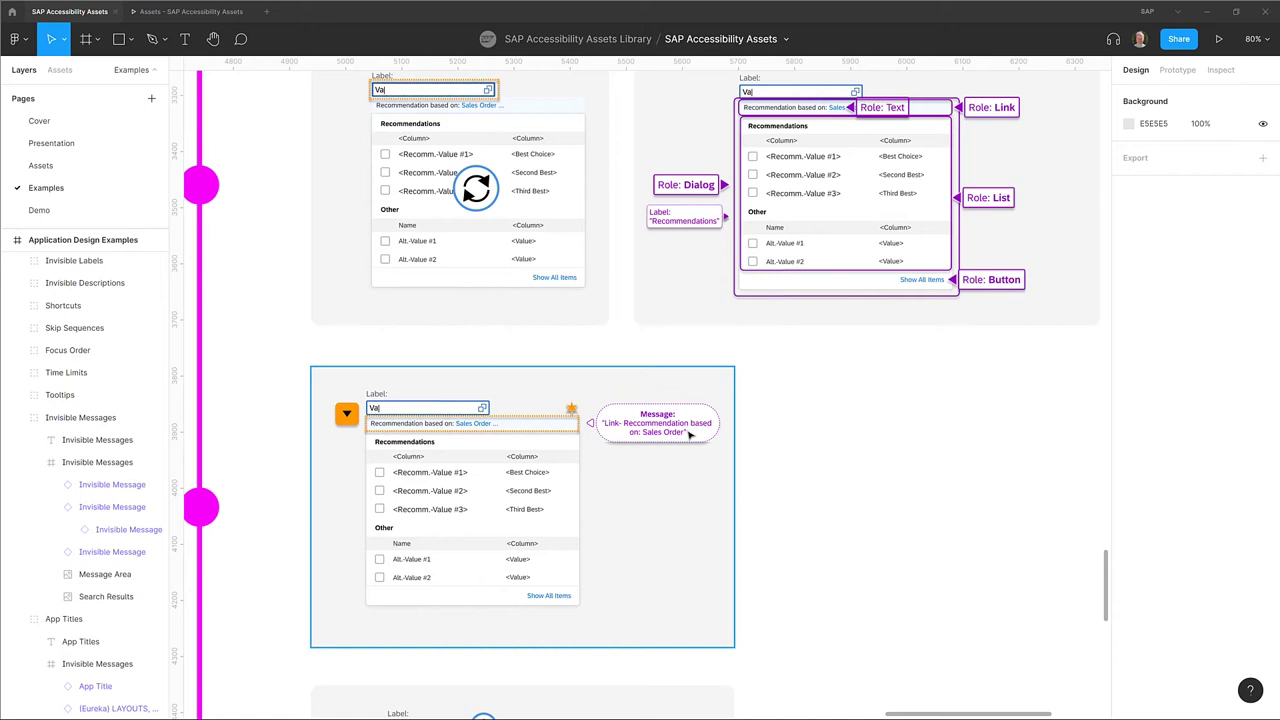
scroll(659, 460, "down", 6)
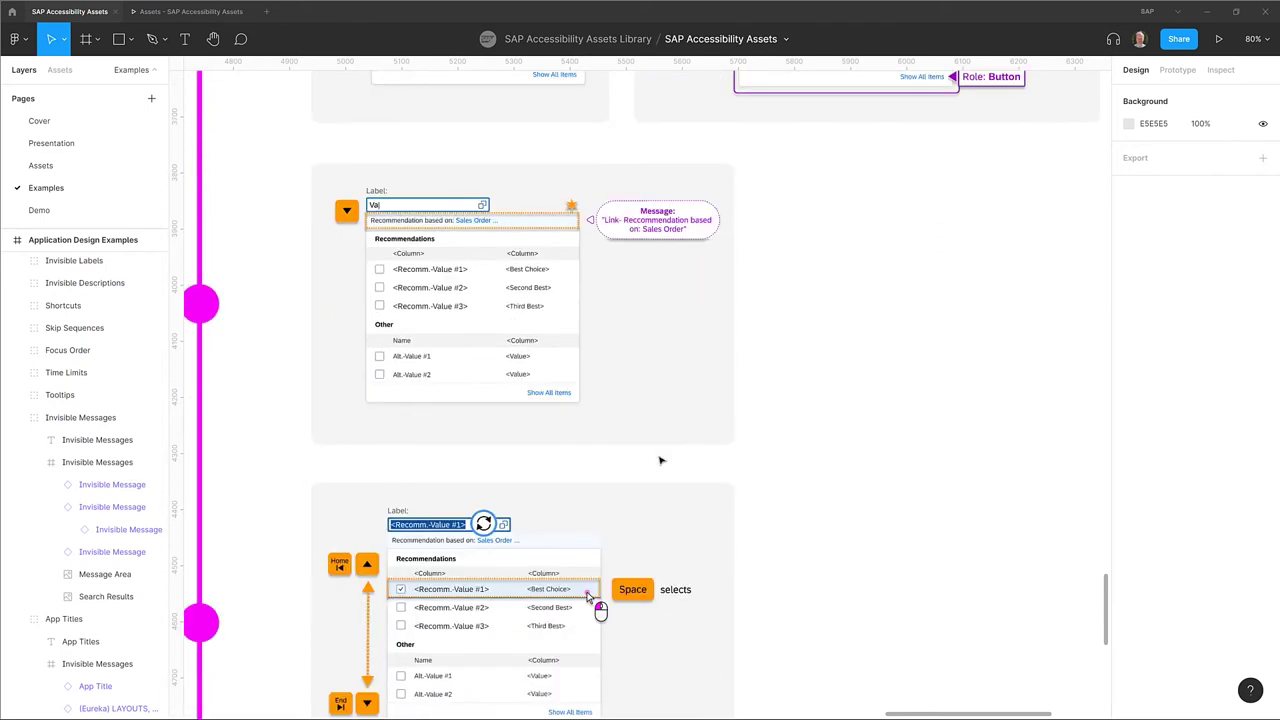
scroll(659, 460, "down", 5)
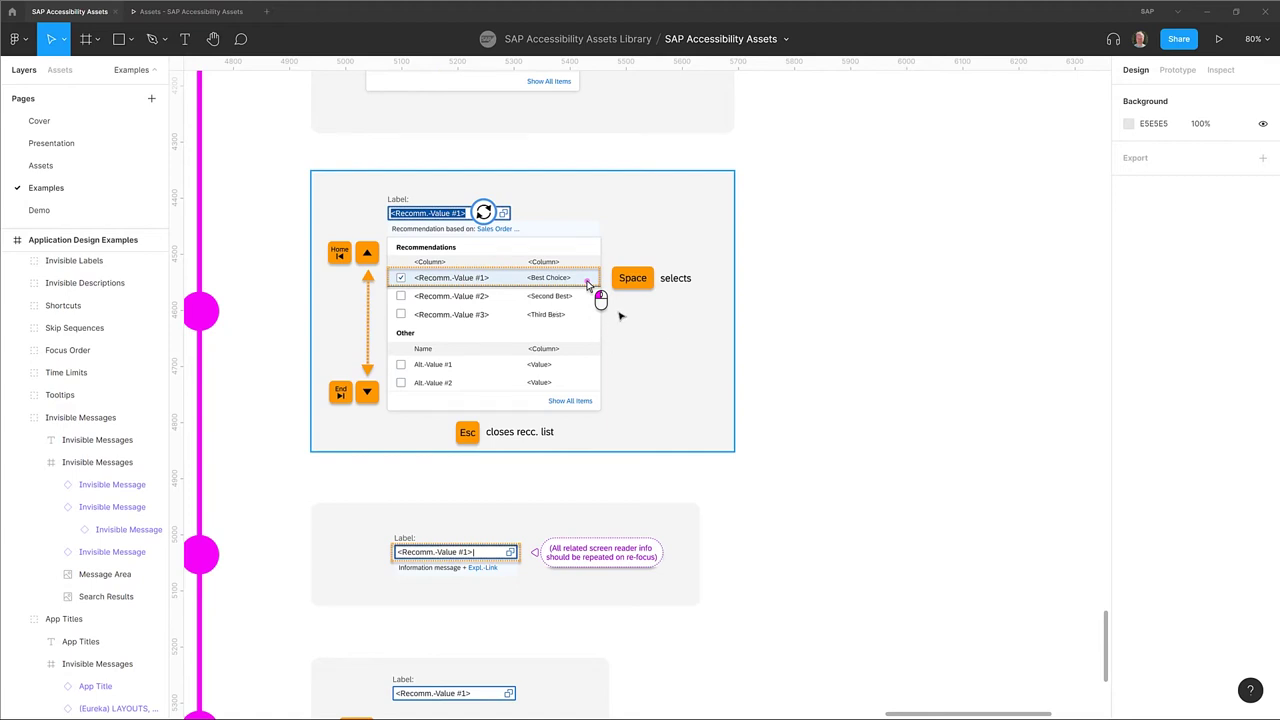
scroll(673, 376, "down", 5)
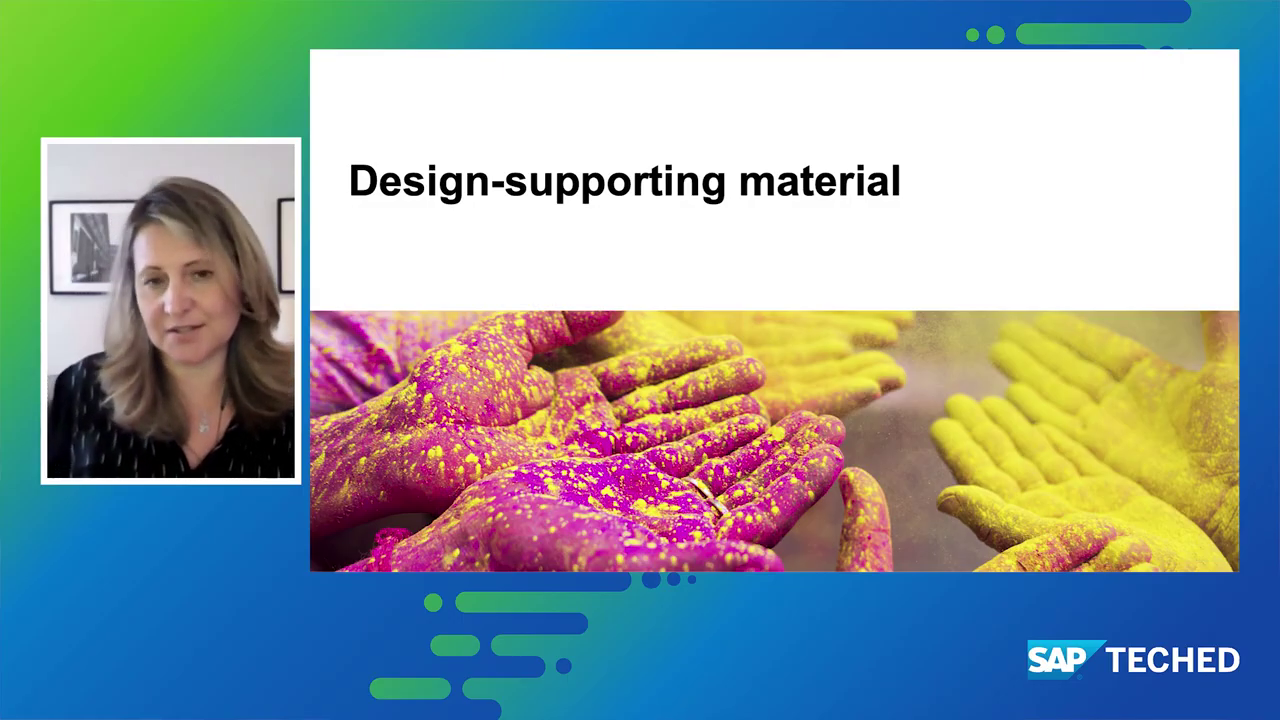
key("Right")
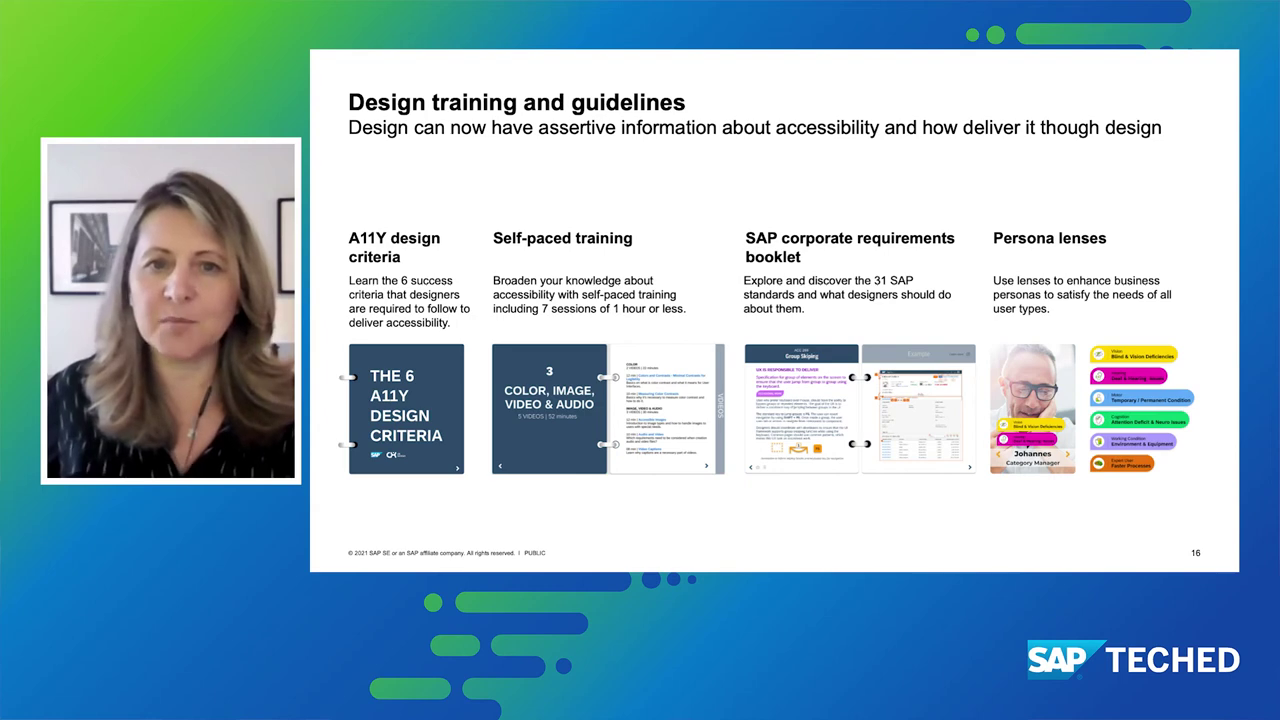